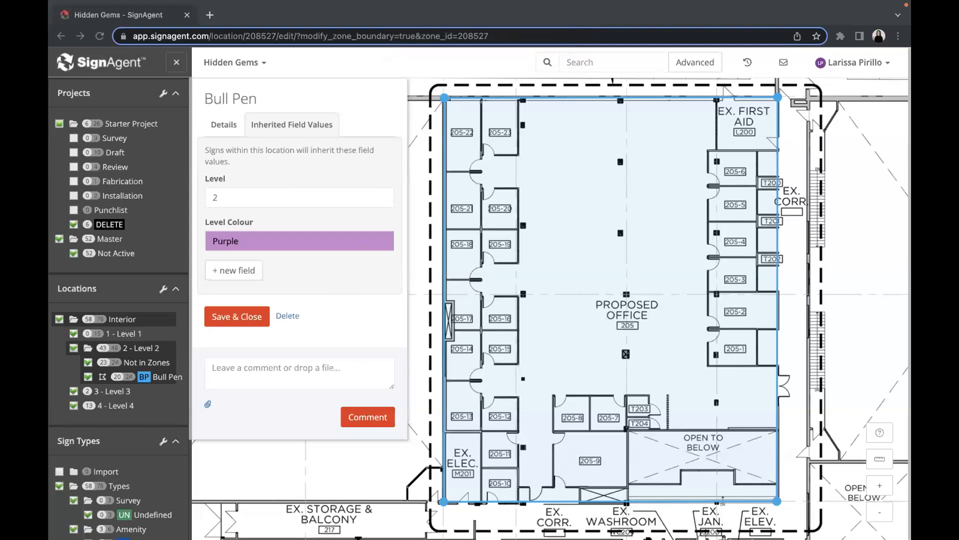
Leave the Bull Pen location's edit form and open the dashboard of all projects
key(ctrl+Left)
key(ctrl+Left)
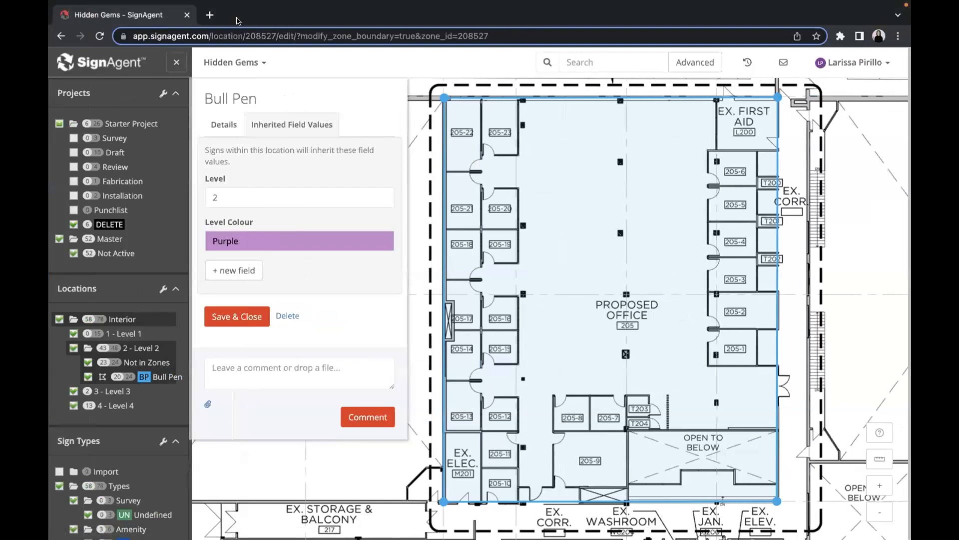
mouse_move(295, 5)
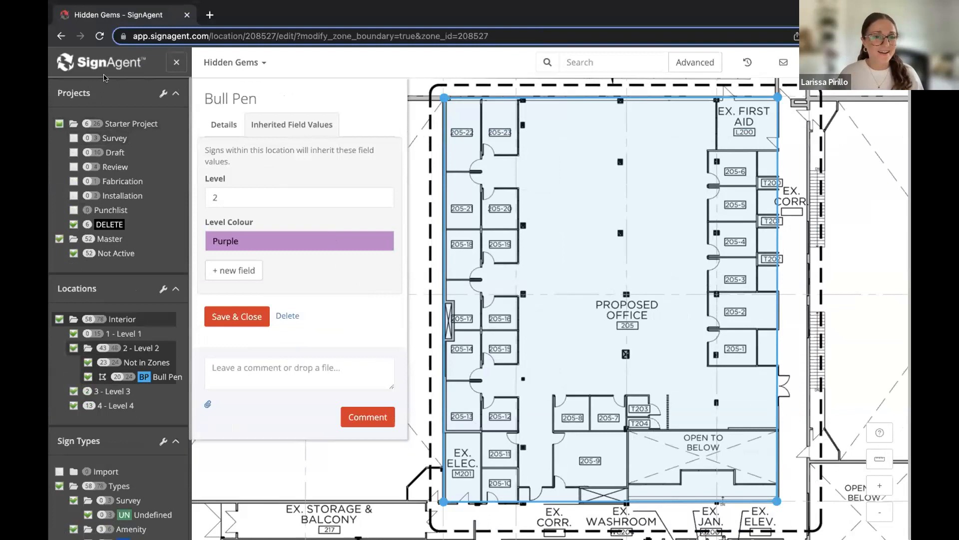
click(107, 62)
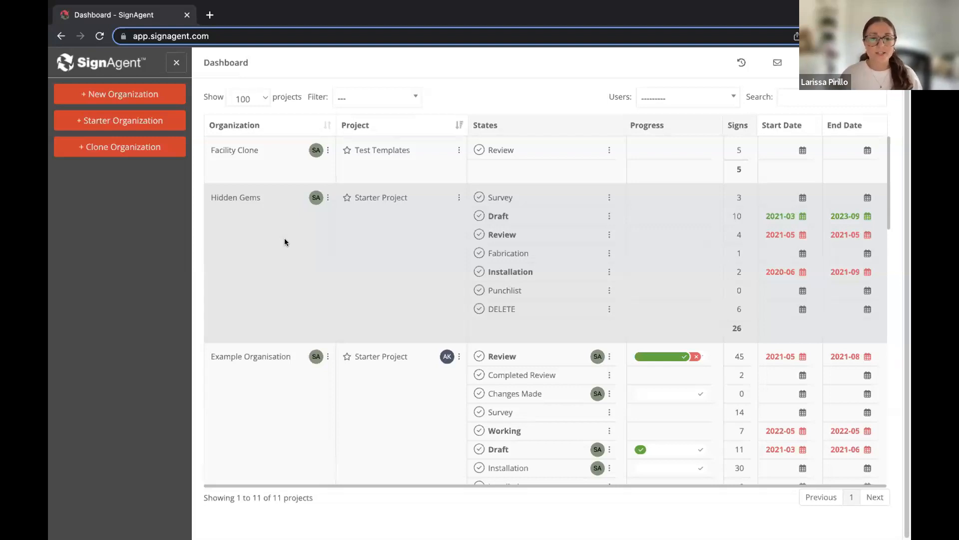
Try the Favorites filter on the dashboard with the Test Templates project marked as a favorite, and reset the filter and the mark
click(412, 97)
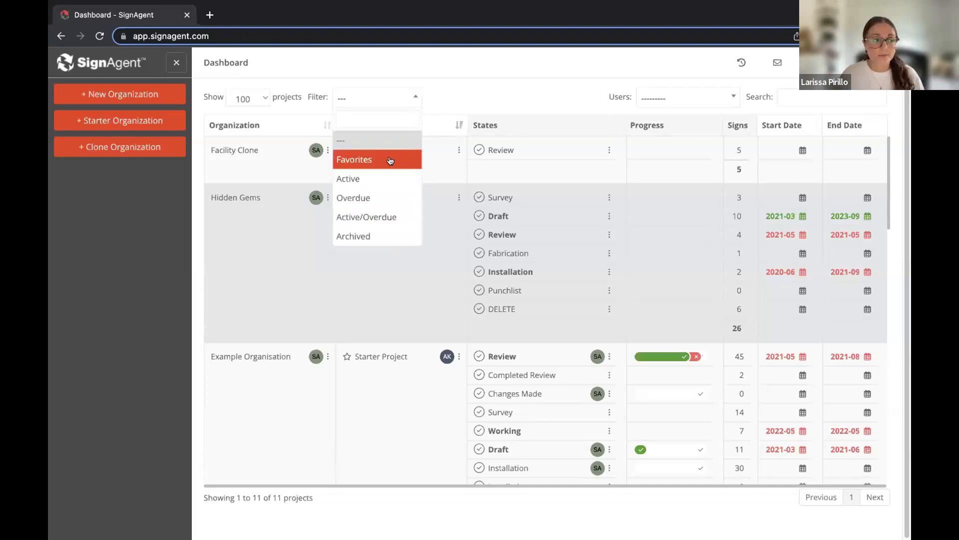
click(434, 97)
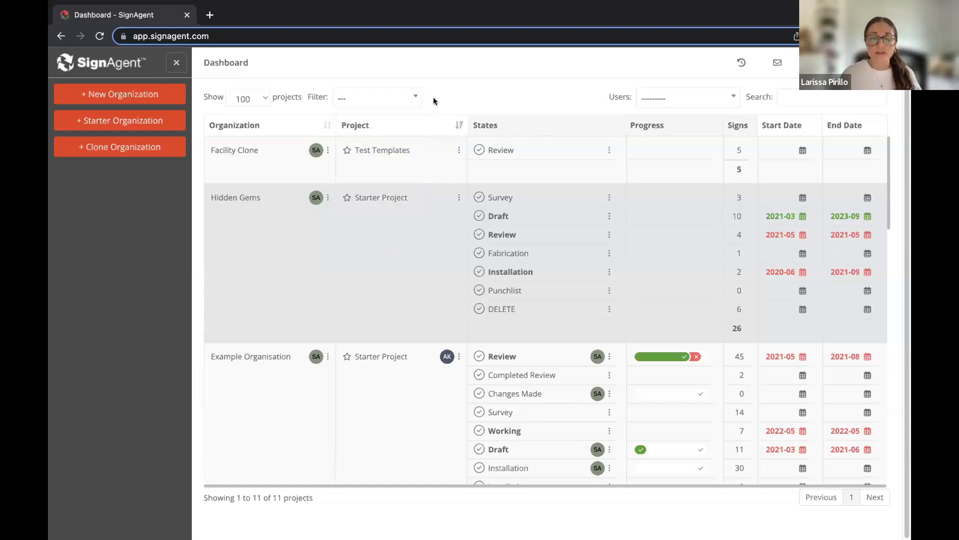
click(347, 151)
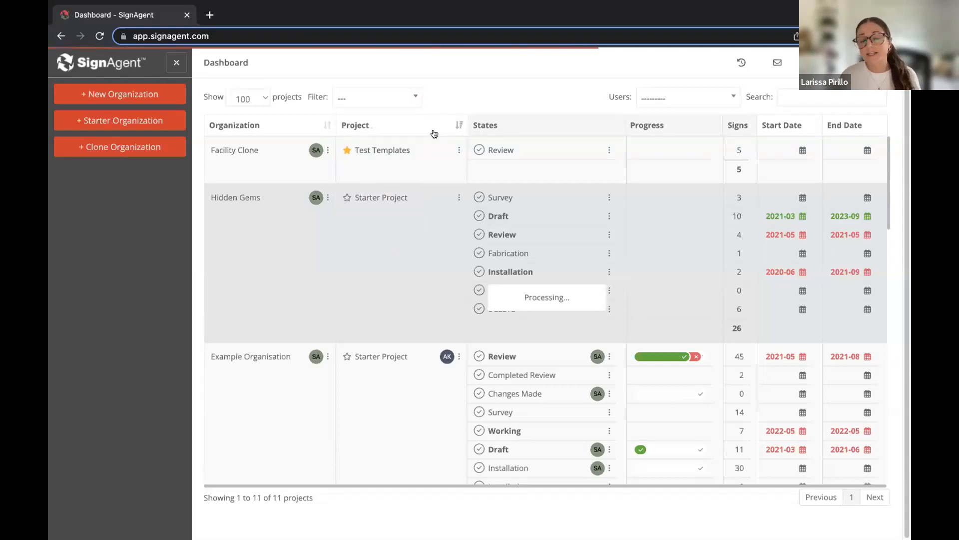
click(400, 100)
click(365, 156)
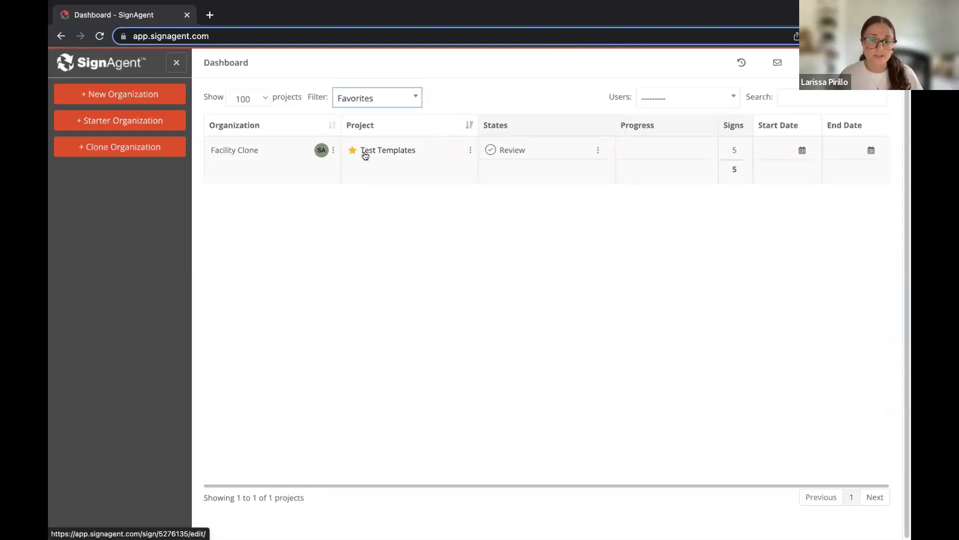
key(Up)
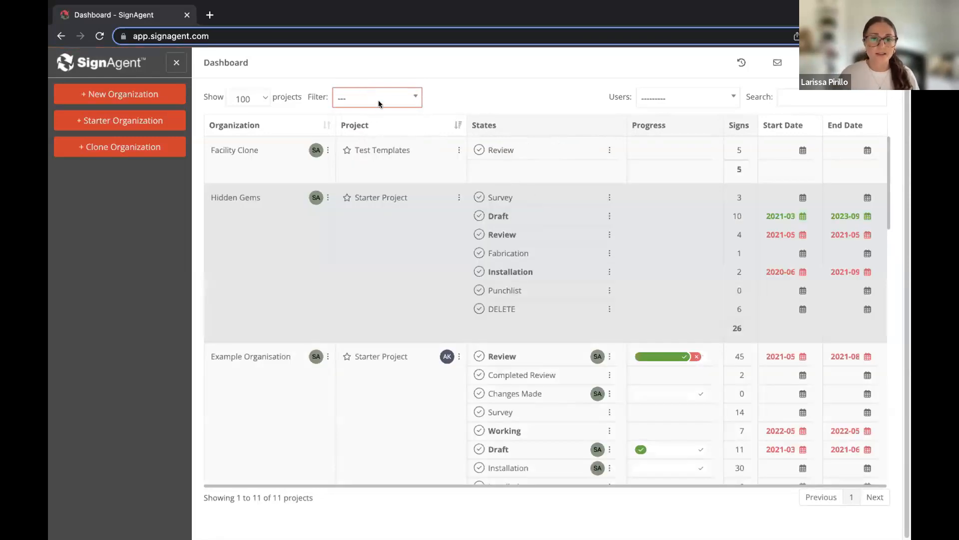
Look at the dashboard's project filter options and the start date calendar for the Review state of the Hidden Gems project
click(400, 100)
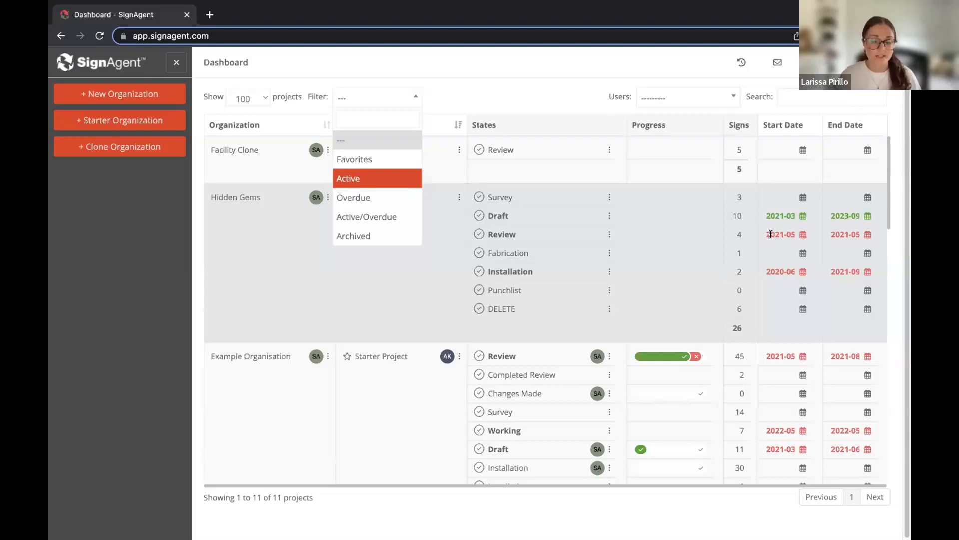
click(800, 237)
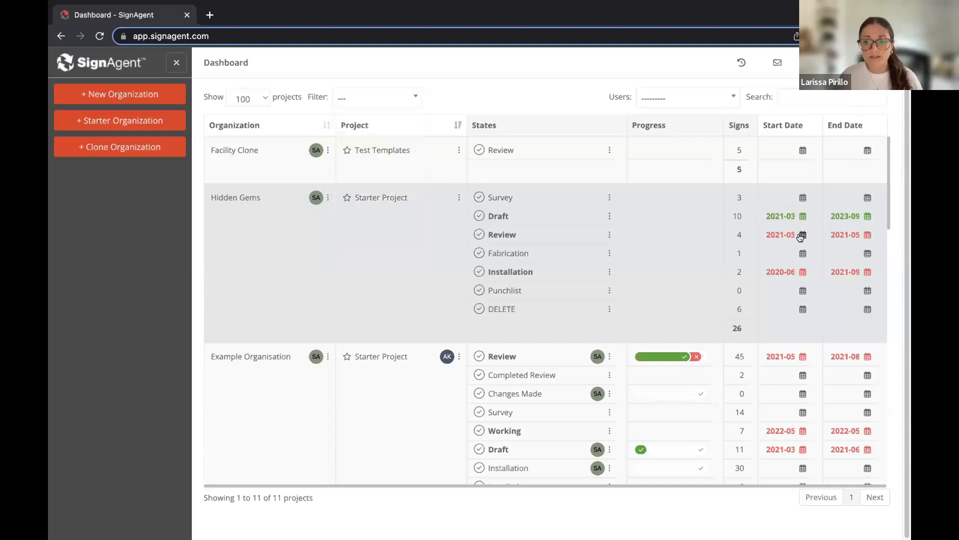
click(800, 237)
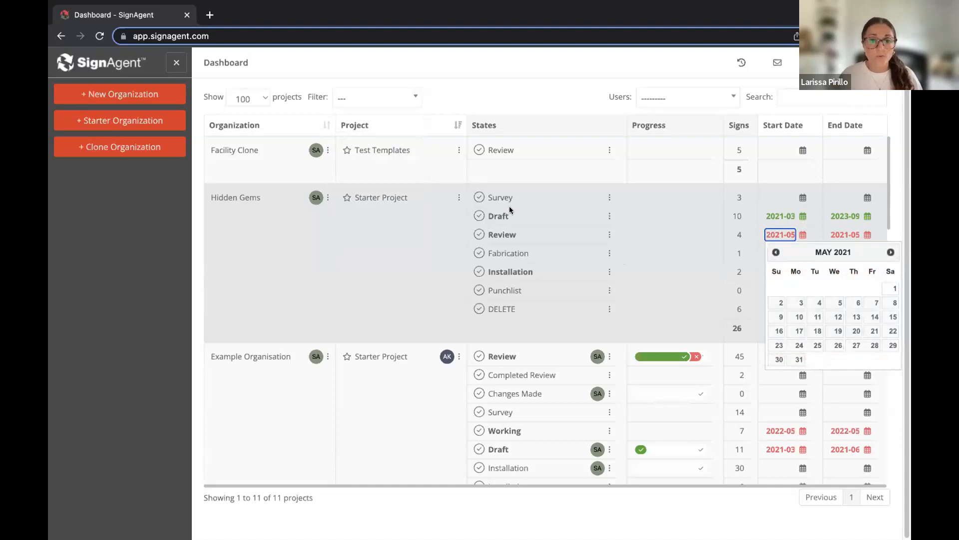
Look at the Archived filter option and the actions available for the Hidden Gems Starter Project, including Archive
click(396, 99)
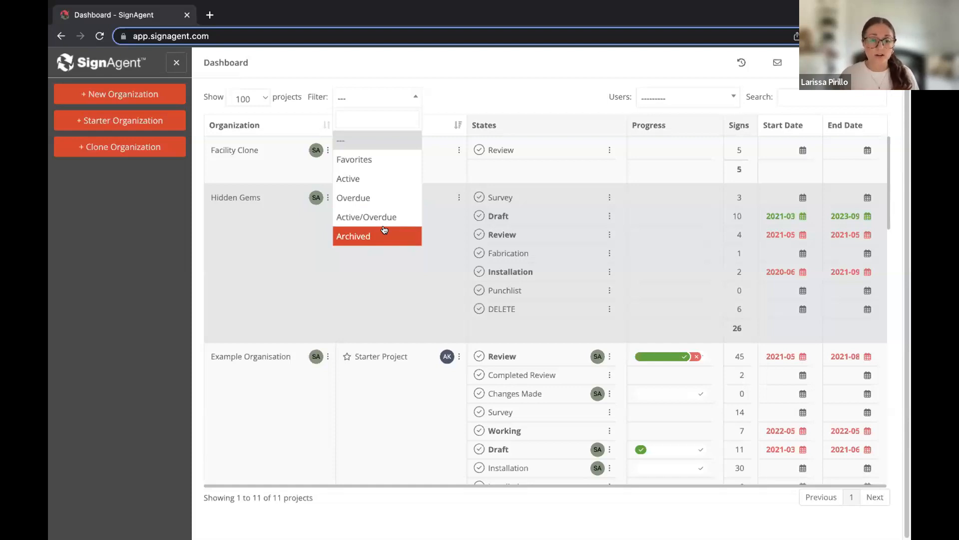
click(458, 199)
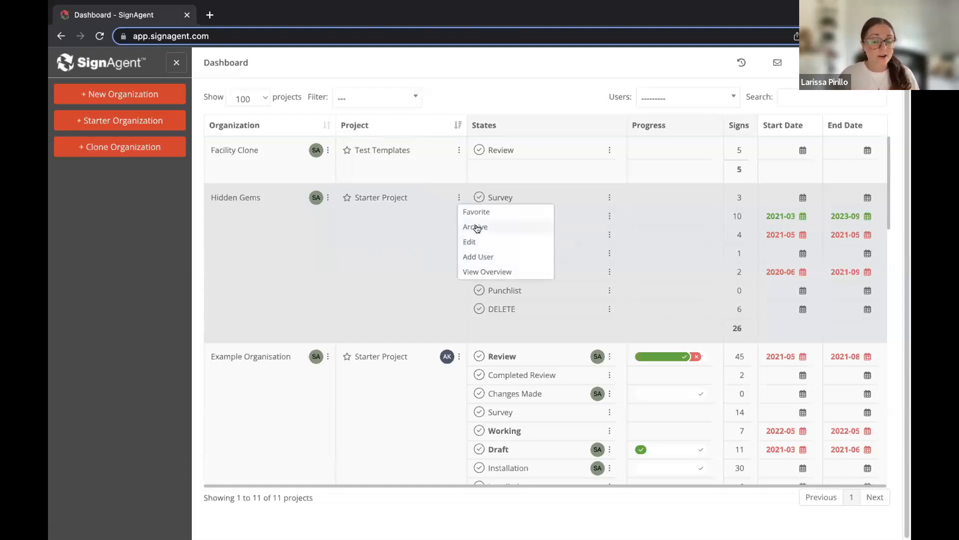
click(403, 99)
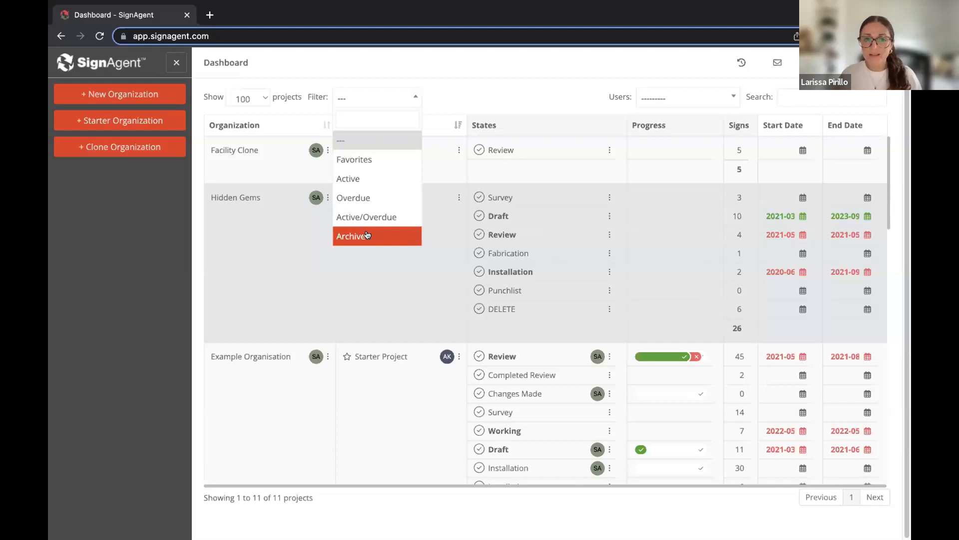
click(529, 88)
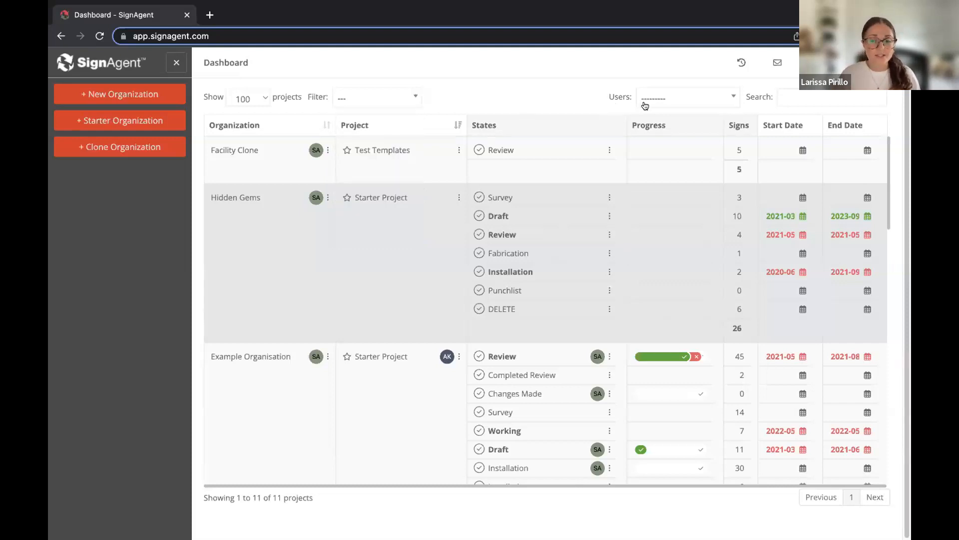
Filter the dashboard by an admin user's account to view the assigned projects, and clear the user filter
click(678, 98)
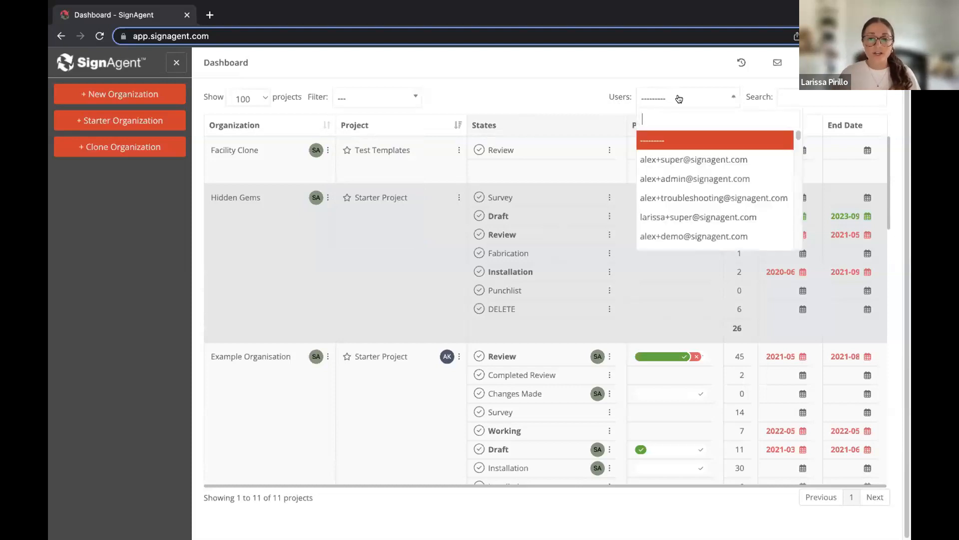
click(683, 179)
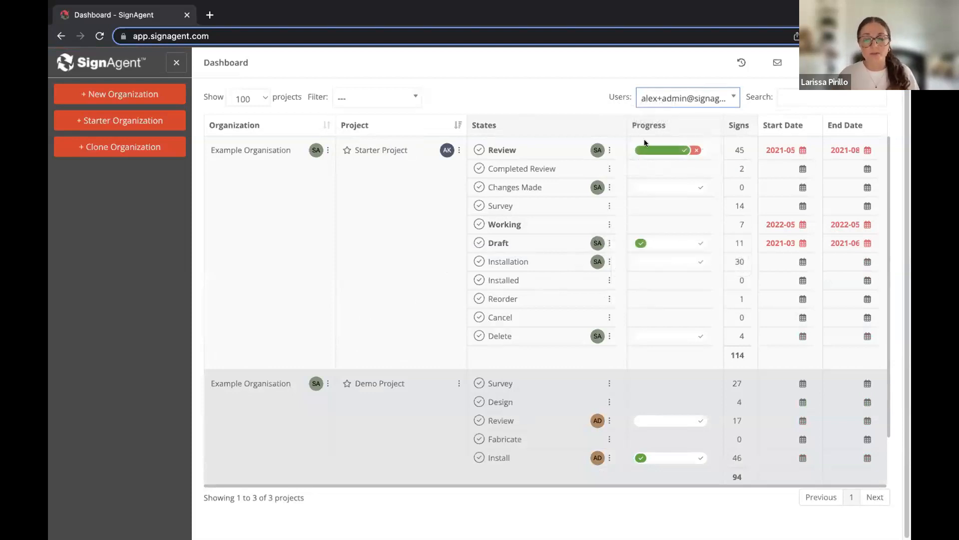
click(701, 98)
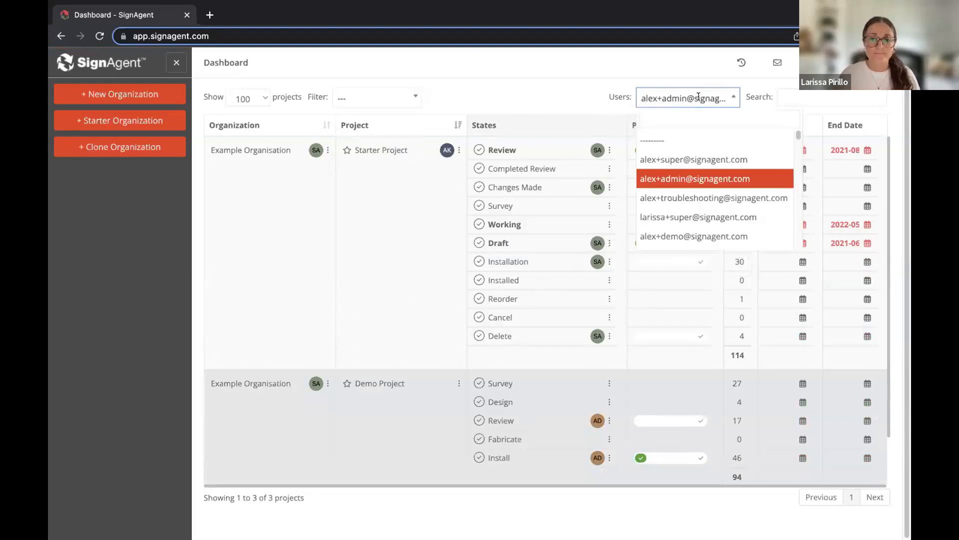
click(665, 143)
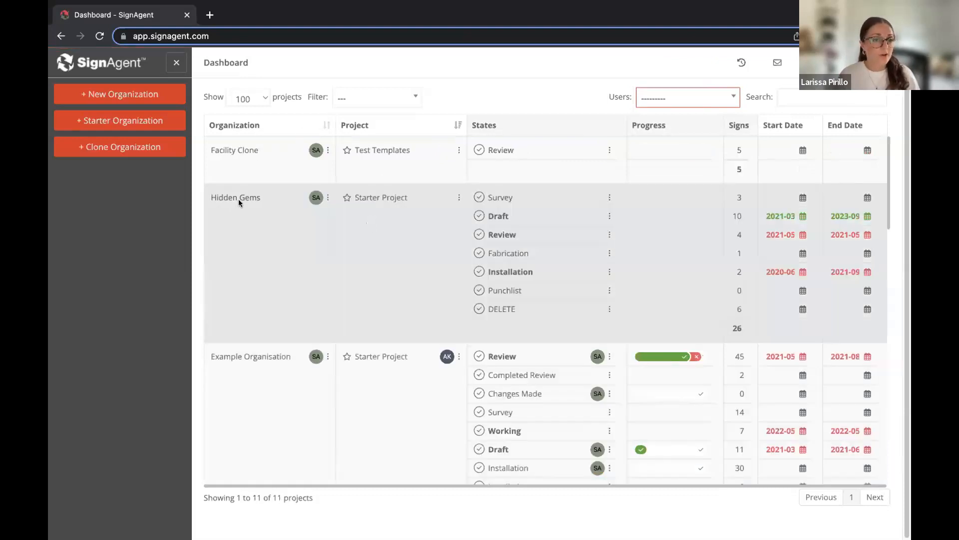
Open the Hidden Gems organization and display the Bull Pen zone of Level 2 on the floor plan
click(241, 199)
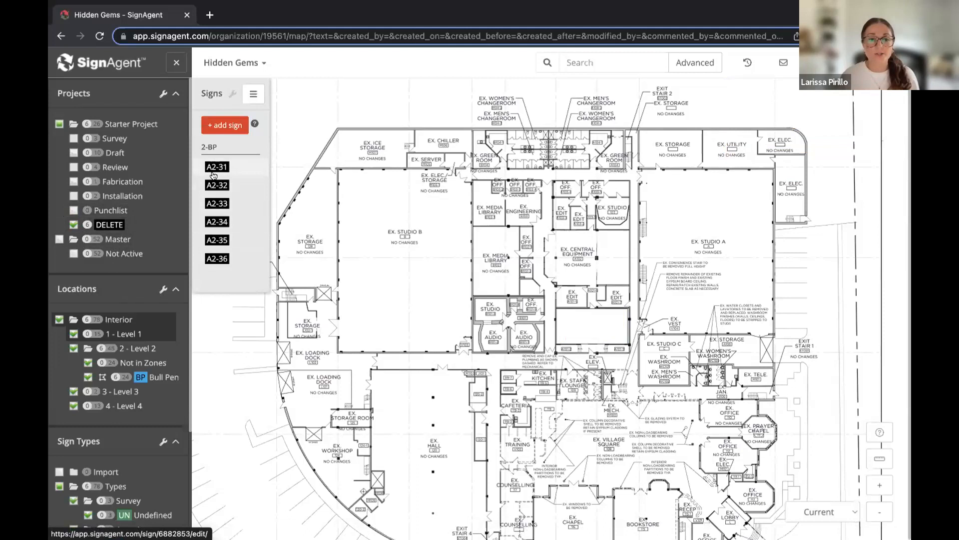
scroll(144, 442, down, 3)
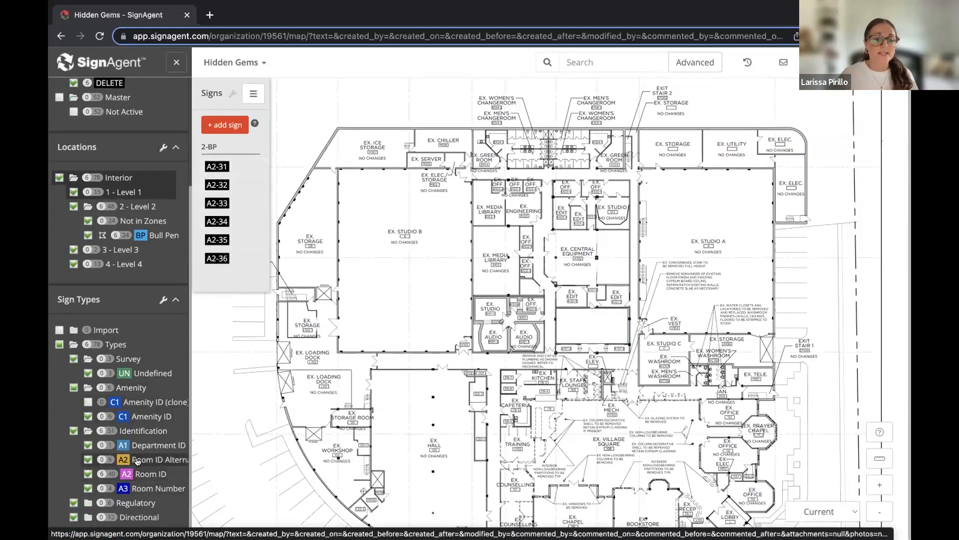
scroll(125, 463, up, 3)
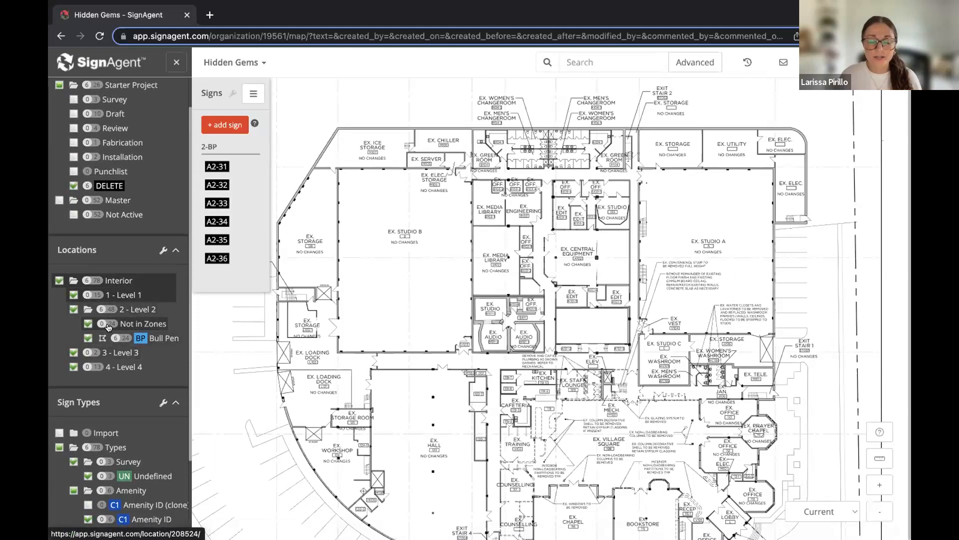
scroll(80, 308, down, 1)
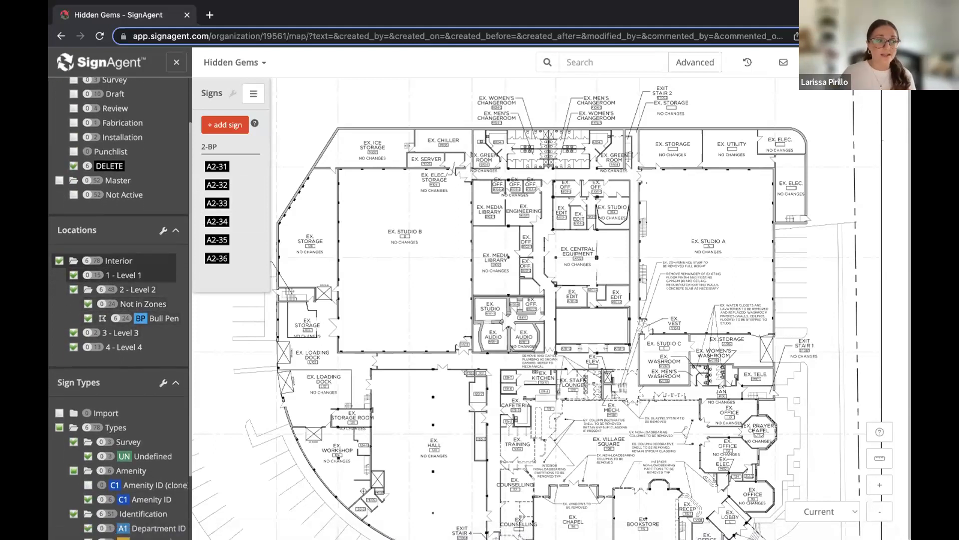
click(164, 317)
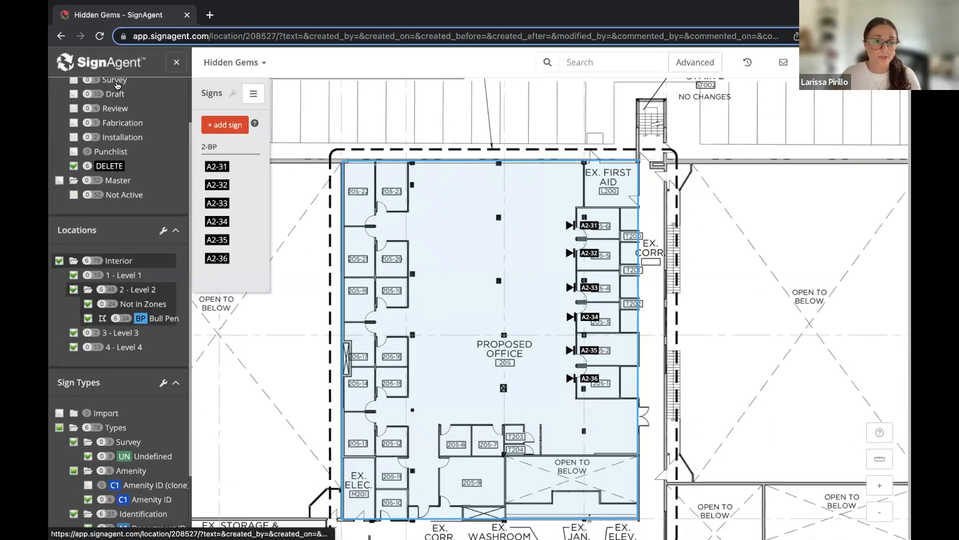
Turn on all Starter Project states and hide them again, leaving only the Master project's signs on the plan
scroll(65, 118, up, 1)
scroll(66, 118, up, 1)
click(59, 106)
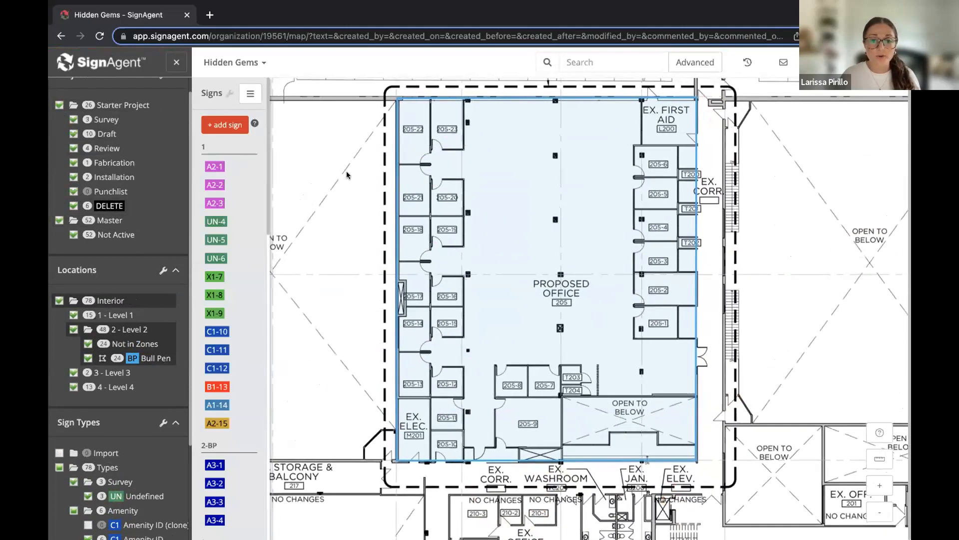
click(60, 104)
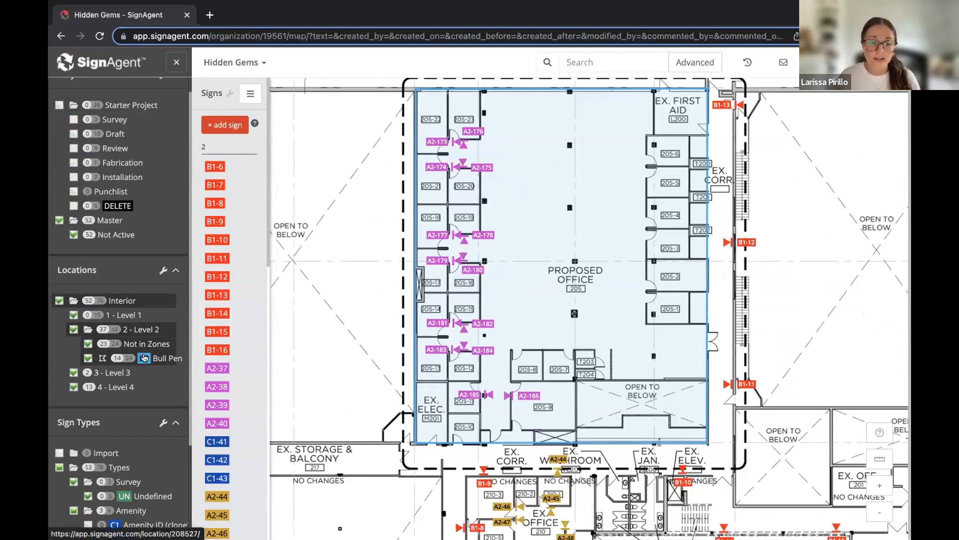
Open the Bull Pen location for editing and review its details, zone boundary and inherited field values
click(127, 373)
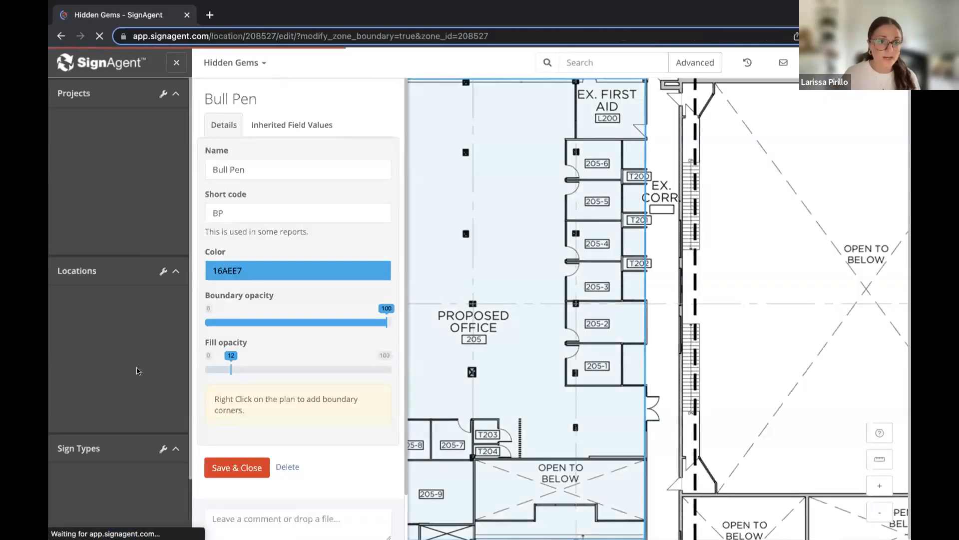
scroll(320, 321, down, 1)
scroll(620, 286, down, 2)
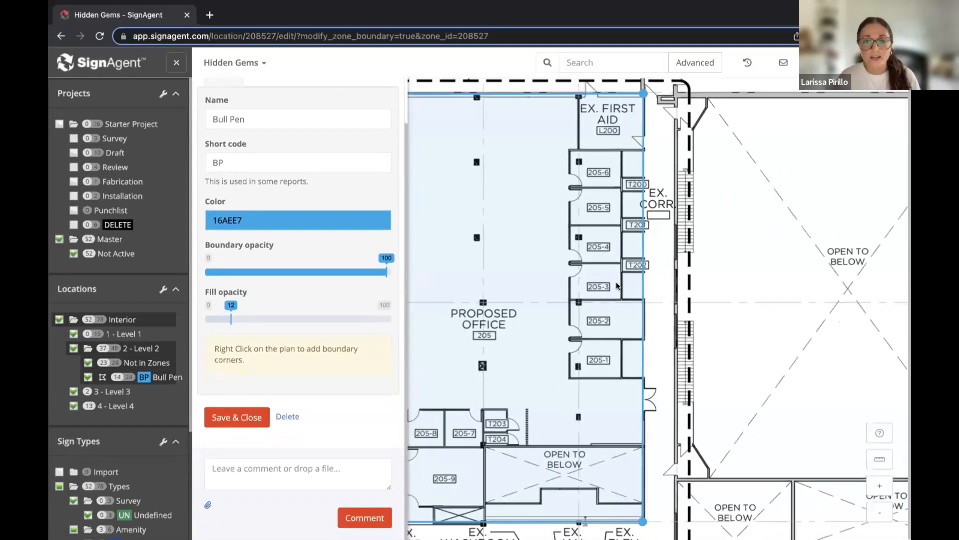
drag(694, 281, 772, 284)
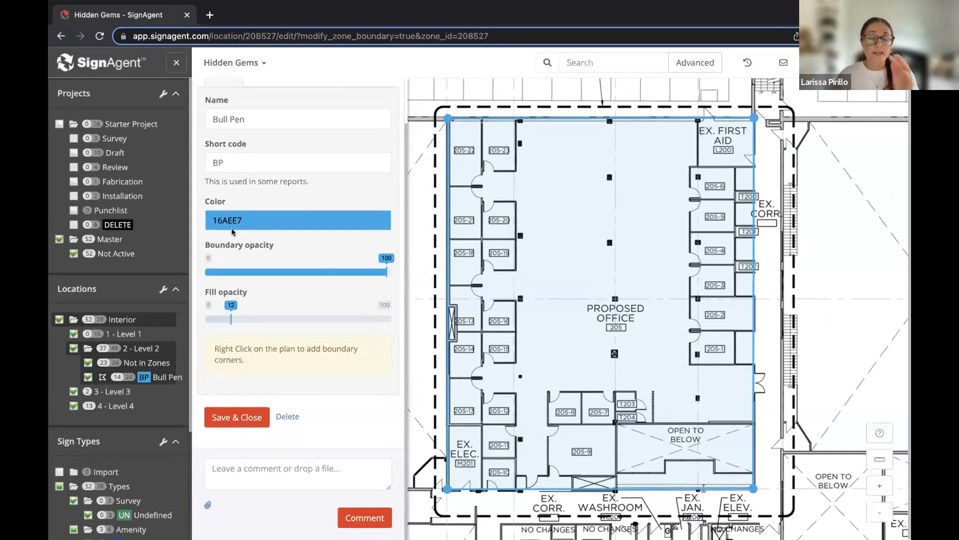
scroll(250, 219, up, 1)
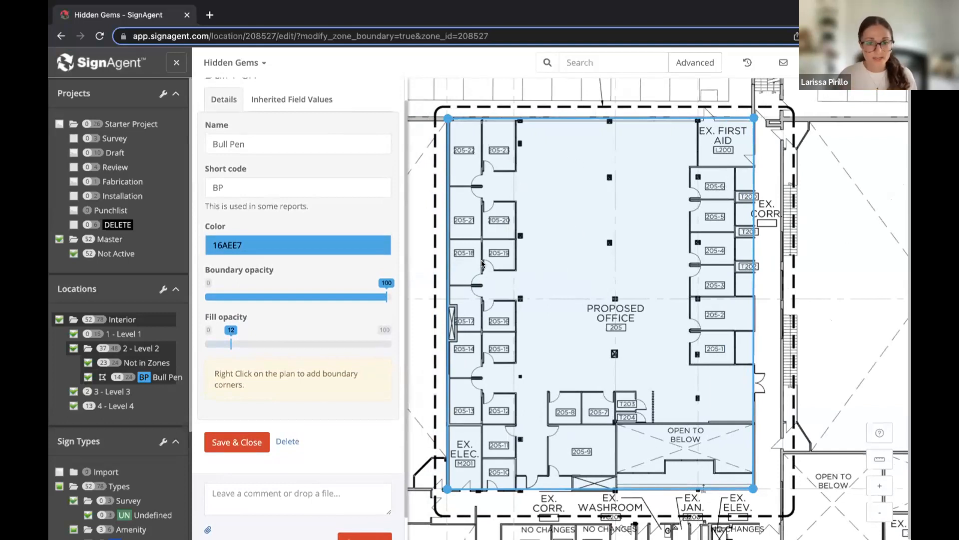
scroll(274, 170, up, 1)
scroll(274, 168, up, 1)
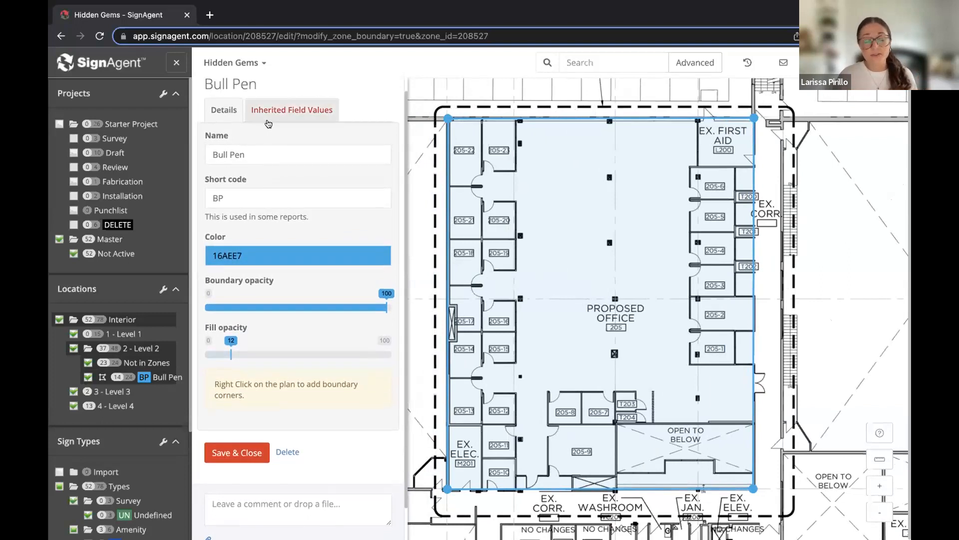
click(272, 115)
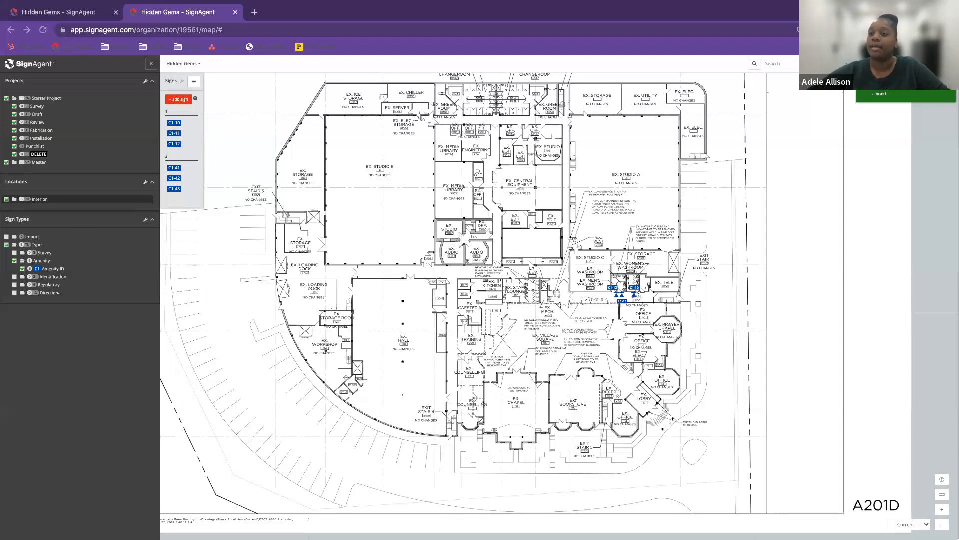
Open the sign type import and review the available groups under COVID-19 Sign Templates
click(145, 221)
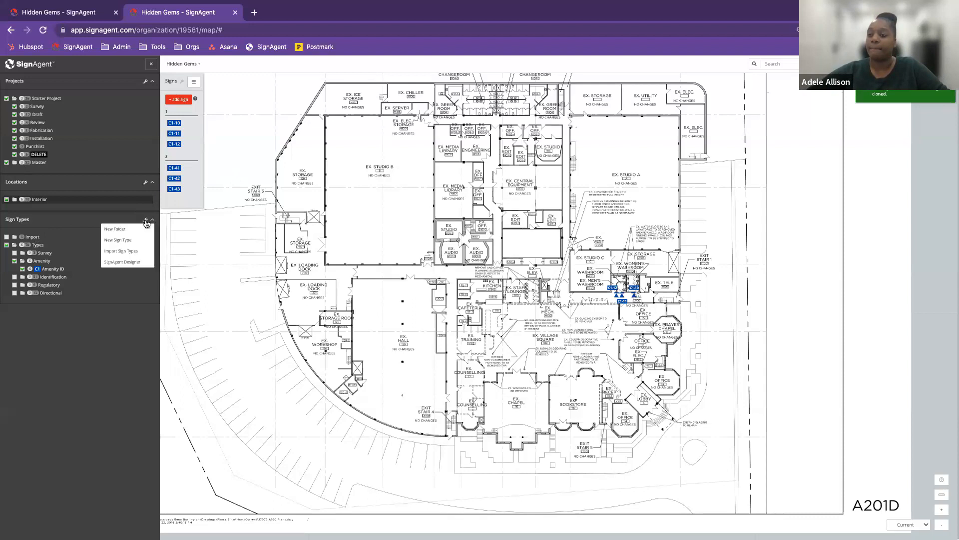
click(120, 251)
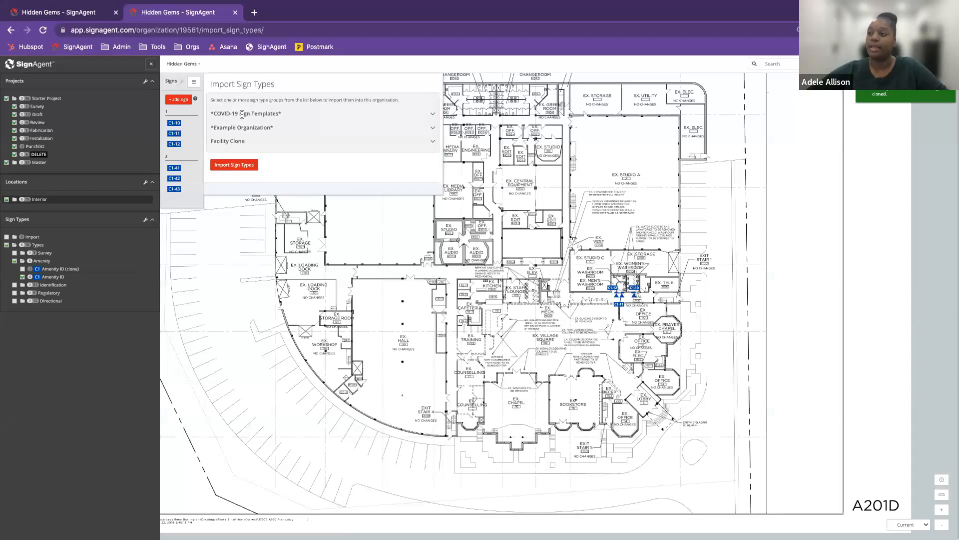
click(432, 114)
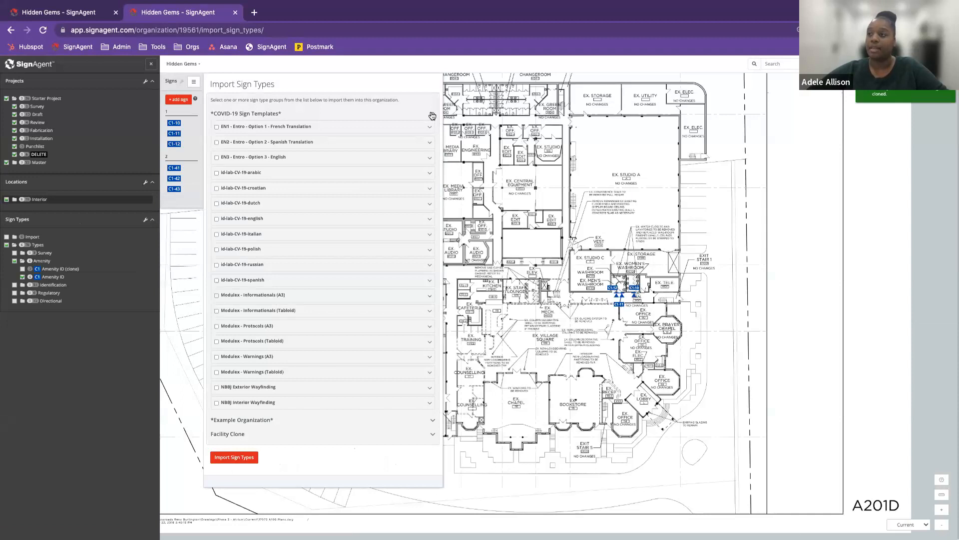
click(432, 115)
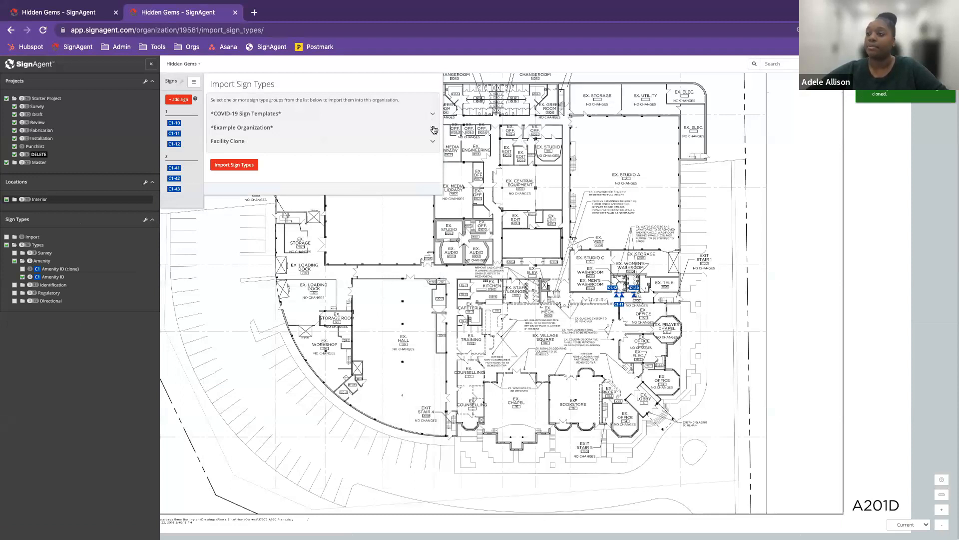
Import all sign types of the Identification group from Example Organization into this organization
click(434, 130)
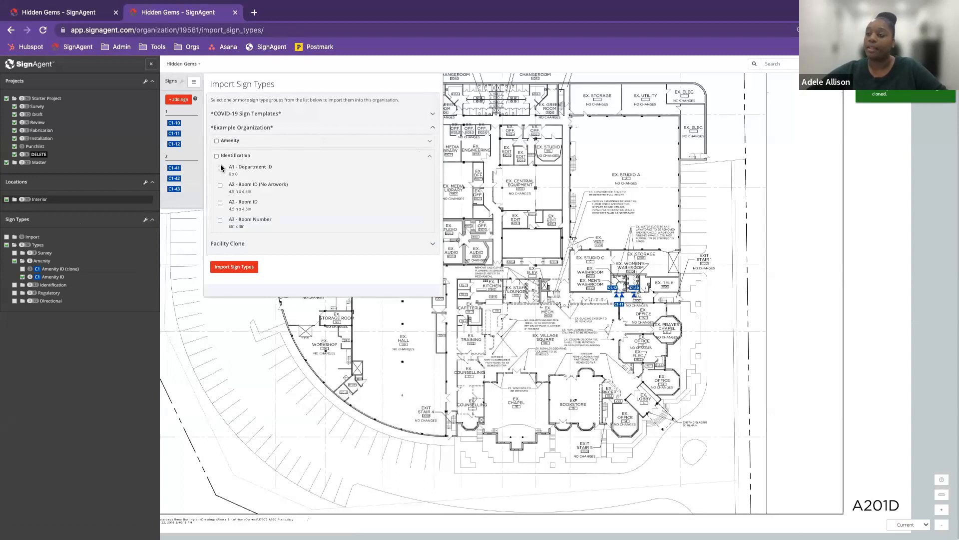
click(220, 168)
click(220, 204)
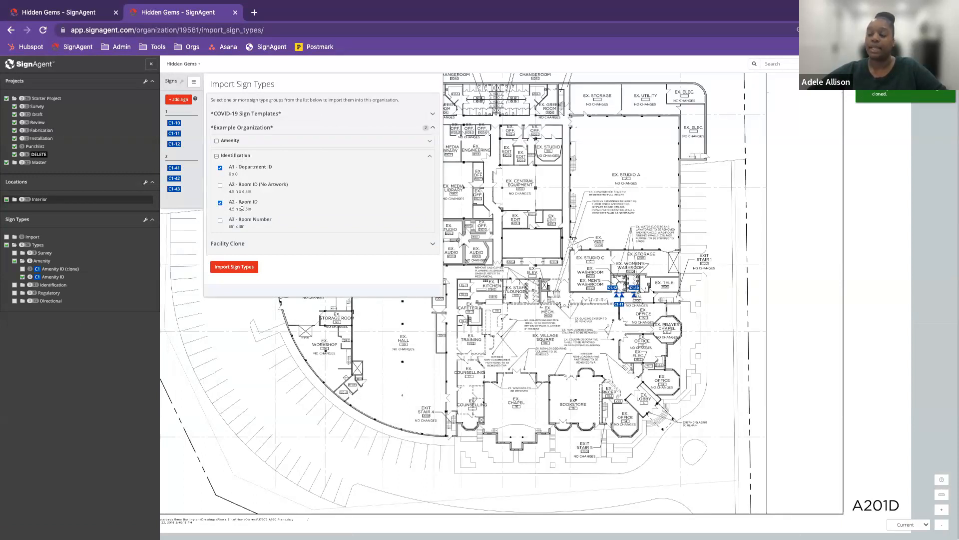
click(216, 156)
click(217, 157)
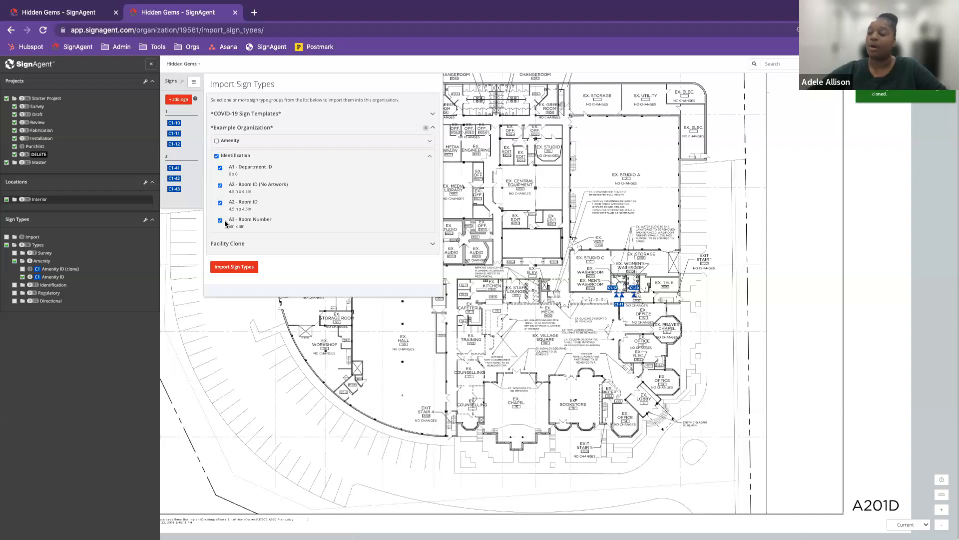
click(234, 266)
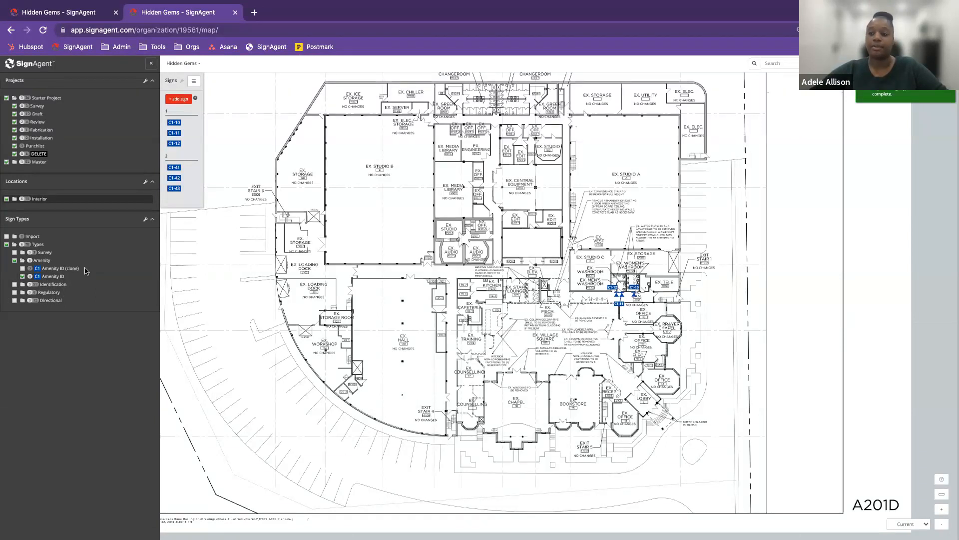
Clone the original C1 Amenity ID sign type in the Amenity folder
right_click(54, 281)
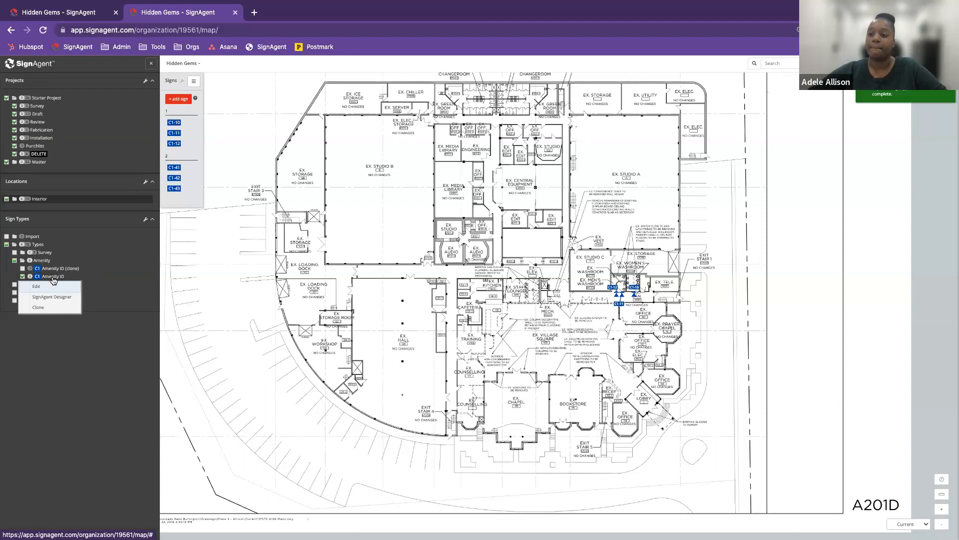
click(40, 310)
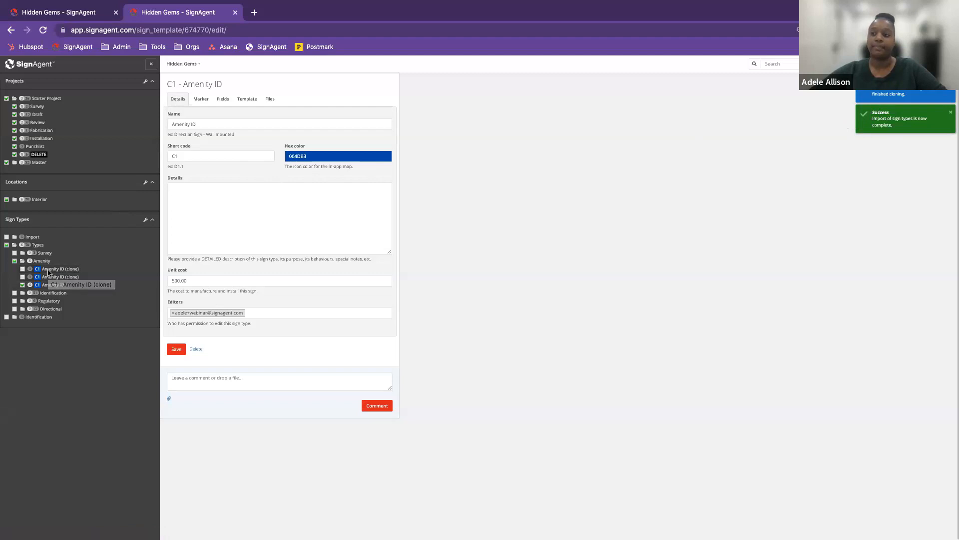
Open the organization's message management, review the Symbol language's settings and return to the messages list
click(177, 65)
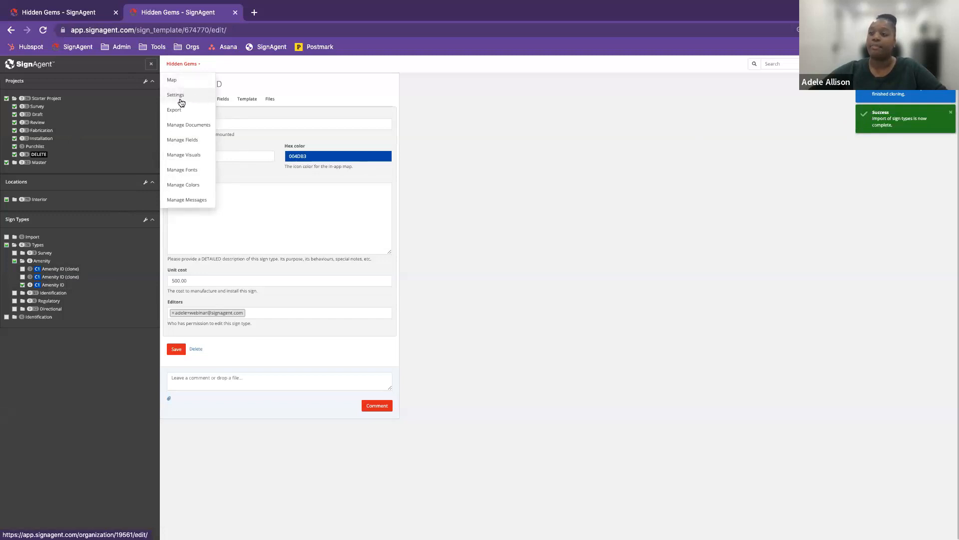
click(182, 200)
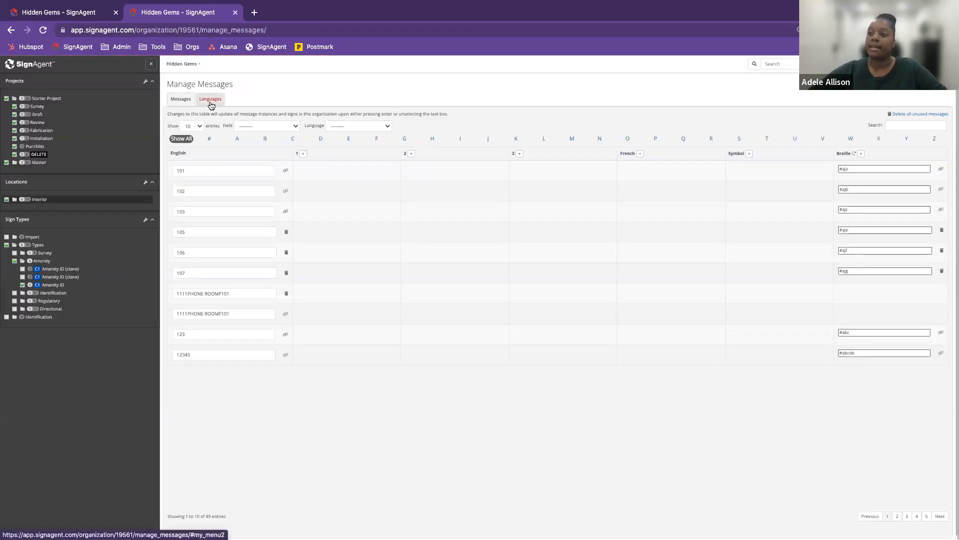
click(215, 103)
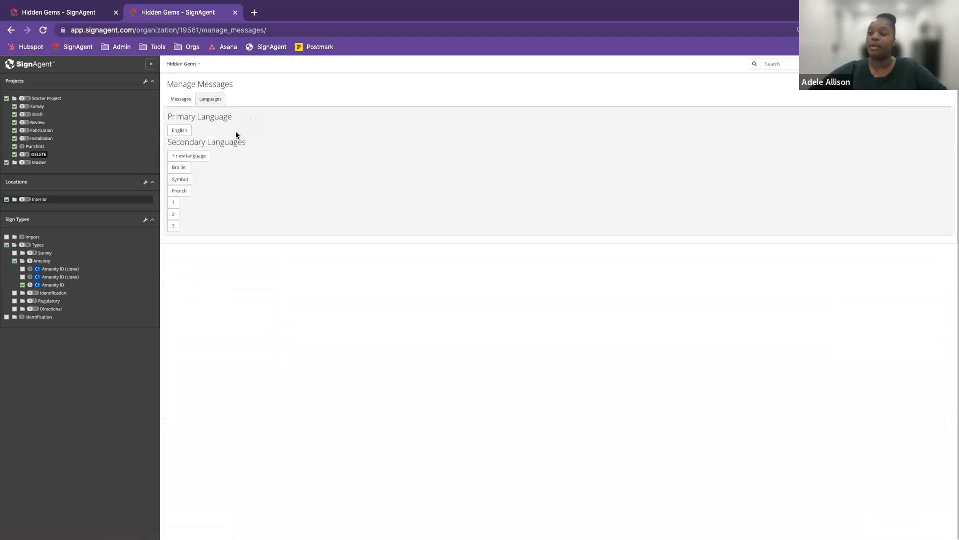
click(181, 180)
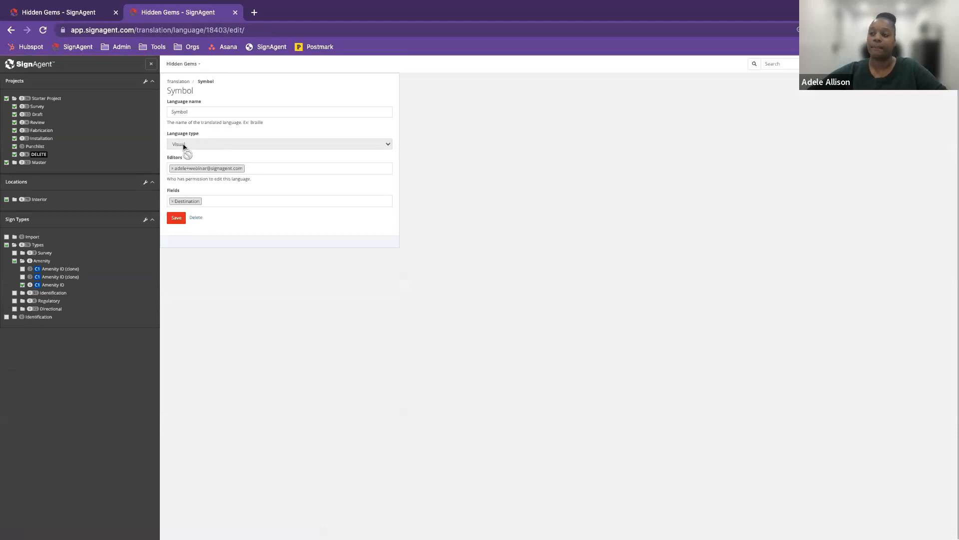
click(177, 81)
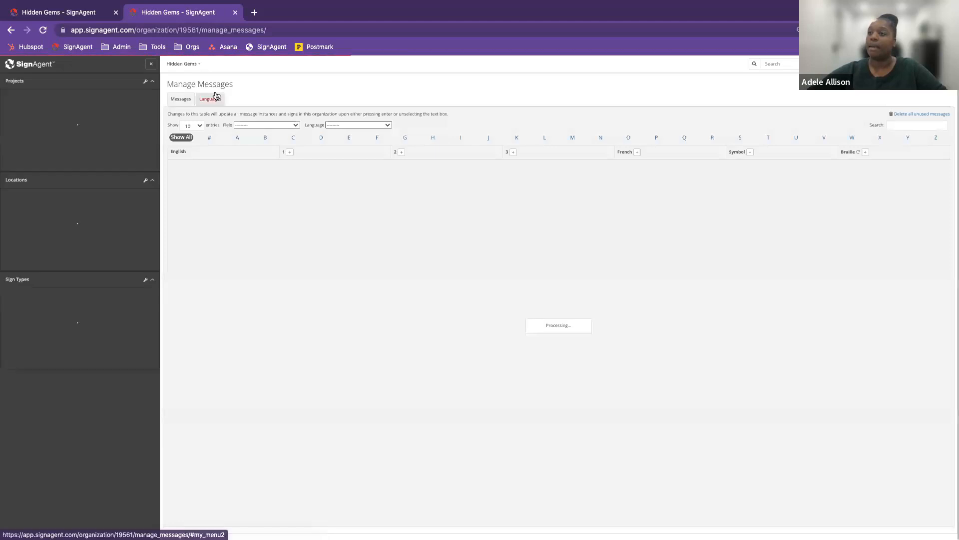
Filter the messages by the Symbol language and select pictos_MEN as the symbol for the Mens message
click(349, 127)
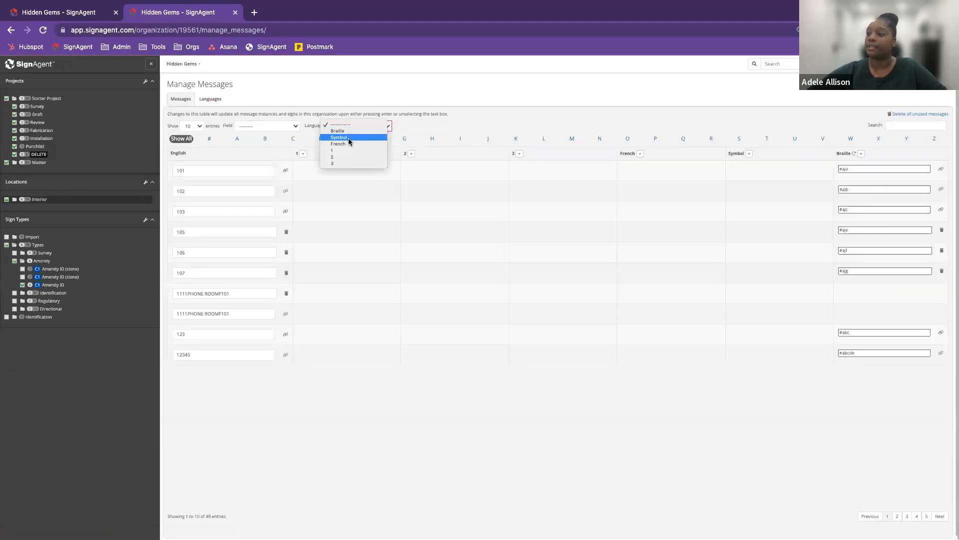
click(349, 137)
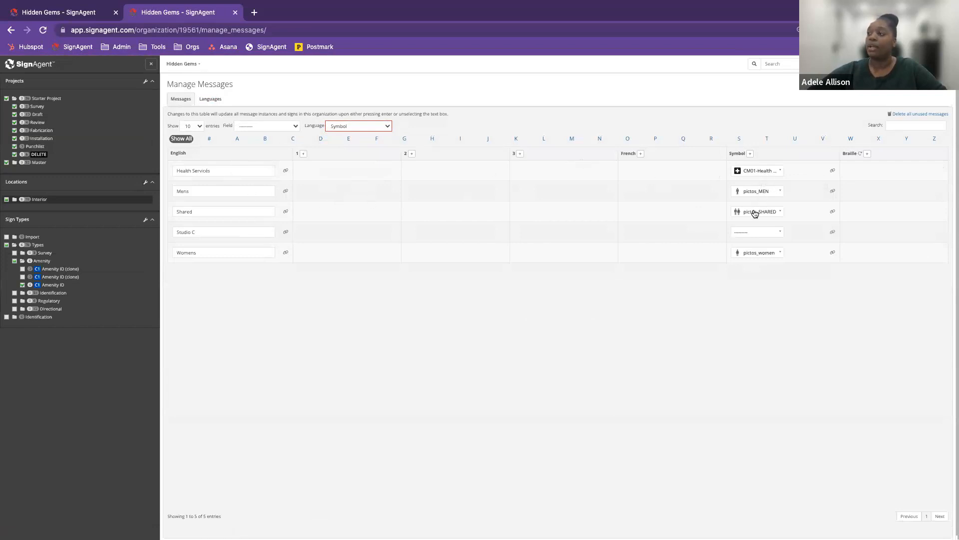
click(755, 193)
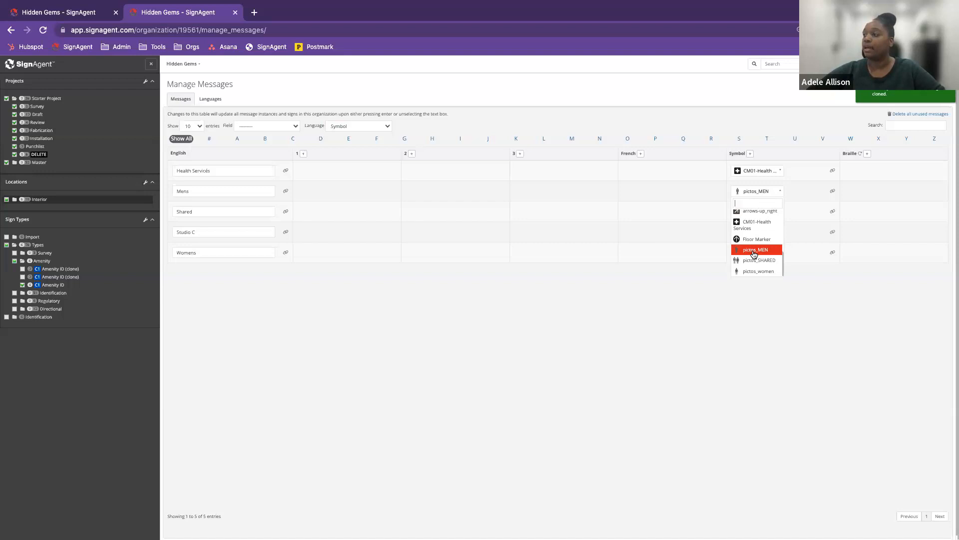
click(754, 254)
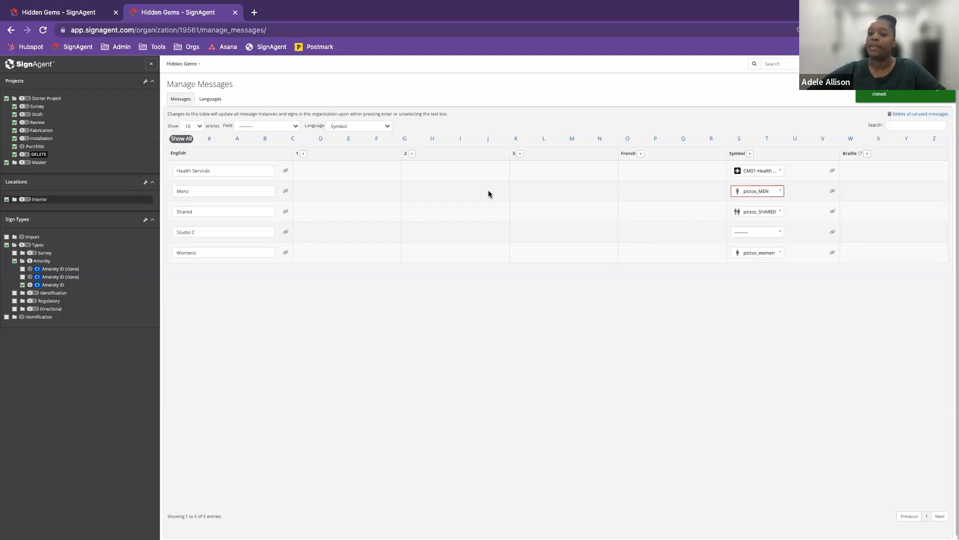
Change the Amenity of sign C1-10 to Shared, save the sign and check its updated artwork
click(44, 286)
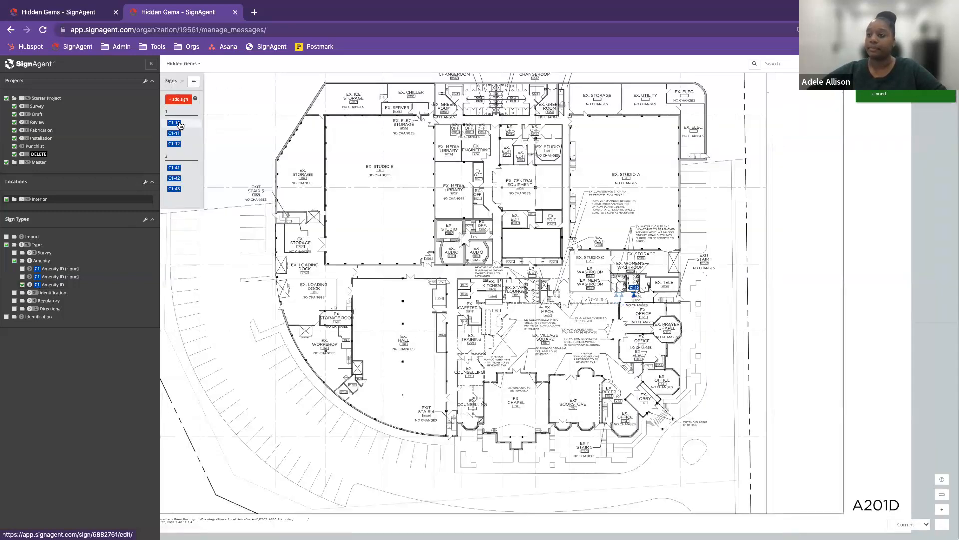
click(179, 124)
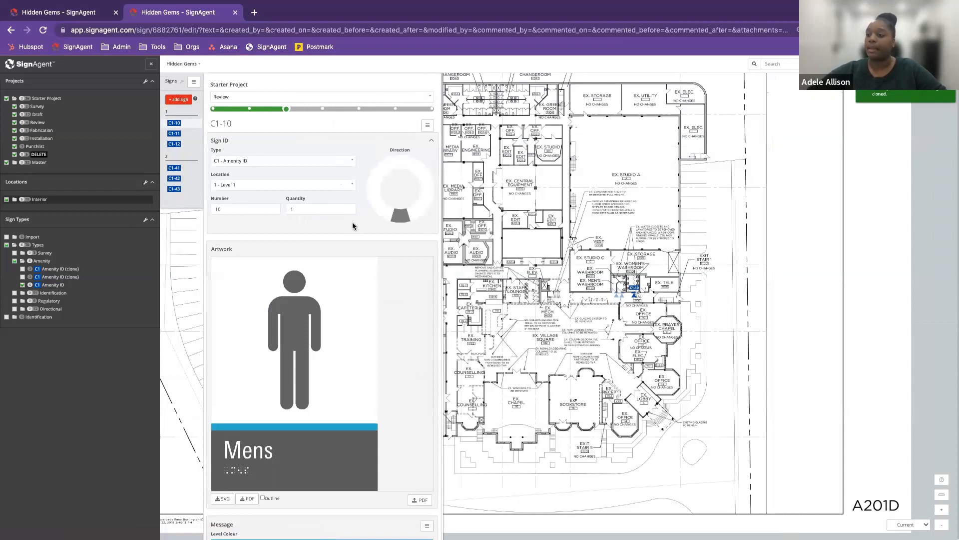
scroll(352, 222, down, 5)
scroll(352, 226, down, 2)
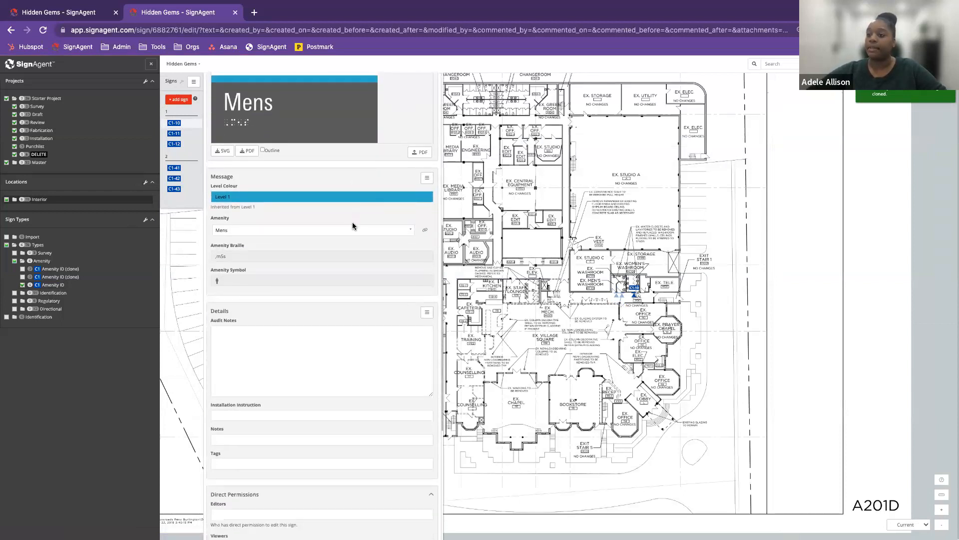
click(268, 231)
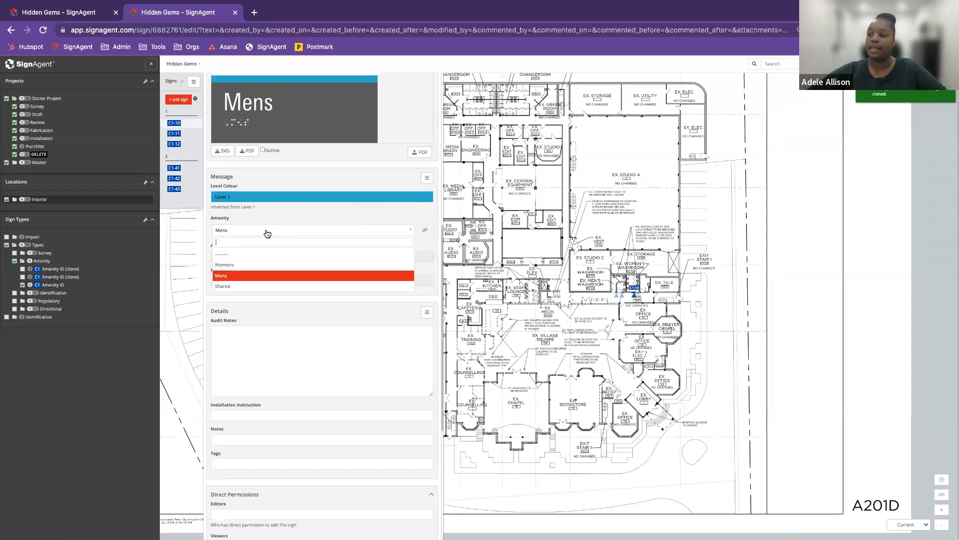
click(240, 287)
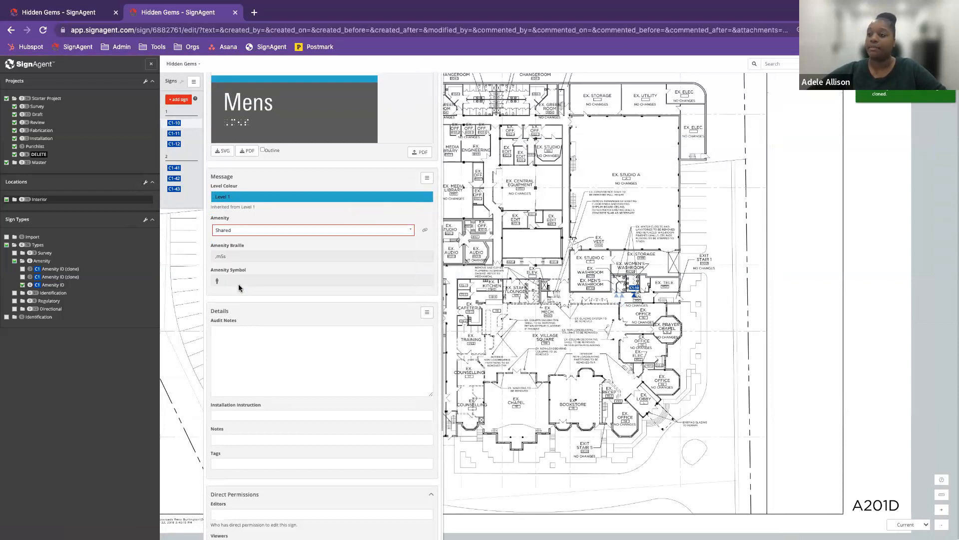
scroll(238, 284, down, 5)
click(223, 368)
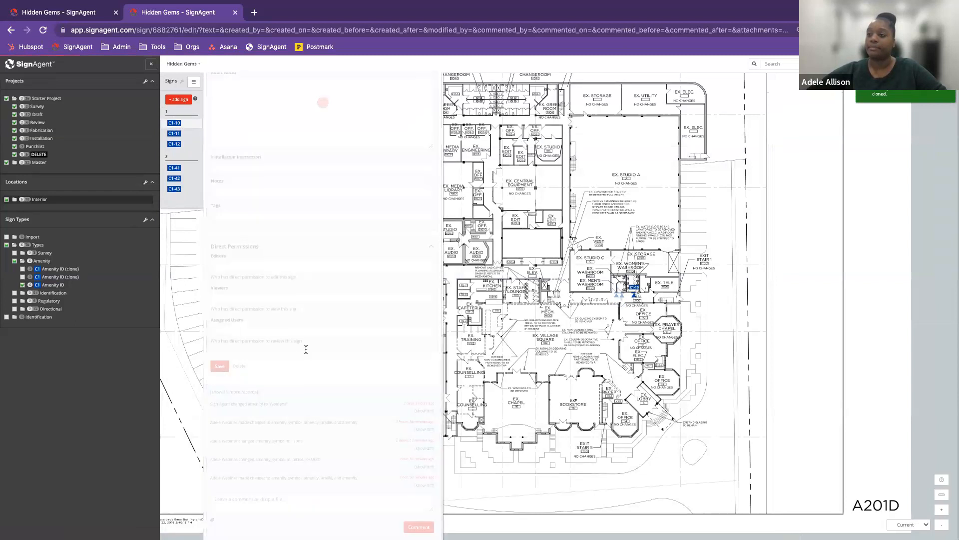
scroll(306, 353, up, 1)
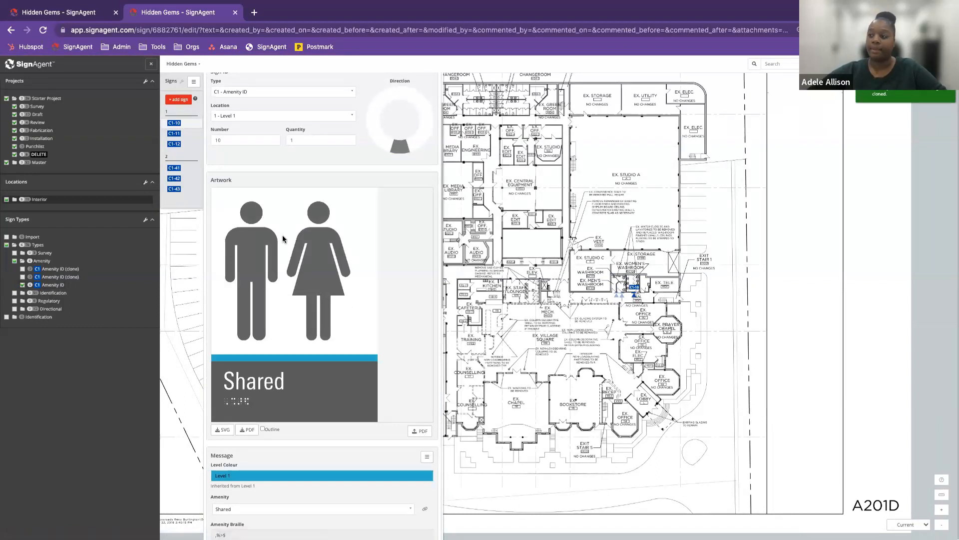
scroll(328, 227, down, 1)
scroll(329, 227, down, 1)
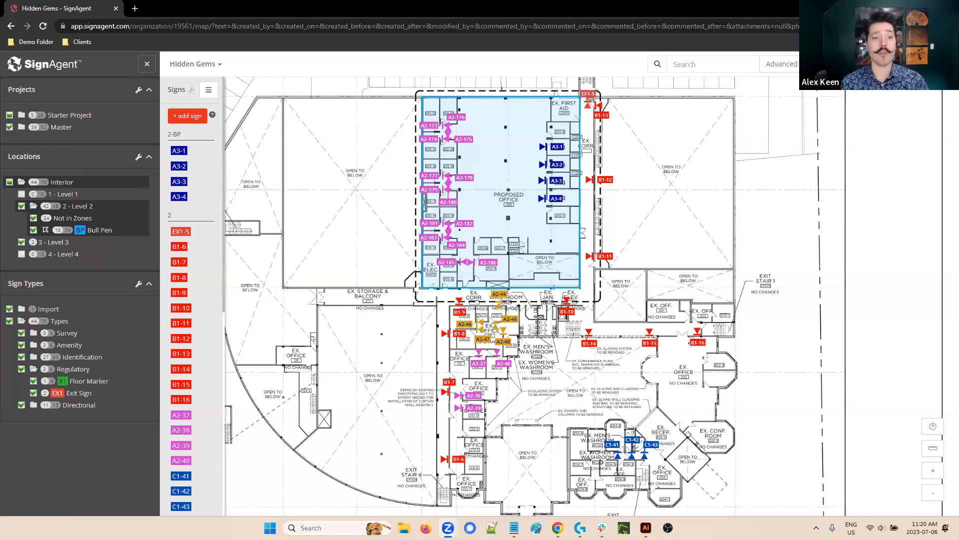
Create the tag Brand New on sign A2-173, save the sign and return to the map
click(449, 129)
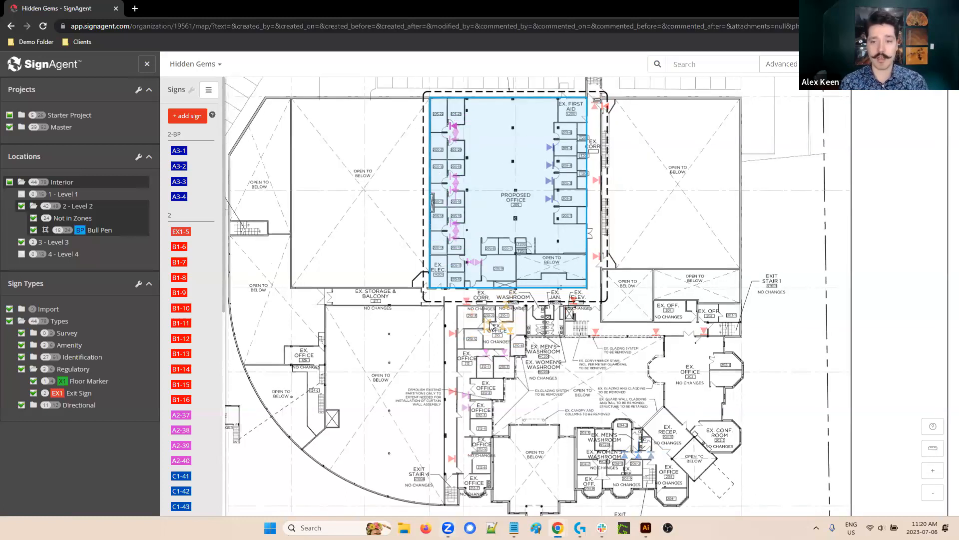
scroll(372, 309, down, 12)
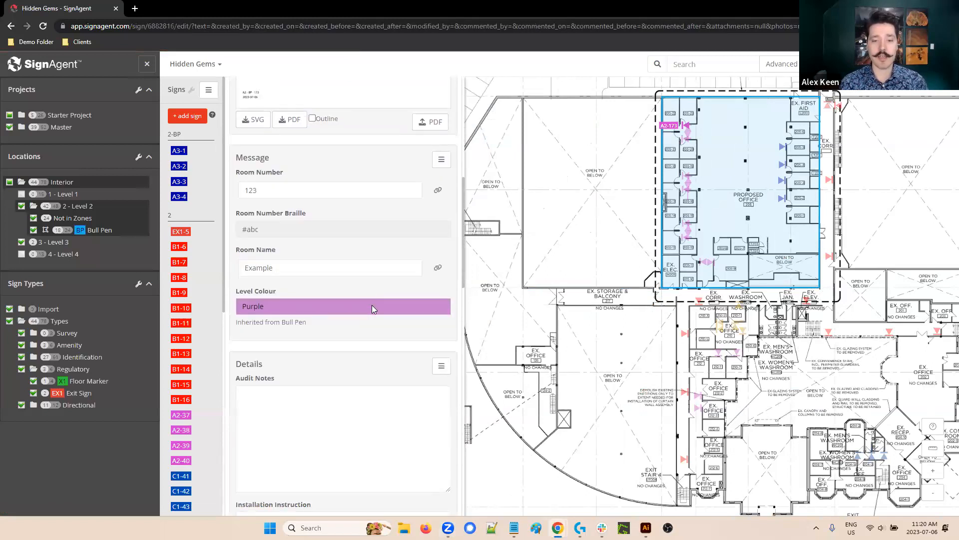
scroll(338, 368, down, 4)
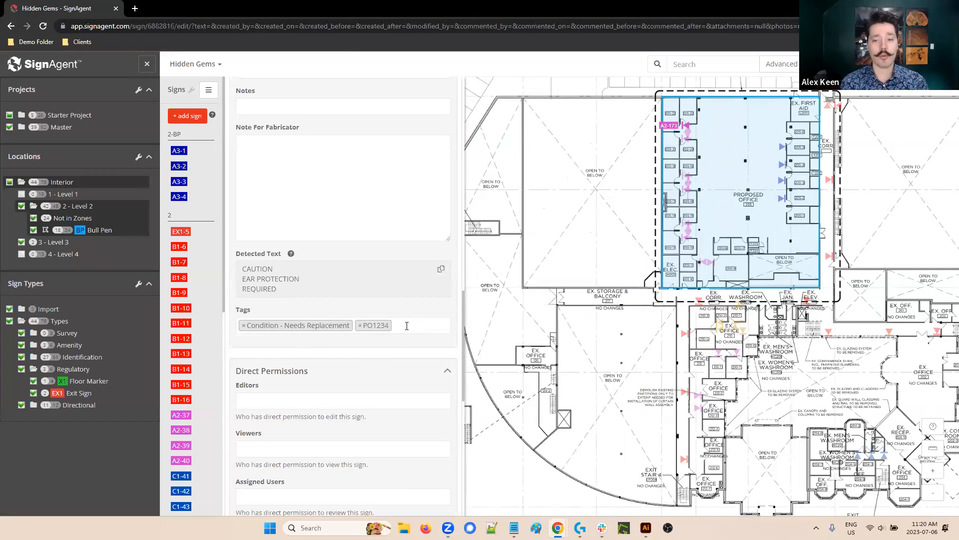
click(406, 326)
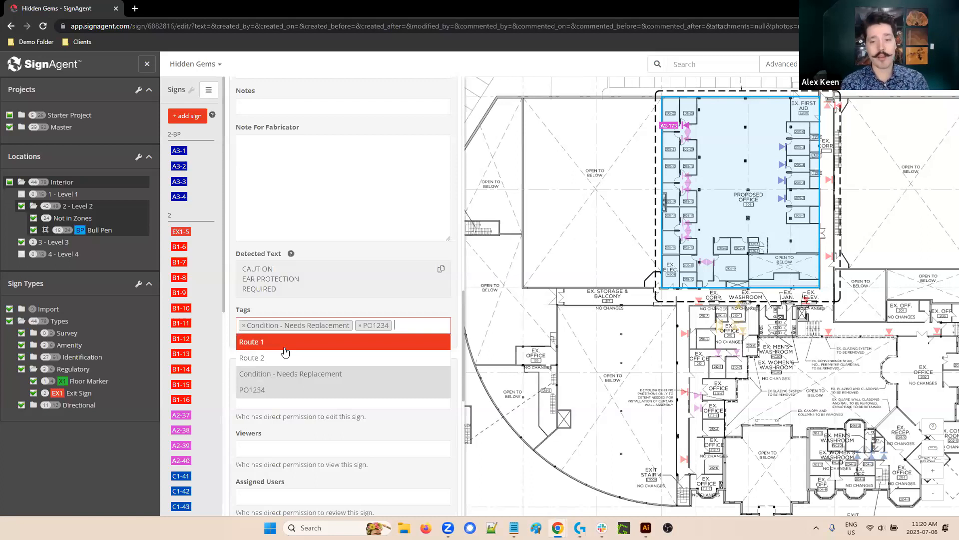
text(Brand New)
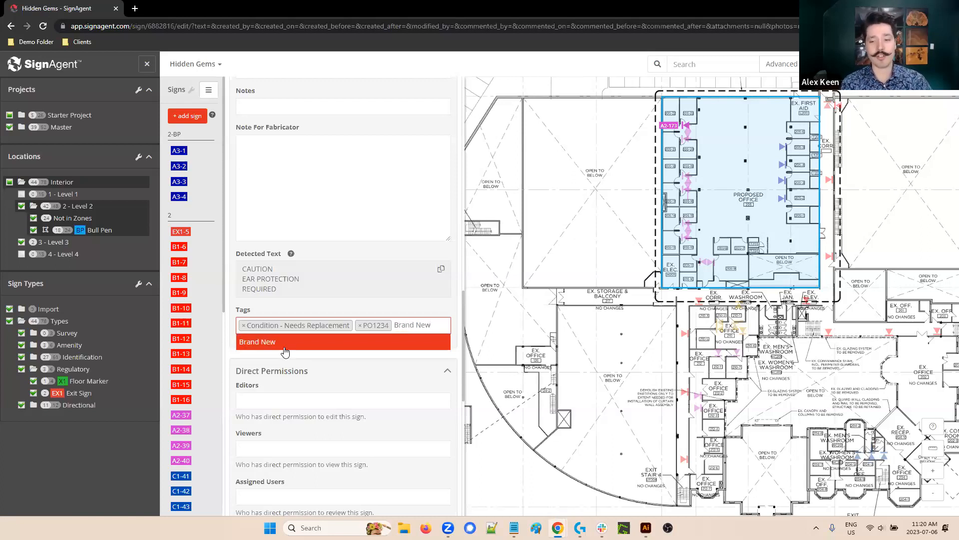
click(284, 347)
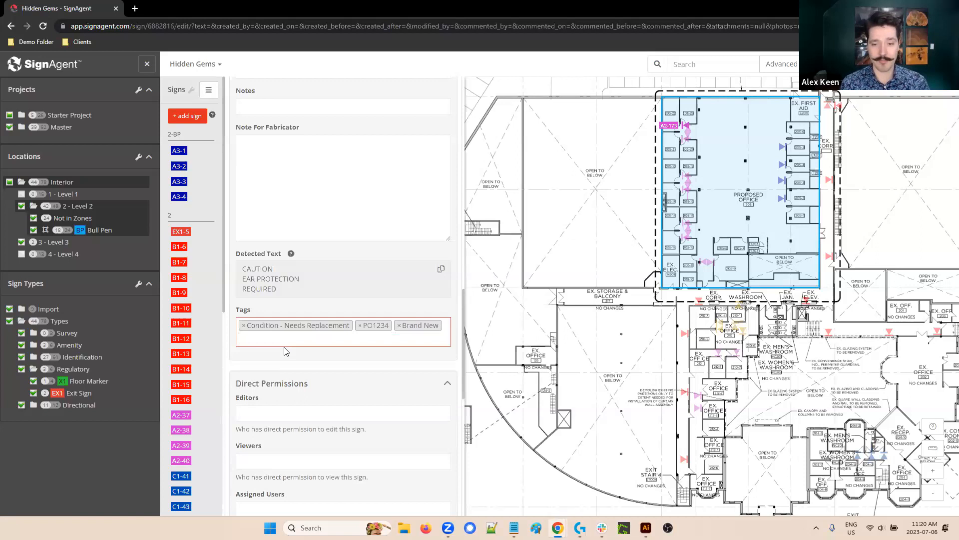
scroll(407, 305, down, 1)
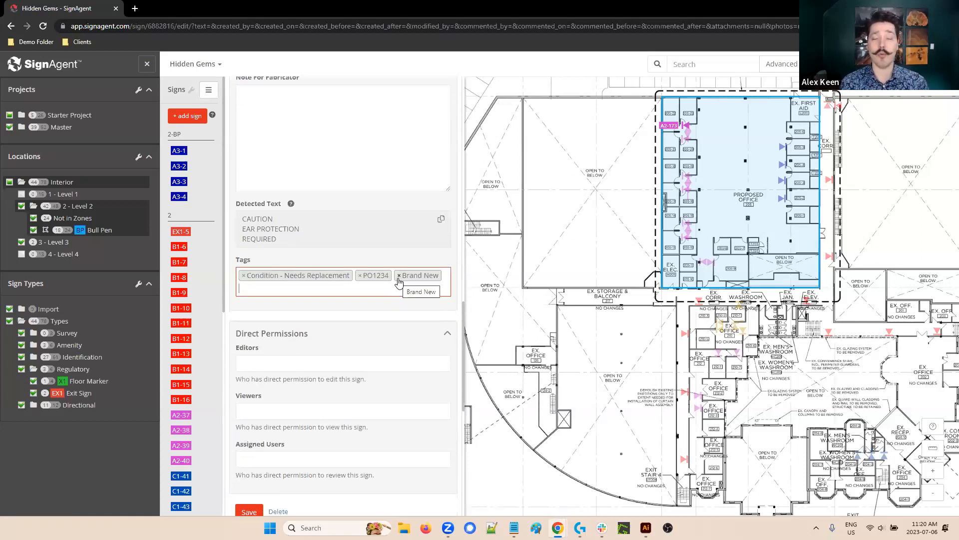
scroll(379, 304, down, 2)
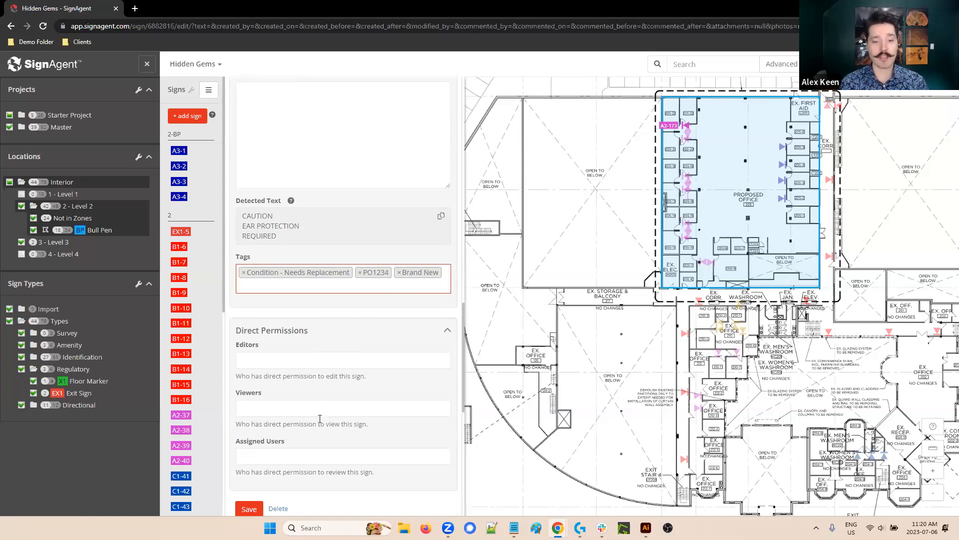
click(249, 412)
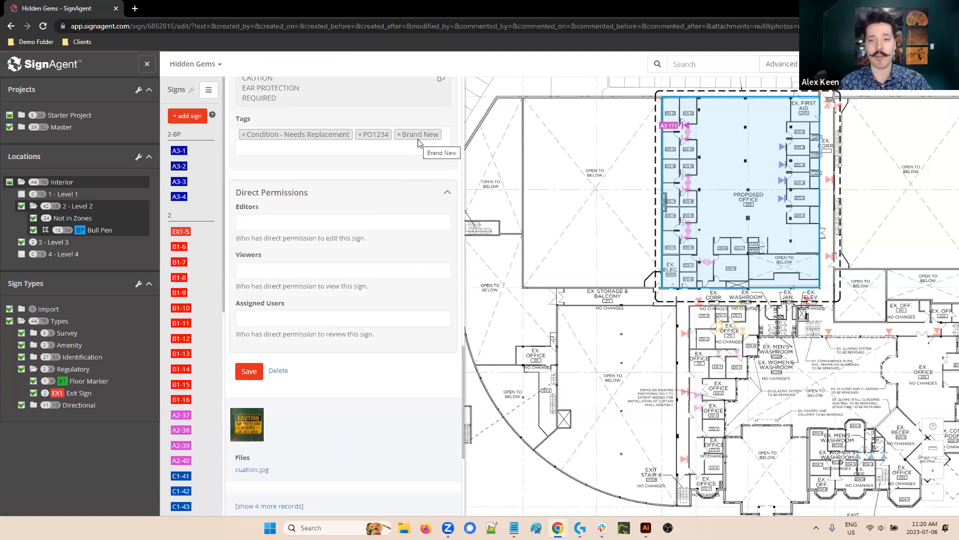
click(587, 159)
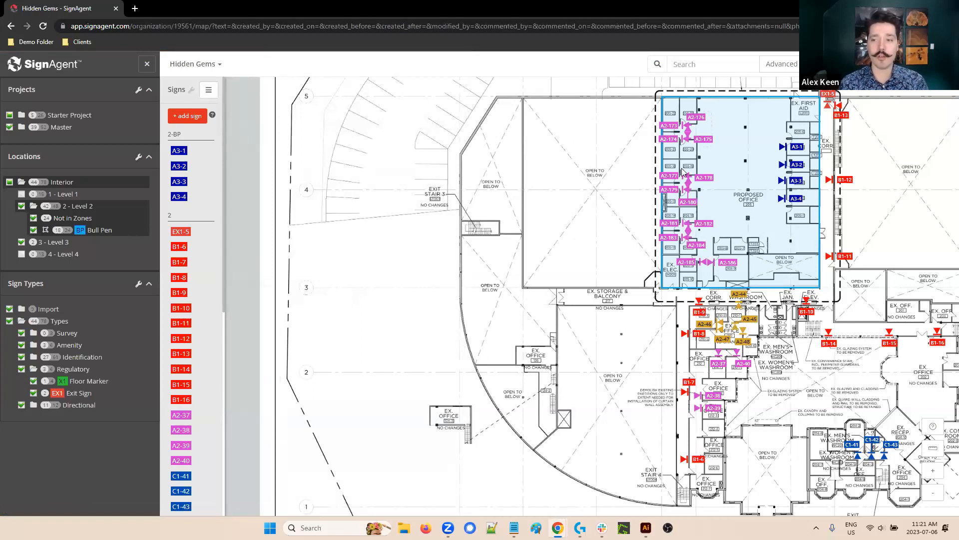
Open signs A2-173 to A2-184 for bulk editing, review their shared and differing tags and the available tag options, and close the editor
click(682, 252)
click(681, 253)
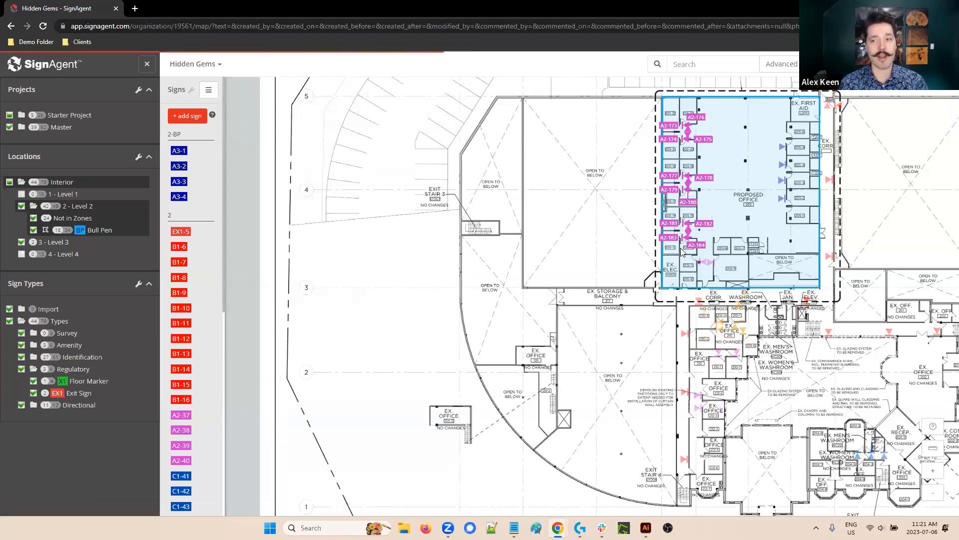
scroll(382, 328, up, 10)
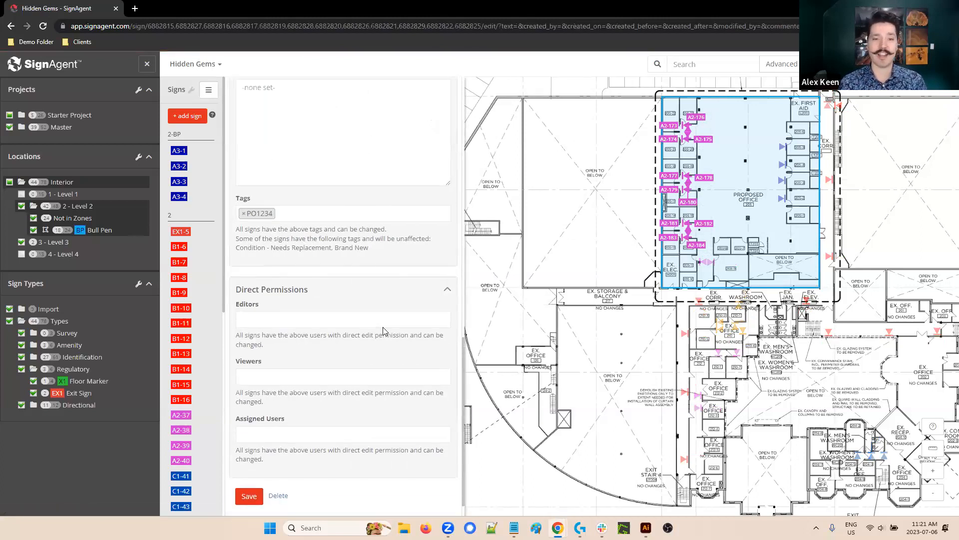
scroll(268, 132, up, 2)
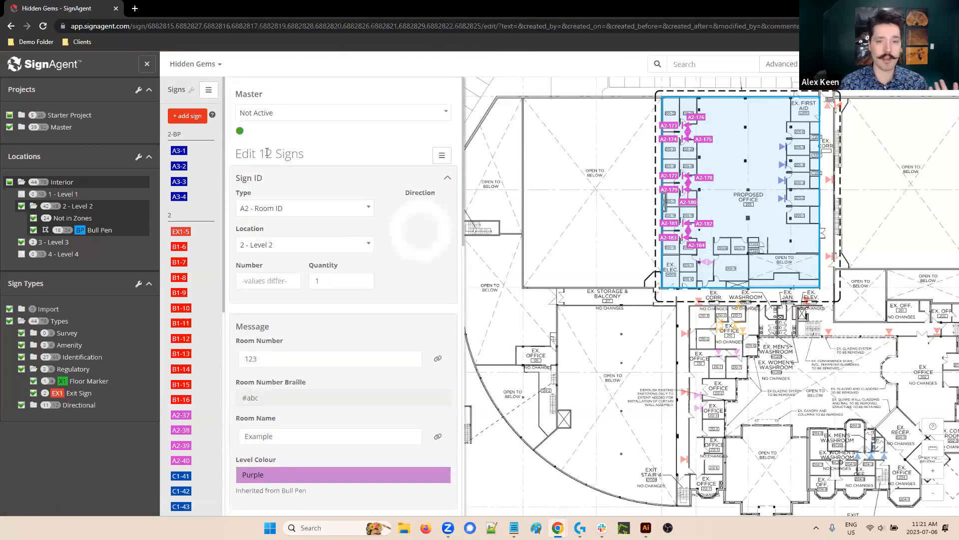
scroll(302, 235, down, 8)
scroll(301, 236, down, 6)
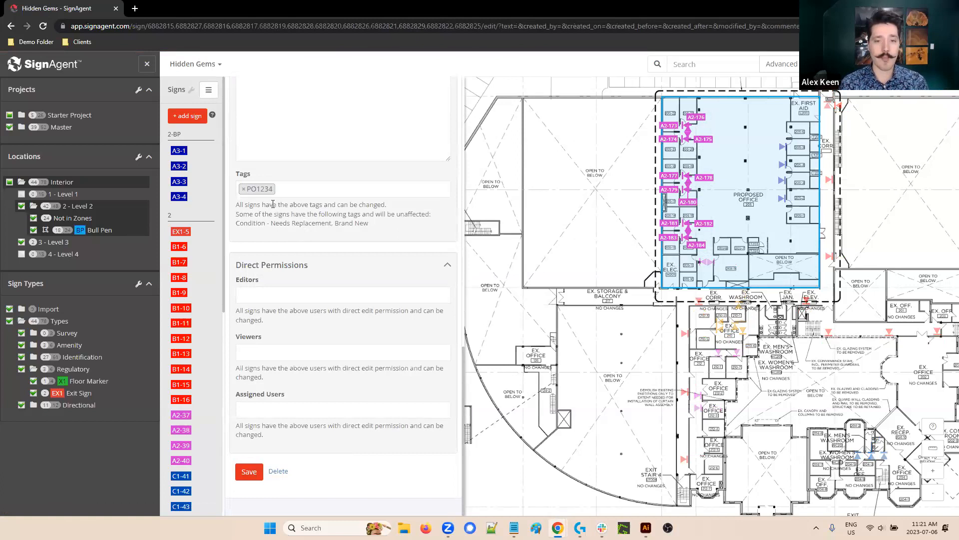
click(307, 188)
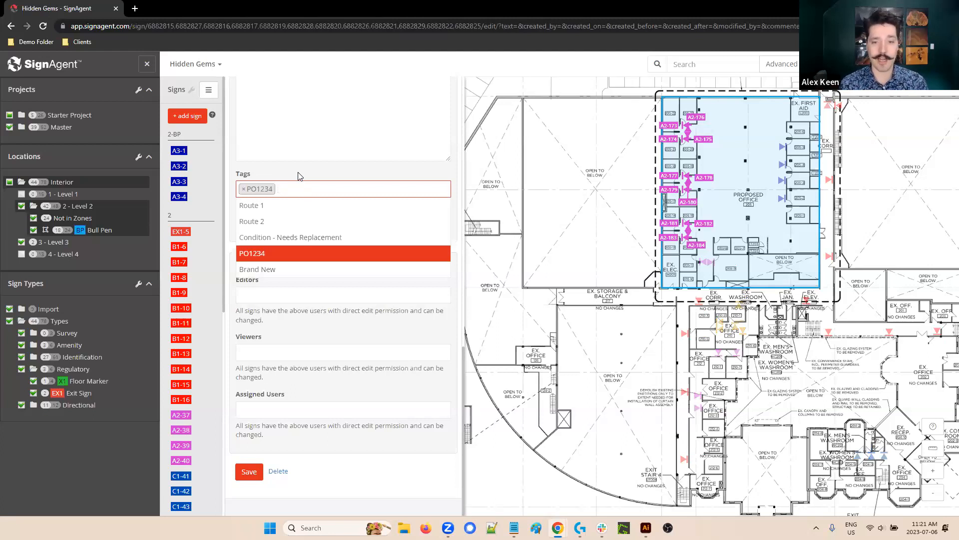
click(298, 176)
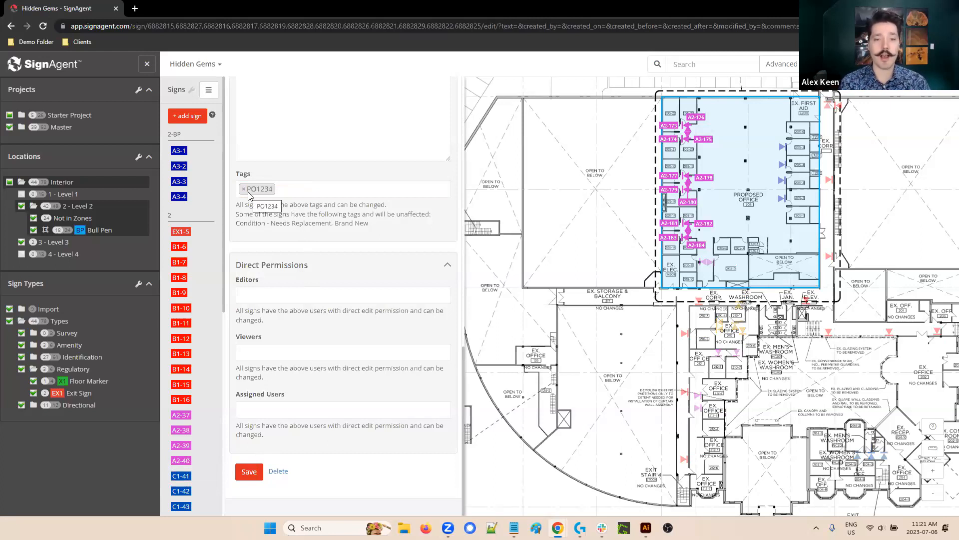
click(612, 242)
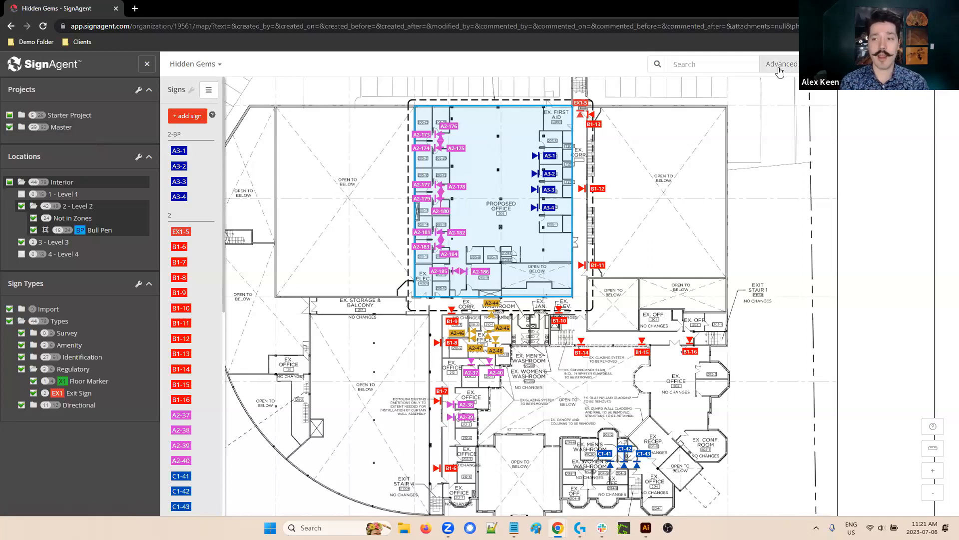
Filter the signs by the purchase-order tag using advanced search, review the matches and clear the filter
click(783, 69)
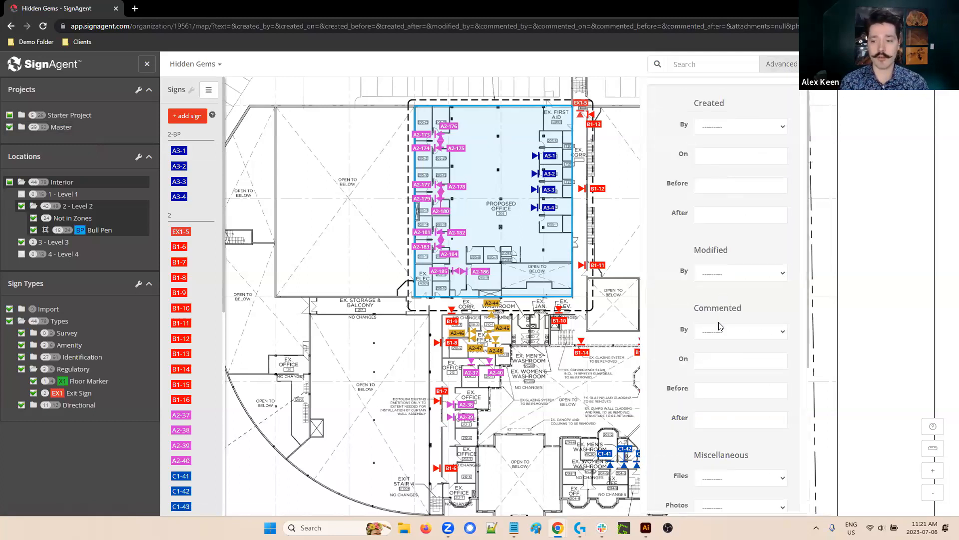
scroll(718, 326, down, 4)
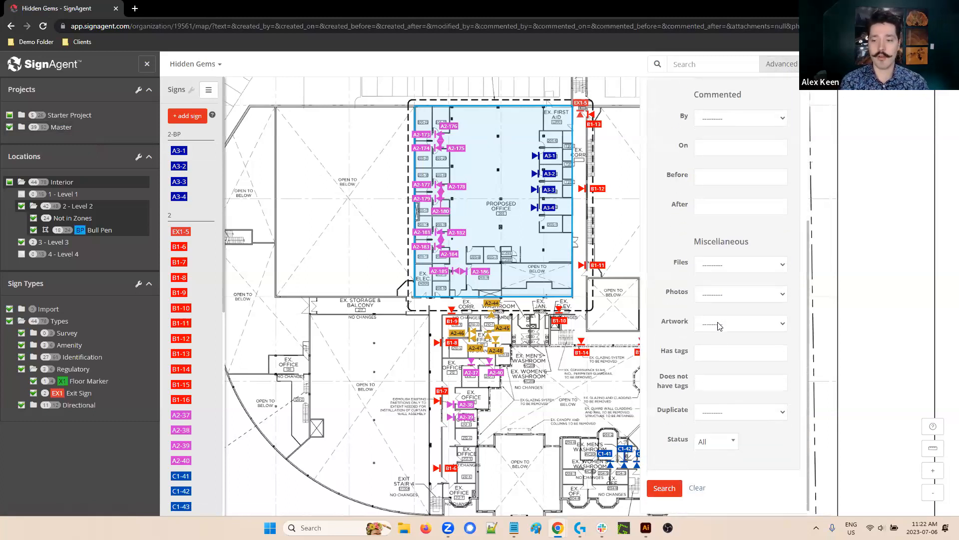
click(710, 353)
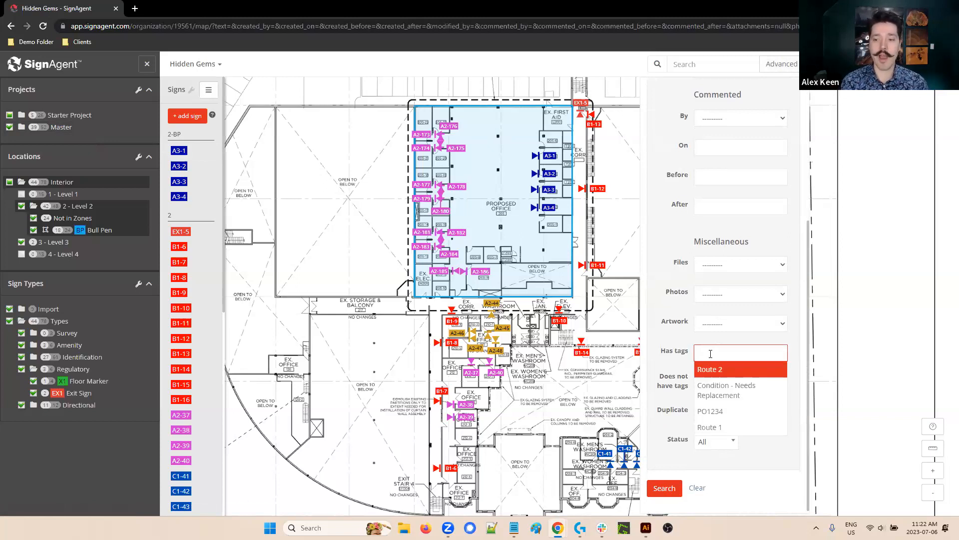
click(710, 411)
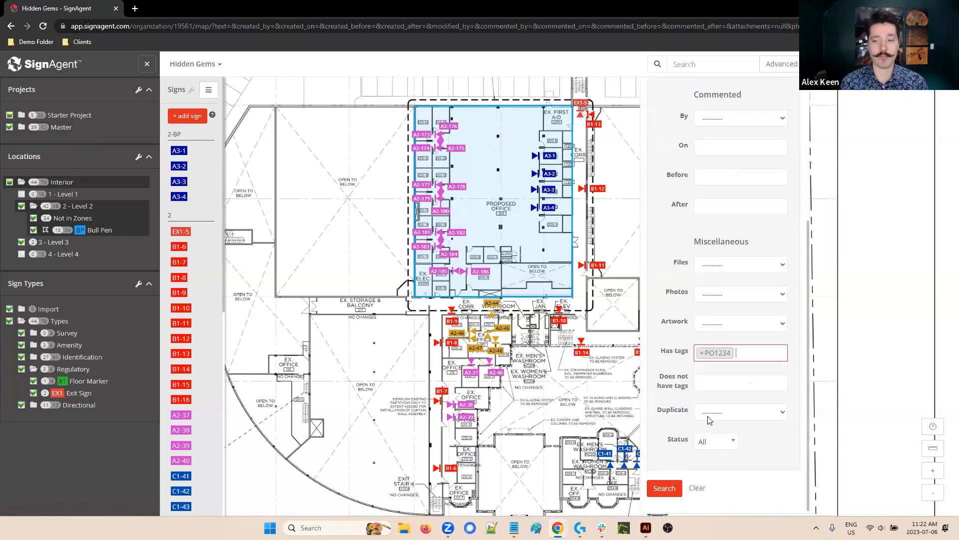
click(665, 488)
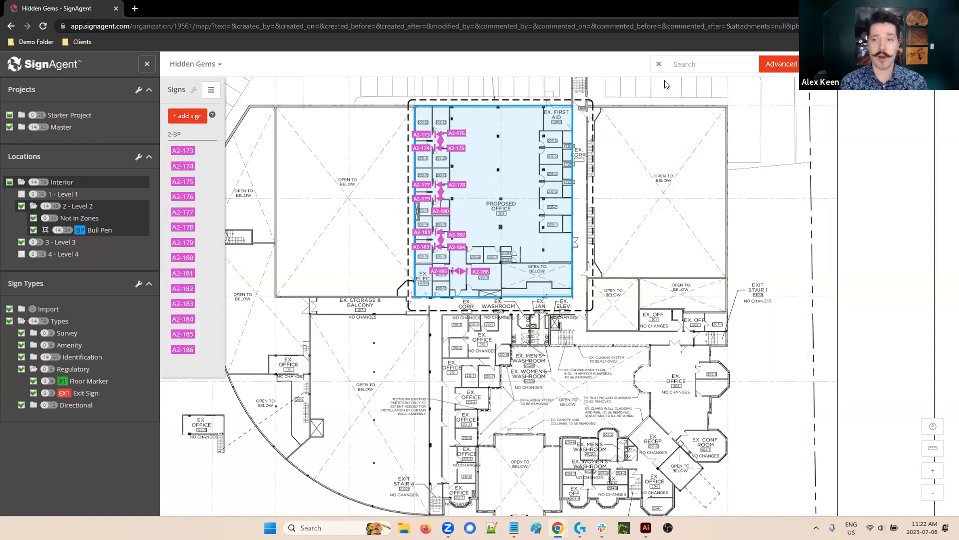
click(659, 65)
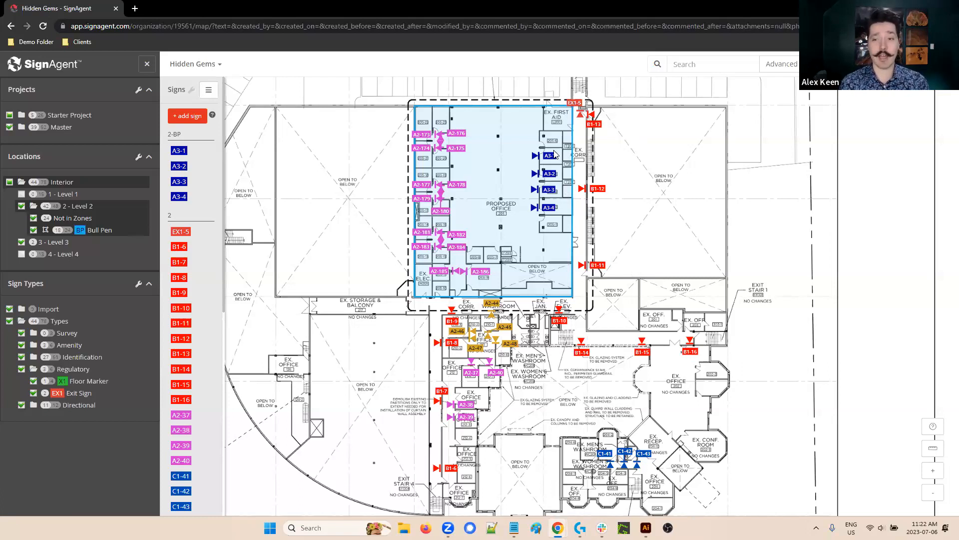
Filter the signs to those that have the Condition - Needs Replacement tag
click(778, 64)
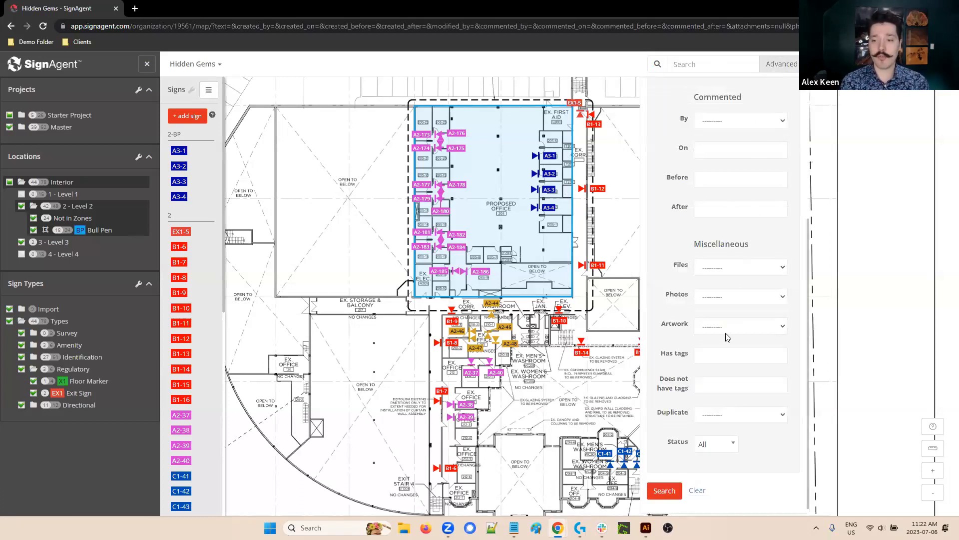
click(718, 350)
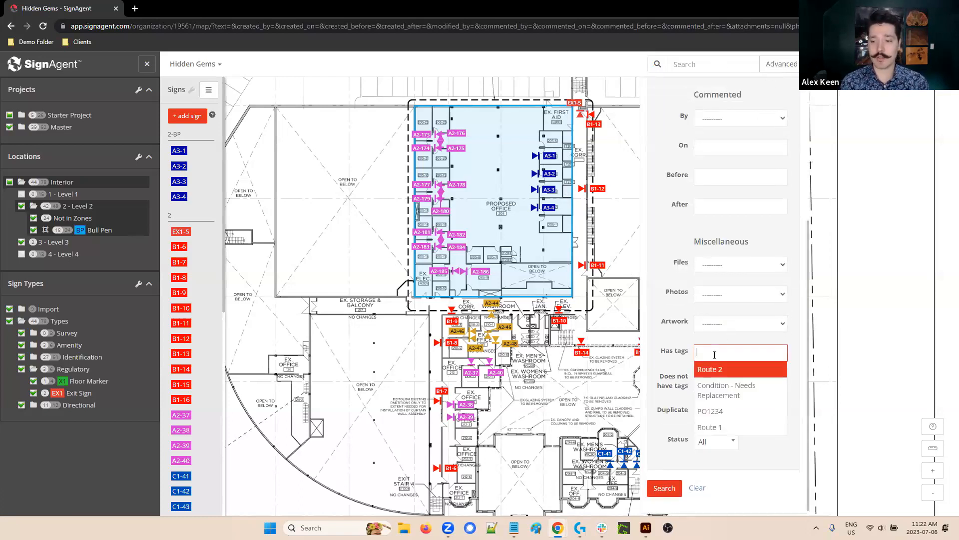
click(713, 394)
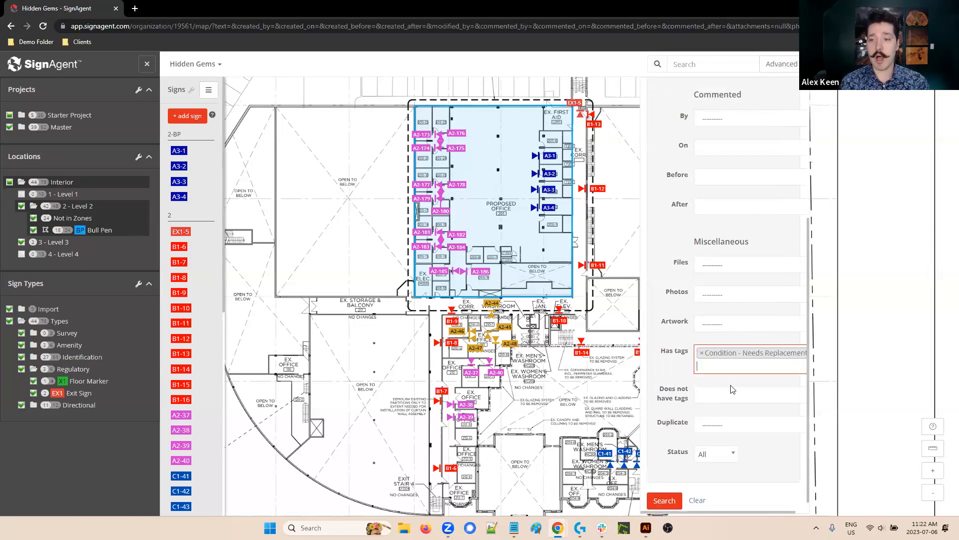
click(663, 500)
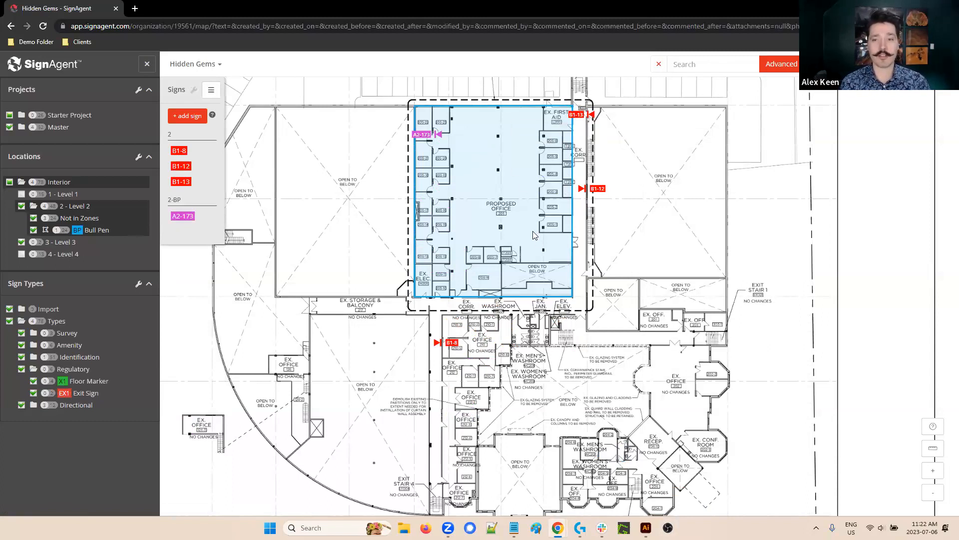
Open sign B1-13 to check its tags, view the attached photo at full size, and close the sign
click(592, 116)
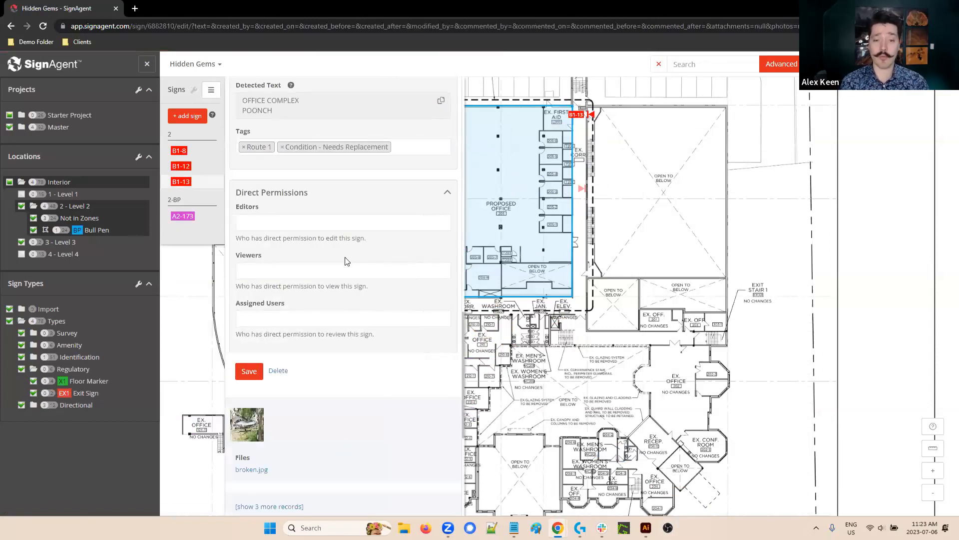
scroll(314, 303, down, 2)
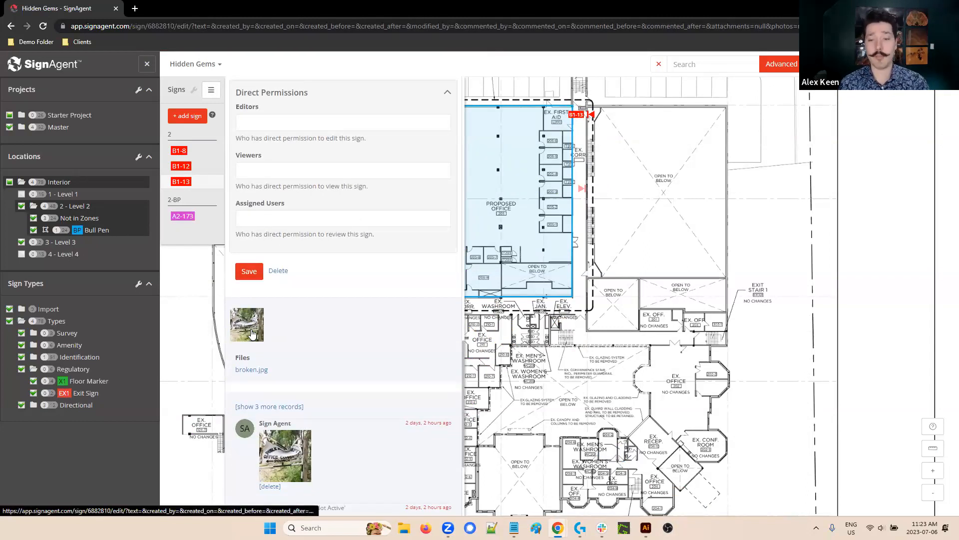
click(252, 332)
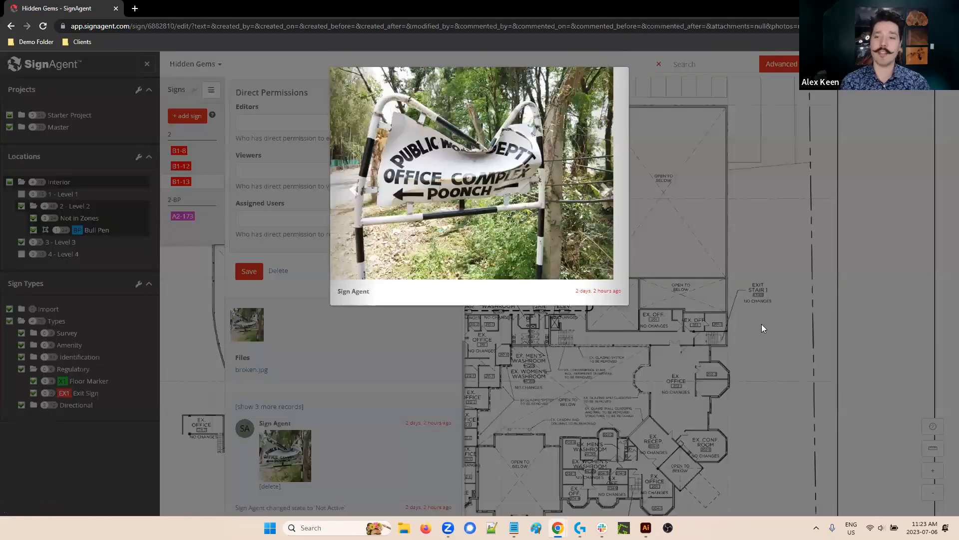
click(706, 218)
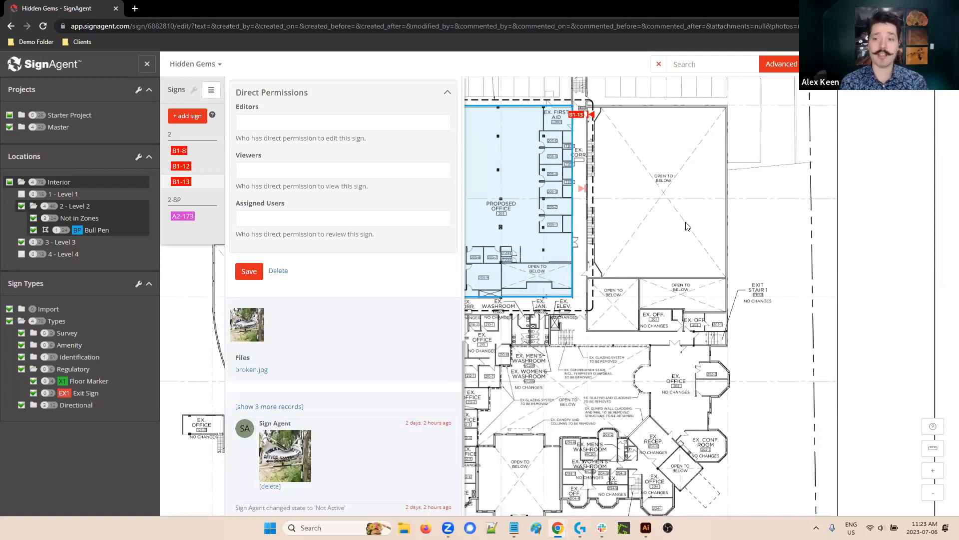
click(688, 226)
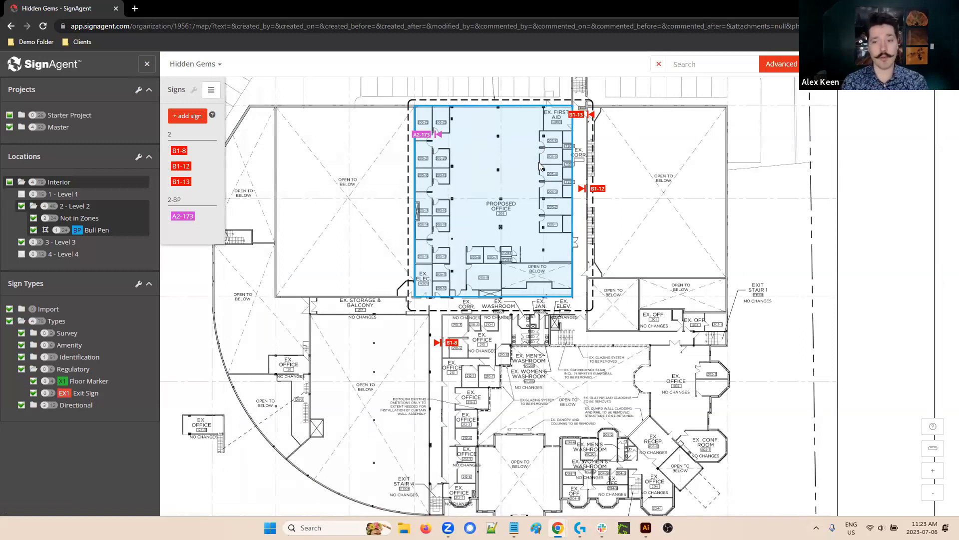
Clear the tag filter and reopen the advanced search options to review the tag criteria
click(658, 65)
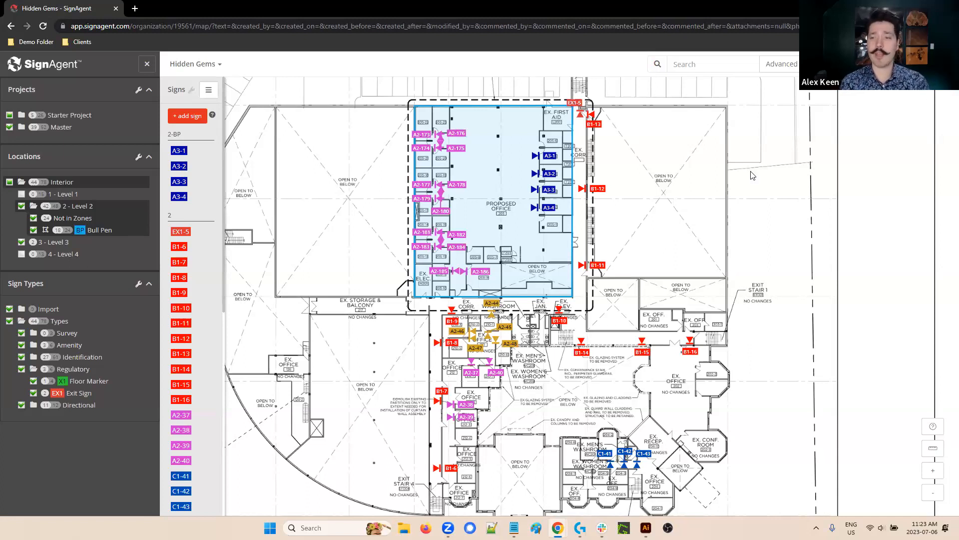
click(777, 71)
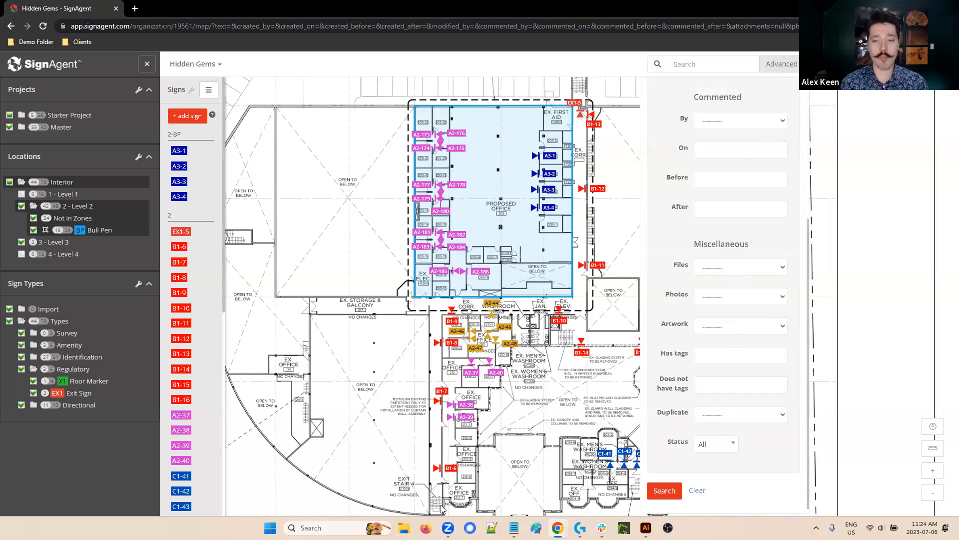
mouse_move(571, 107)
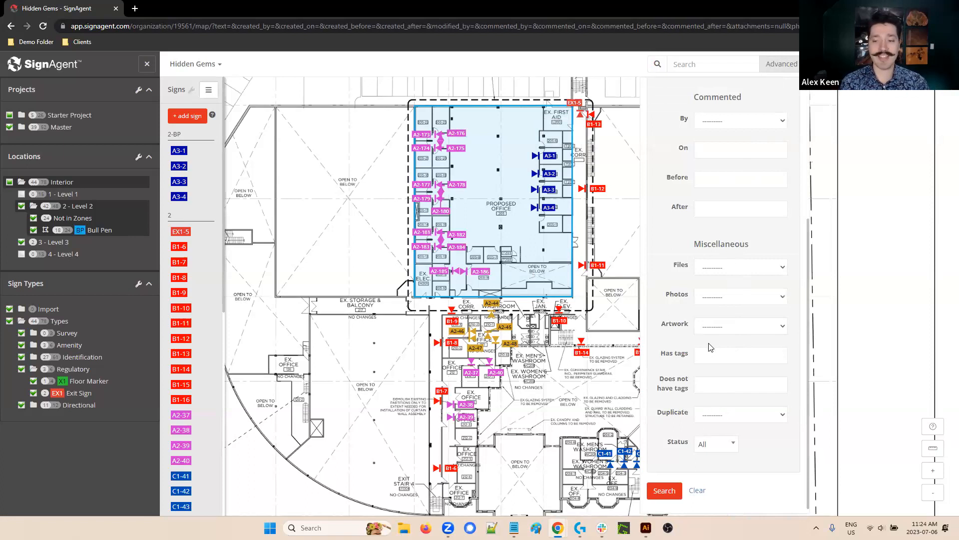
Filter the signs to those that have the Route 1 tag using advanced search, and clear the filter after review
click(712, 355)
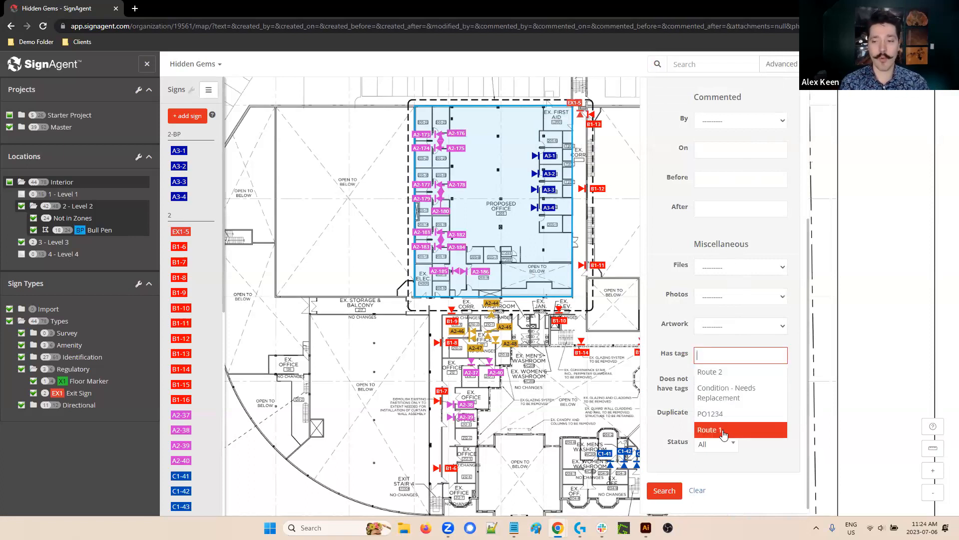
click(724, 430)
click(666, 491)
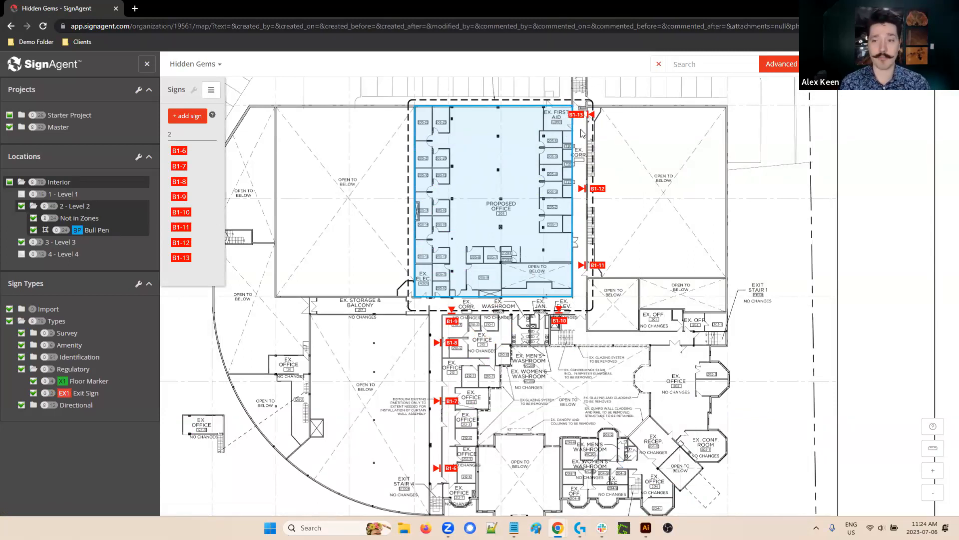
click(656, 66)
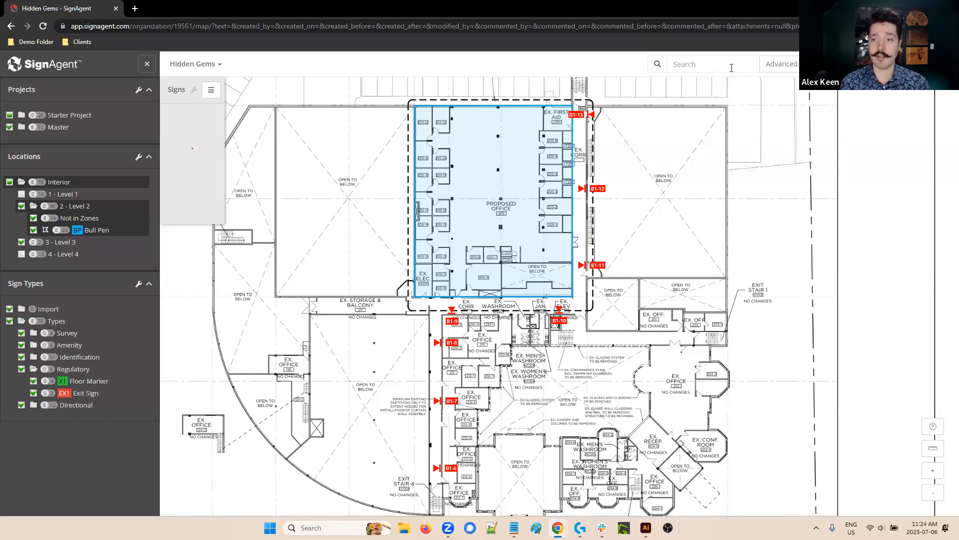
Filter the signs to those that have the Route 2 tag using advanced search, and clear the filter after review
click(771, 70)
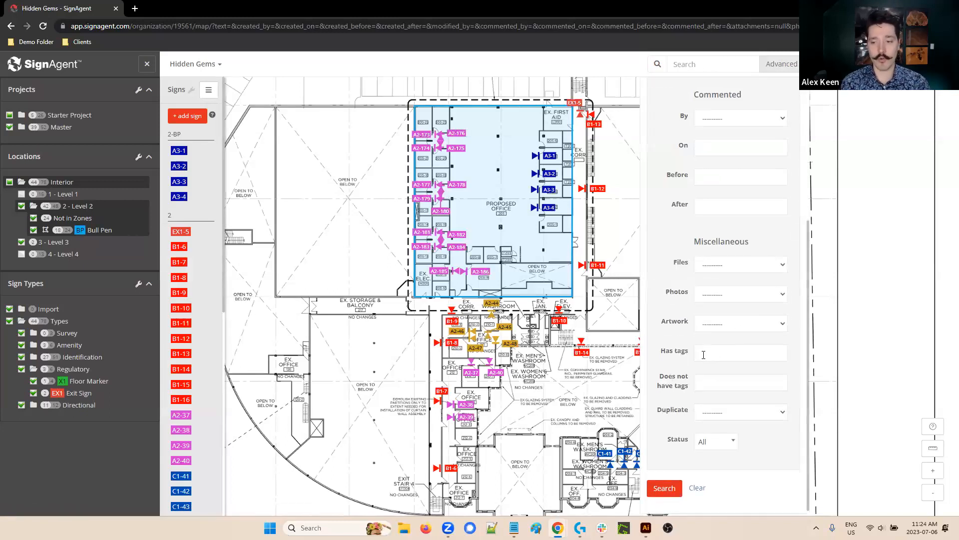
click(703, 355)
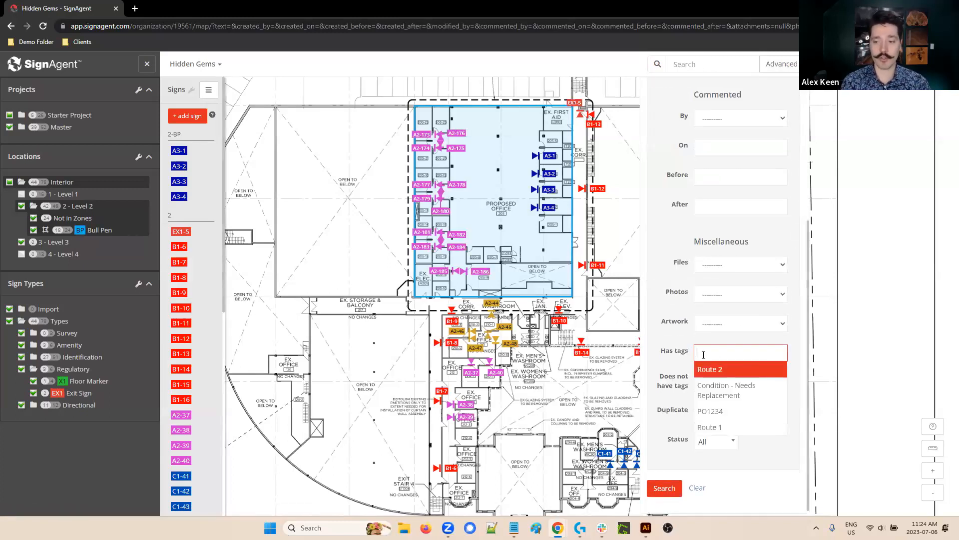
click(711, 428)
click(703, 353)
click(702, 352)
click(710, 357)
click(707, 369)
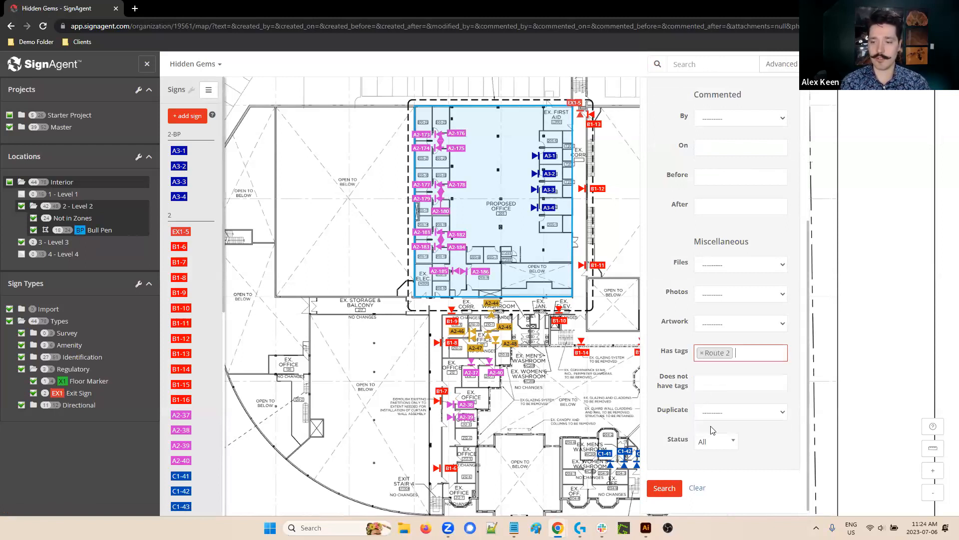
click(667, 490)
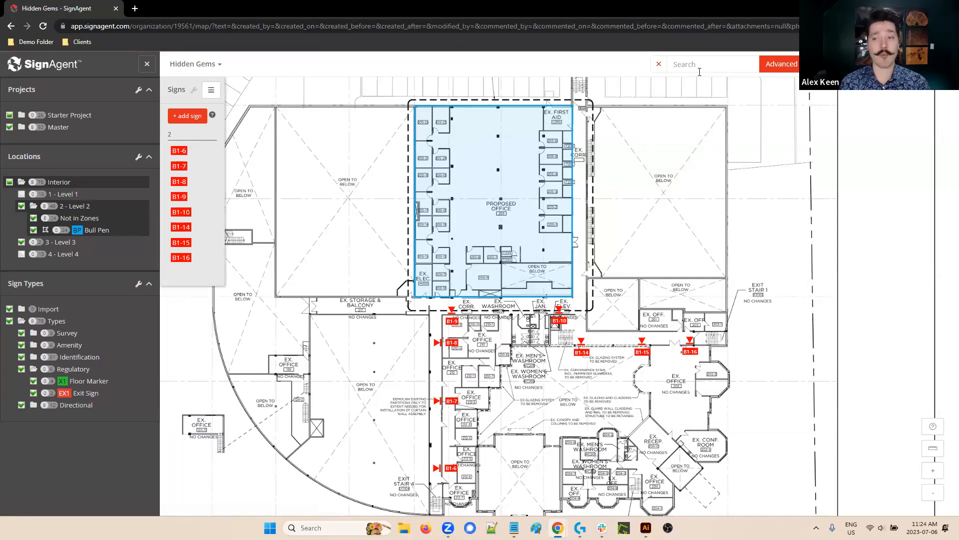
click(659, 64)
Filter the signs to those that have both the Route 2 and Route 1 tags, then clear the filter
click(772, 65)
click(720, 351)
click(720, 370)
click(739, 352)
click(719, 427)
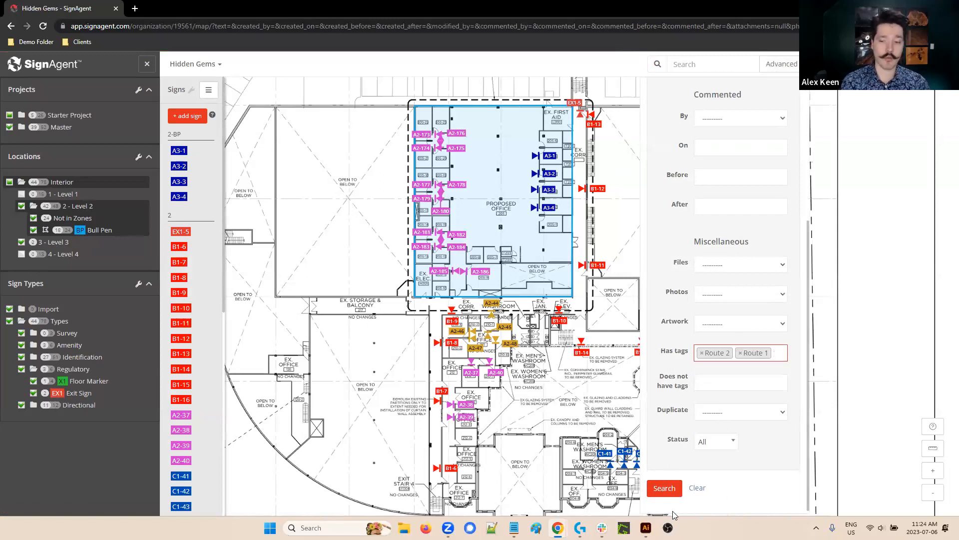
click(667, 489)
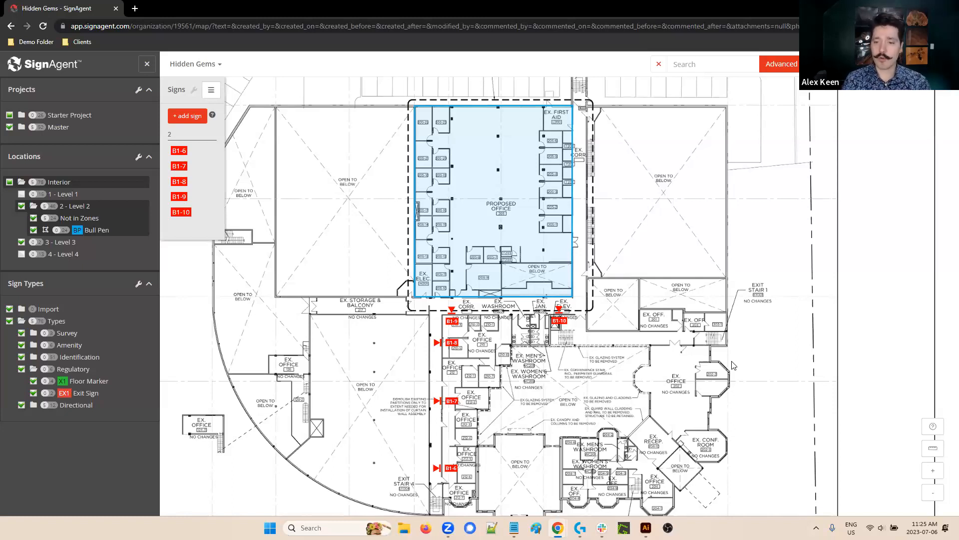
click(659, 65)
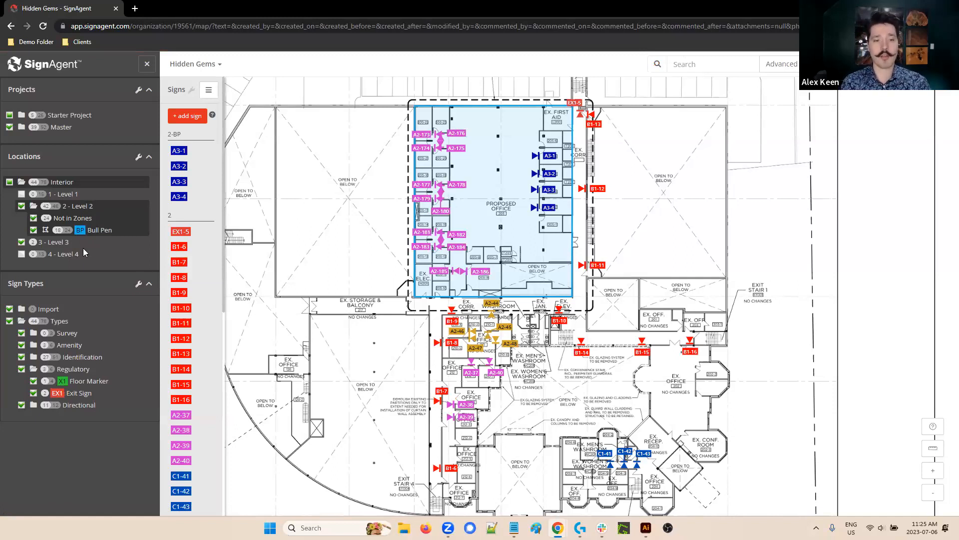
Open the Level 3 location for editing and review its available metric and imperial plan scales
right_click(57, 248)
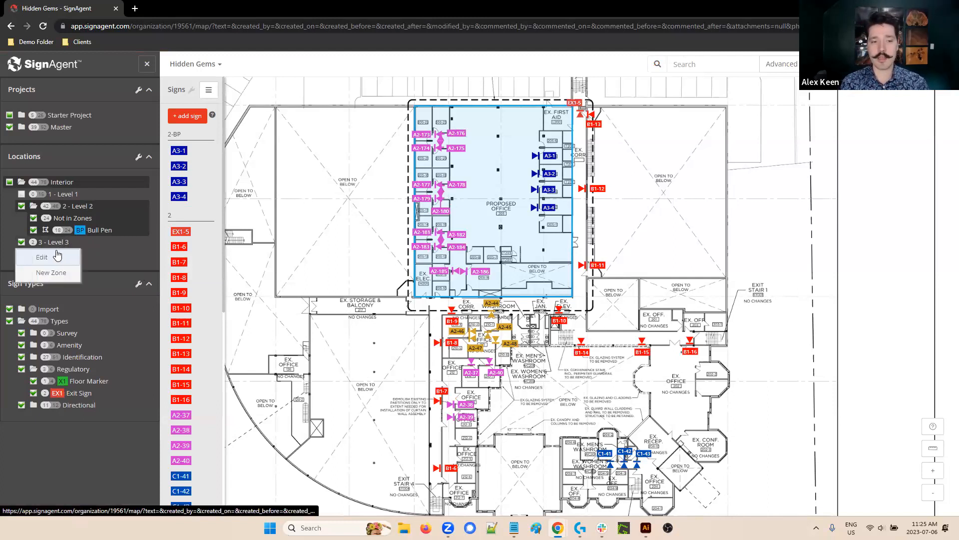
click(56, 258)
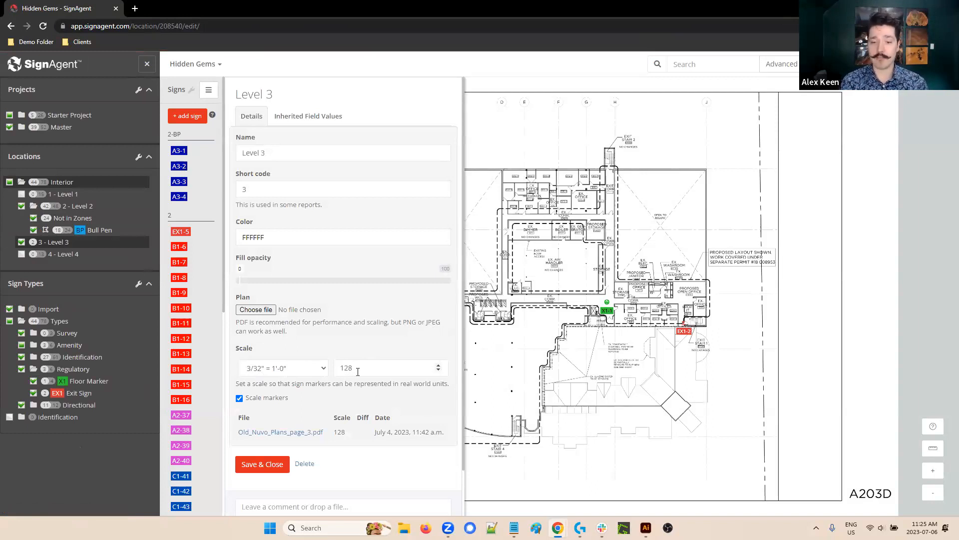
click(319, 372)
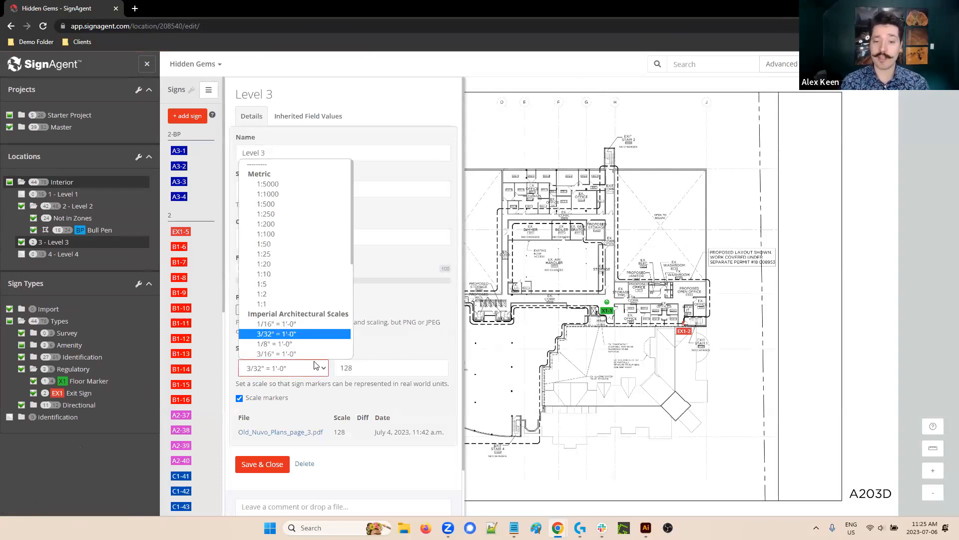
scroll(306, 246, down, 2)
scroll(305, 300, up, 2)
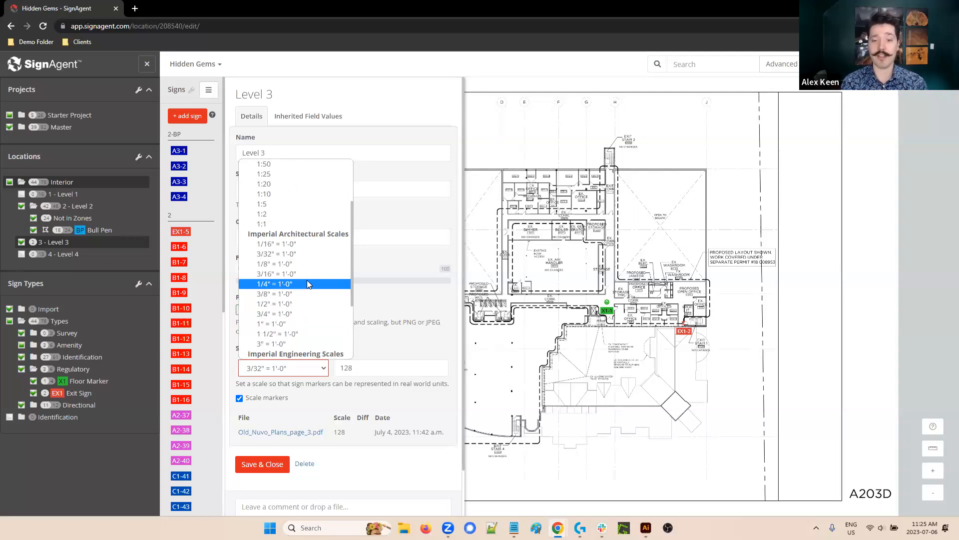
click(369, 362)
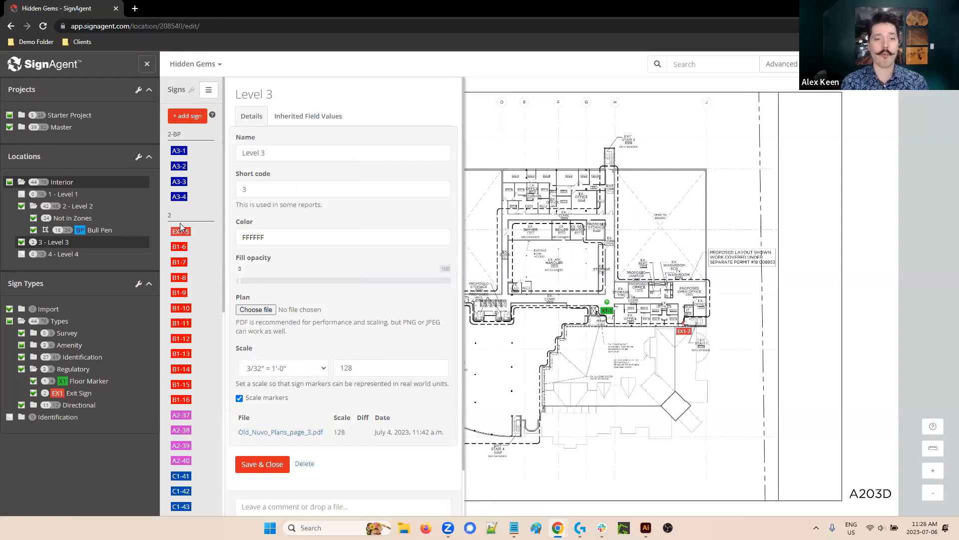
Show the Bull Pen zone on the Level 2 plan and compare how its sign markers appear at different zoom levels
click(97, 232)
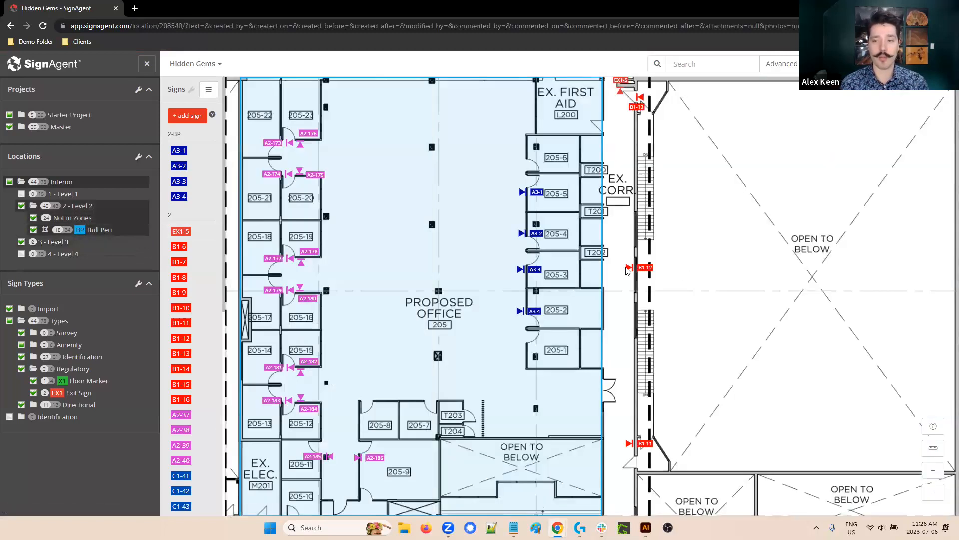
mouse_move(628, 270)
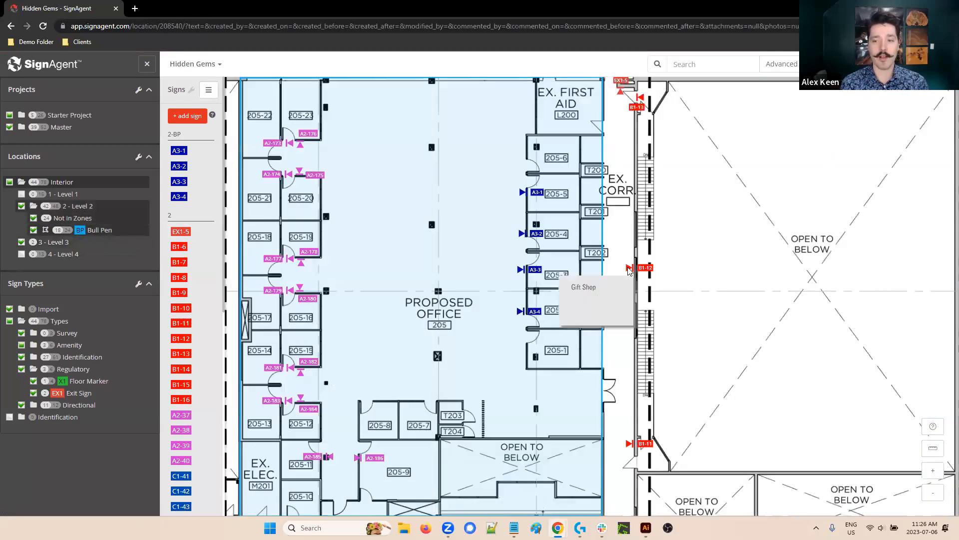
scroll(628, 270, down, 2)
scroll(629, 270, down, 3)
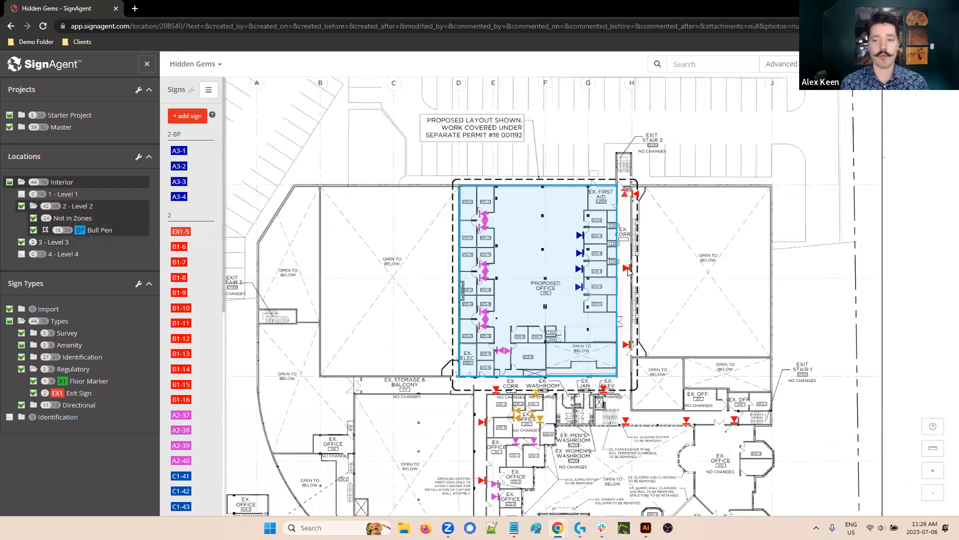
scroll(628, 270, up, 4)
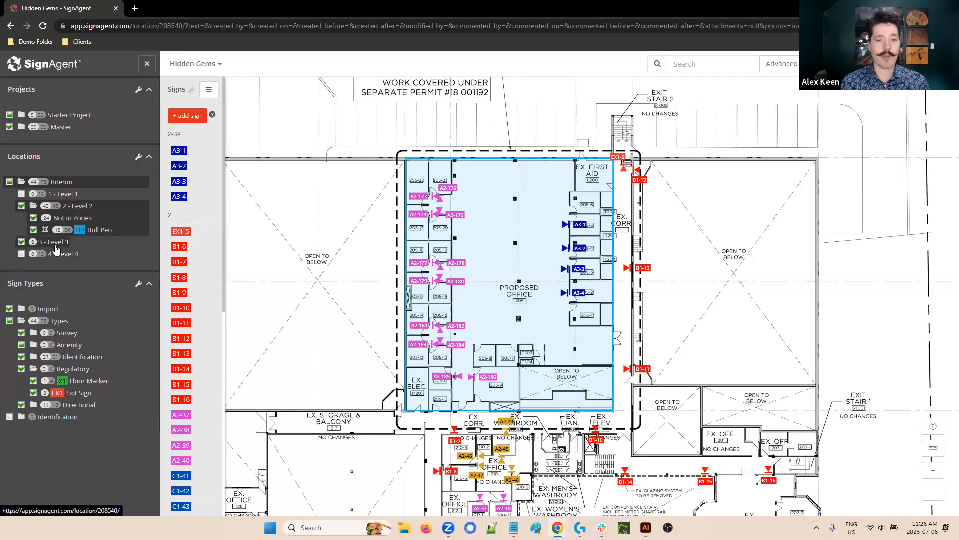
Display the Level 3 plan and inspect the scaled floor marker sign near the elevator up close
click(53, 243)
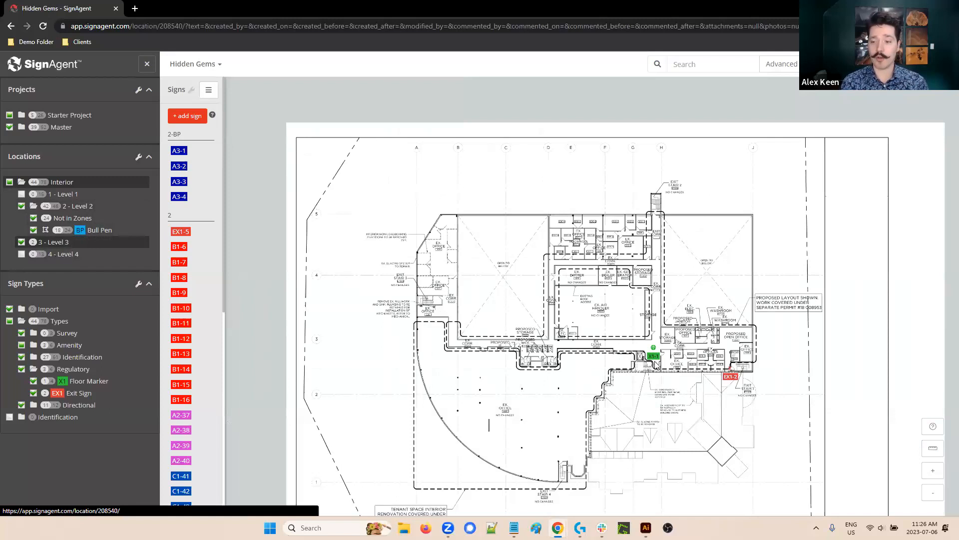
scroll(651, 351, up, 3)
scroll(652, 348, up, 5)
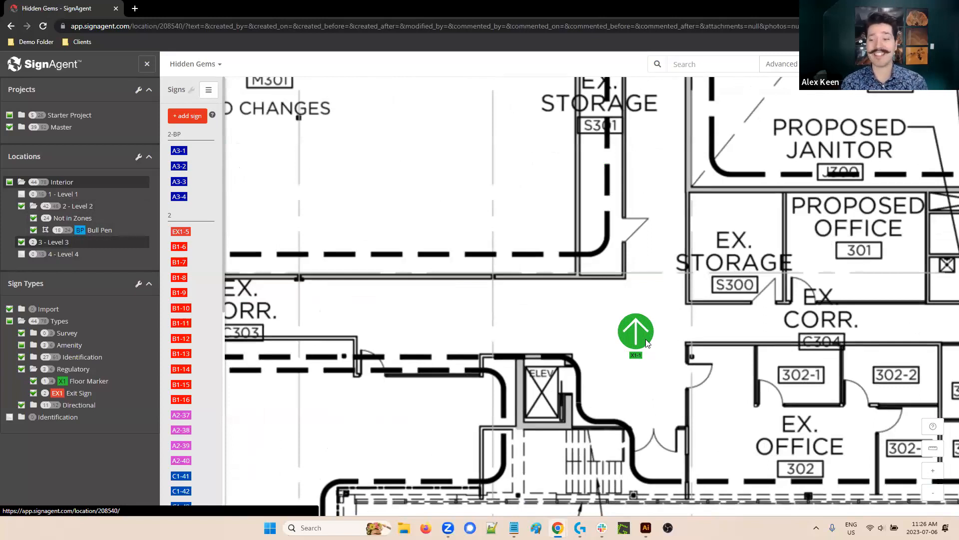
Open the Floor Marker sign type for editing and review its marker and scaled marker settings, including the dimensions
click(93, 382)
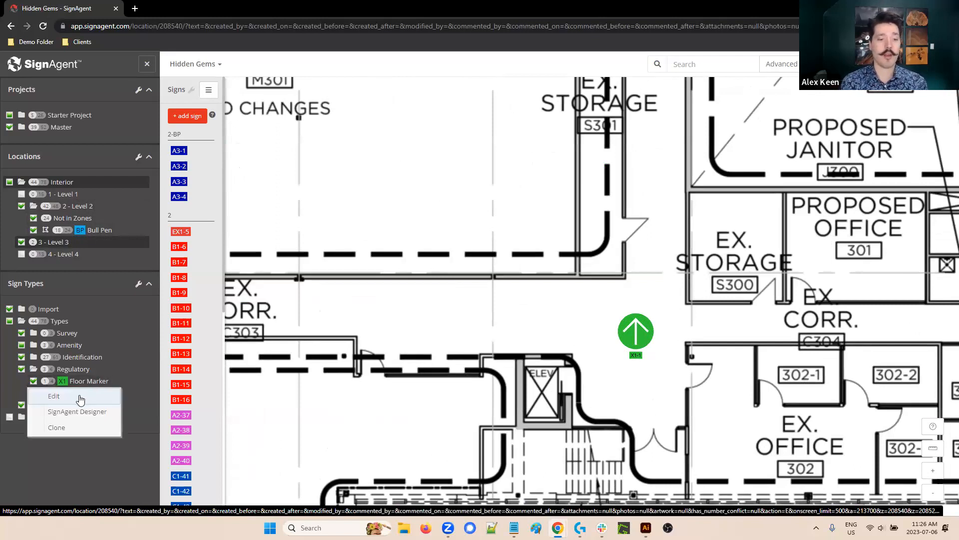
click(80, 398)
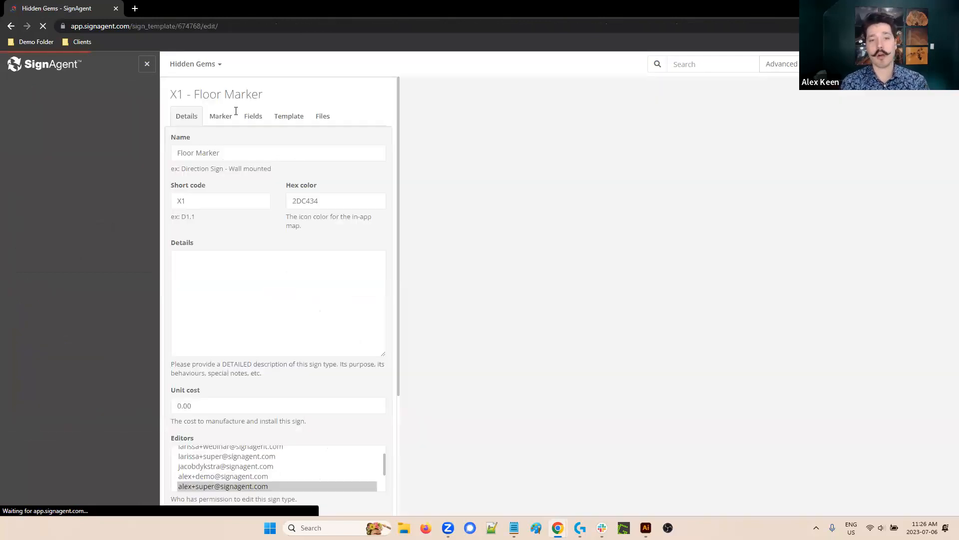
click(222, 119)
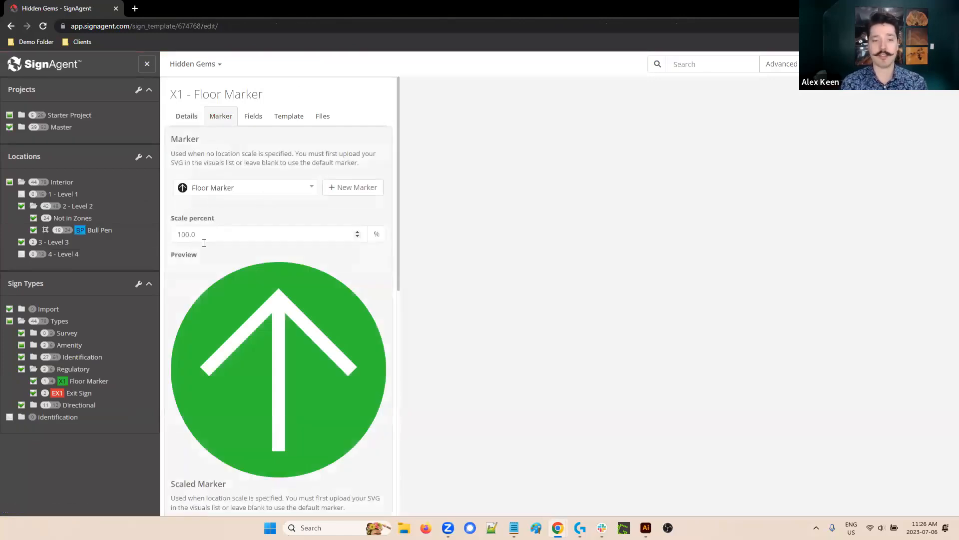
scroll(204, 243, down, 4)
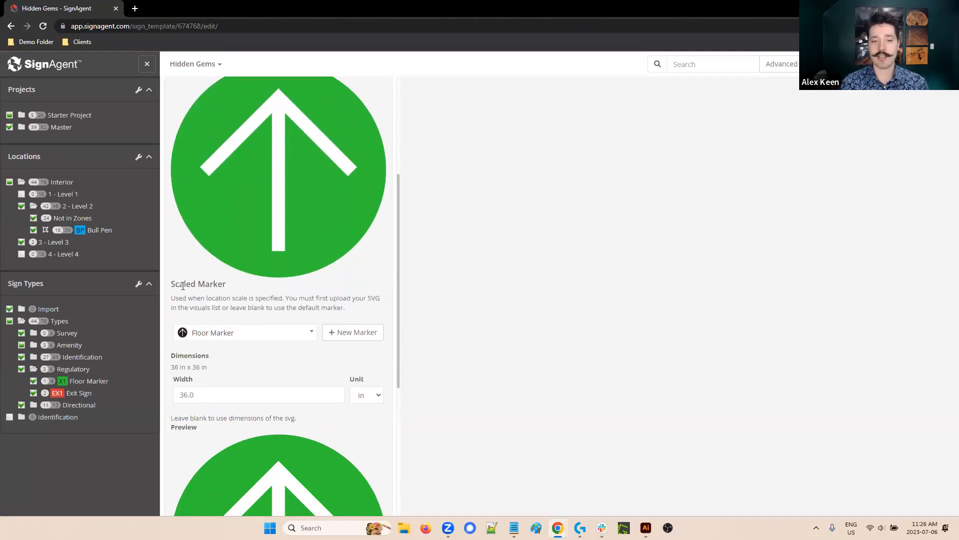
scroll(208, 289, down, 2)
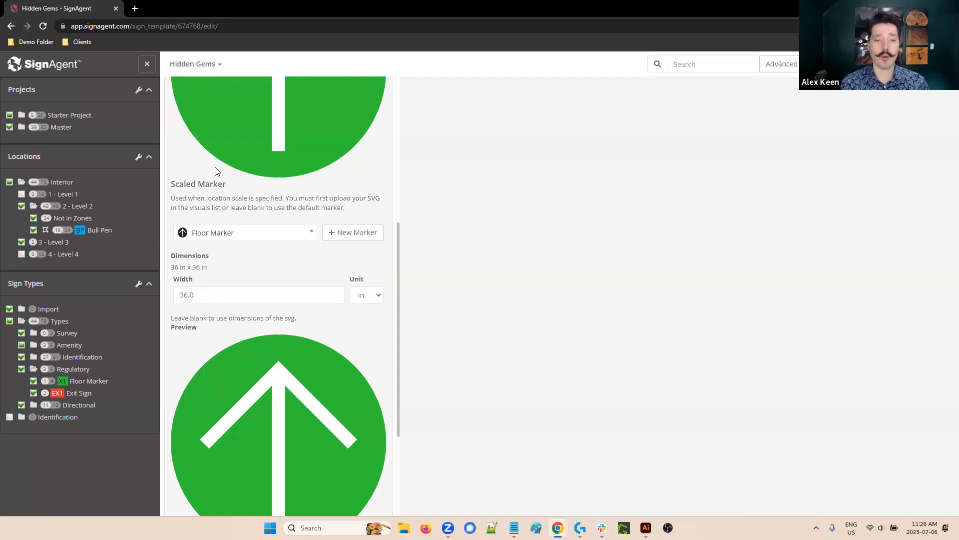
Return to the Hidden Gems map and display the Level 2 plan
click(186, 65)
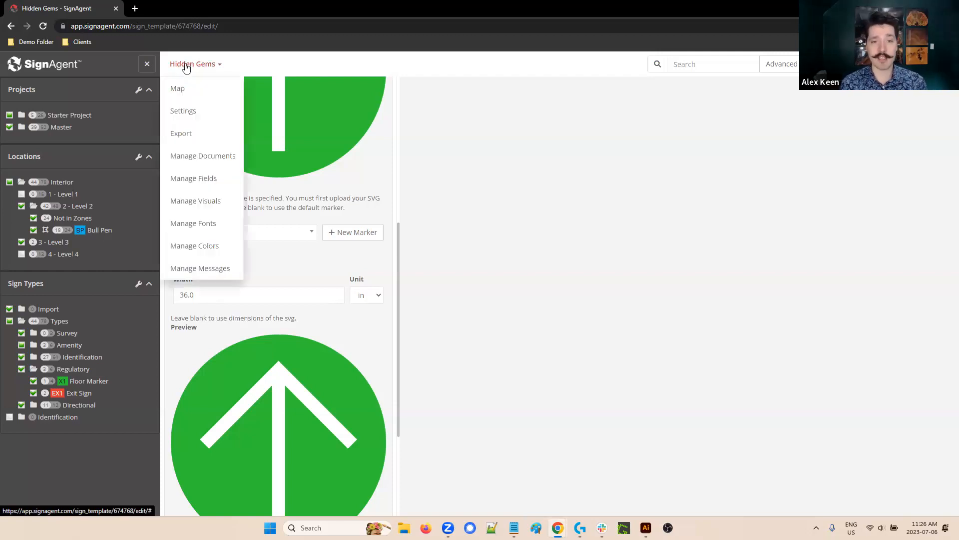
click(186, 90)
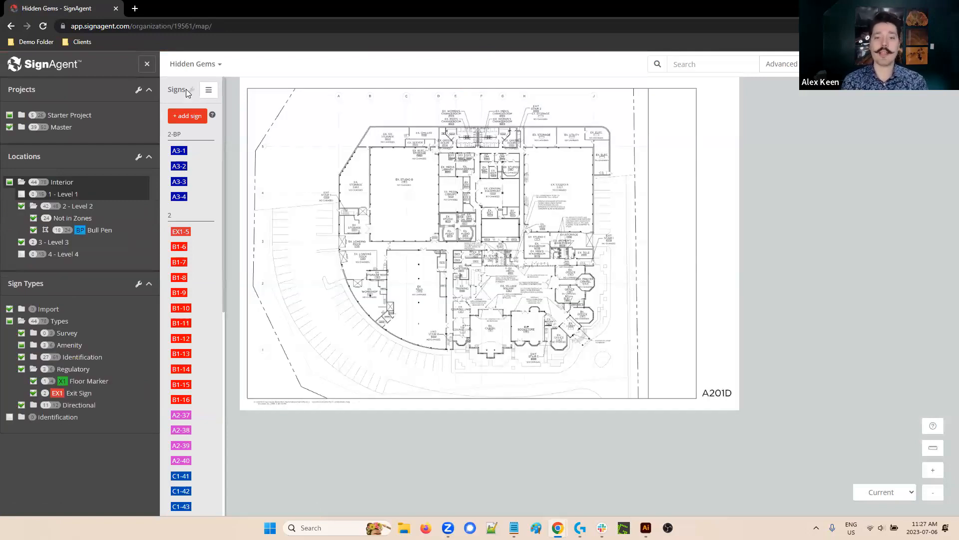
click(81, 209)
click(80, 209)
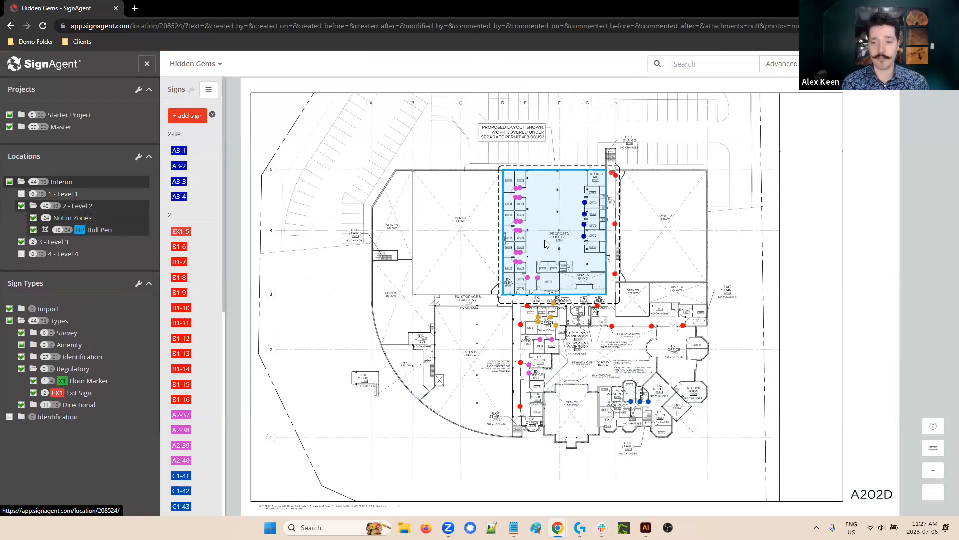
Select the four A3 room number signs in the Bull Pen zone together and renumber them sequentially using {101}
scroll(546, 243, up, 3)
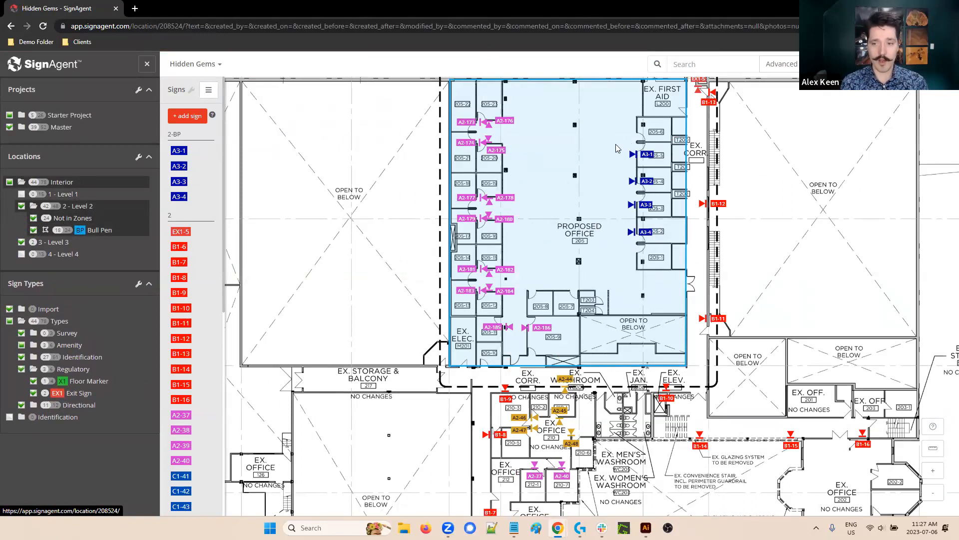
key(alt+Left)
drag(616, 142, 658, 248)
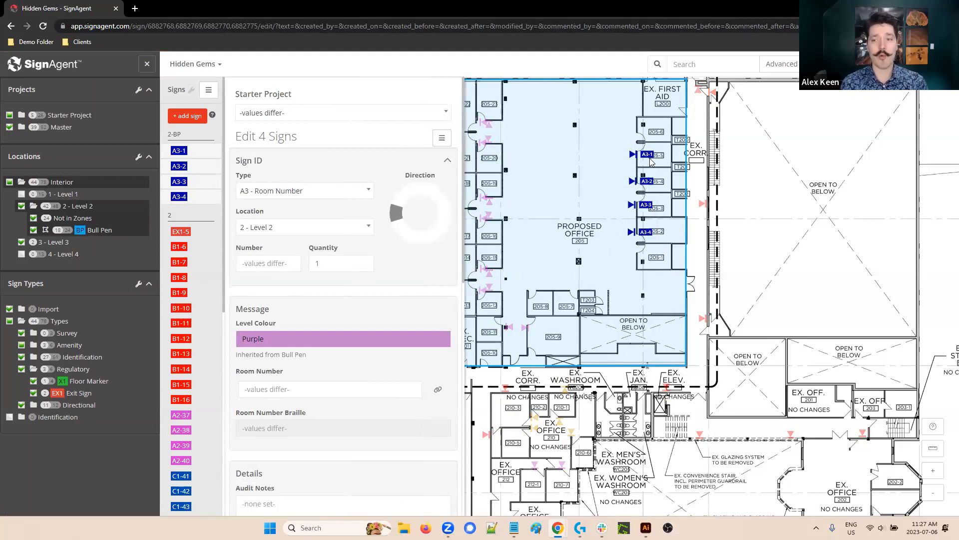
click(243, 263)
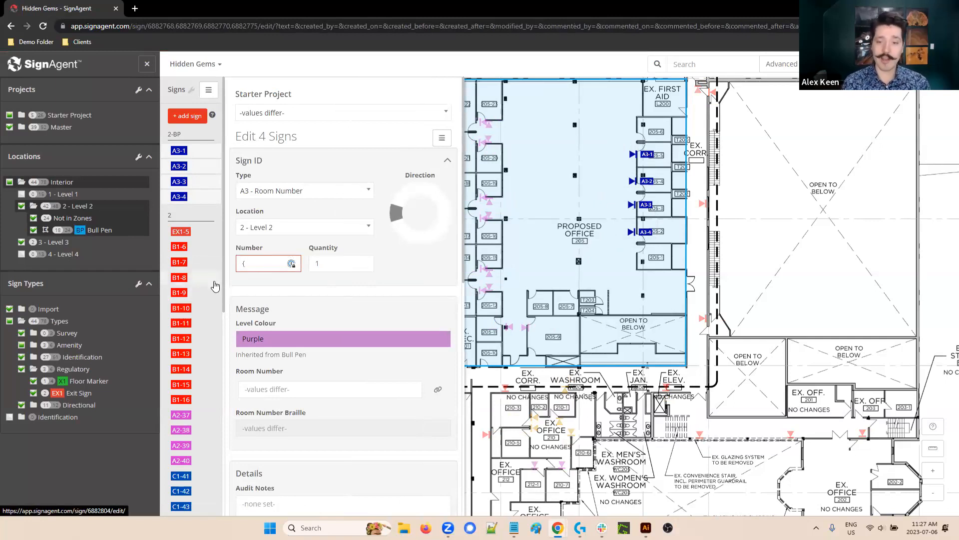
text({101})
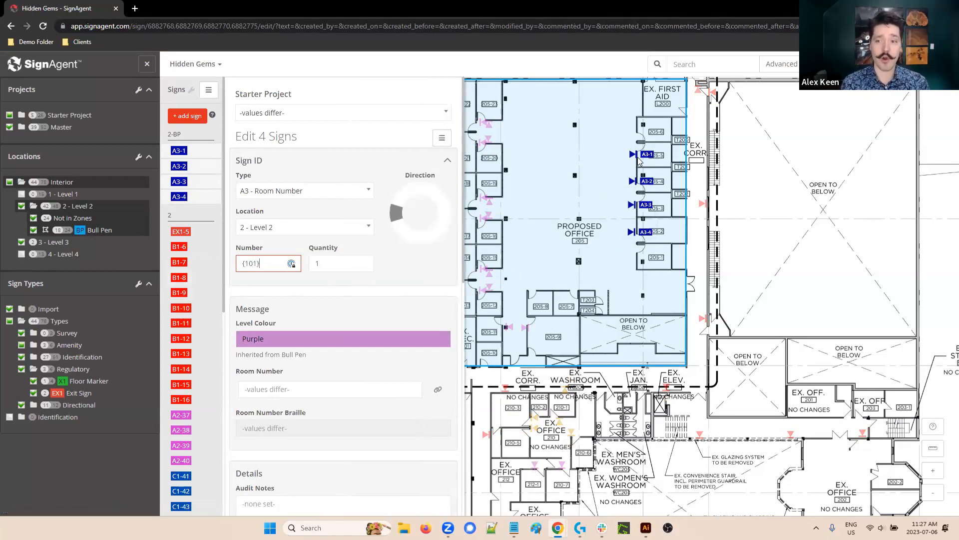
key(Return)
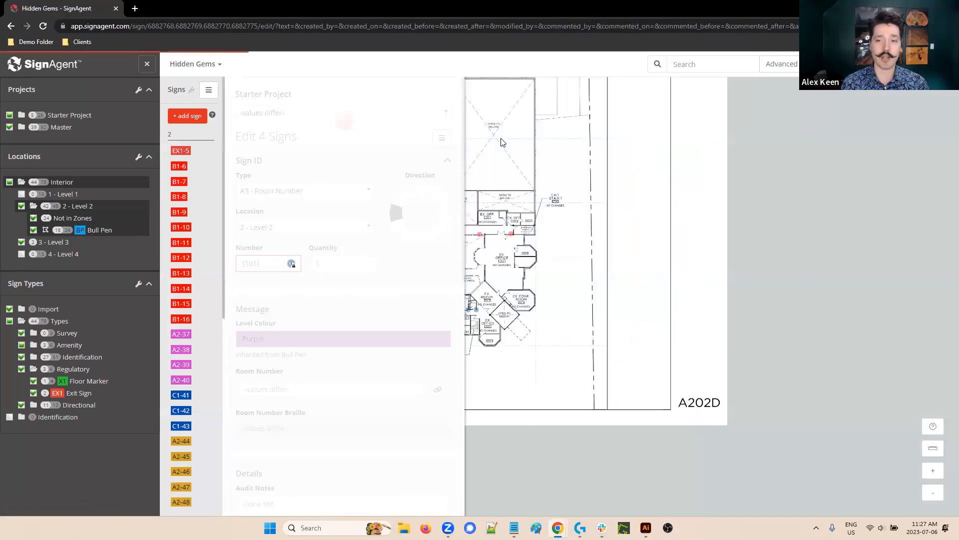
scroll(709, 224, up, 5)
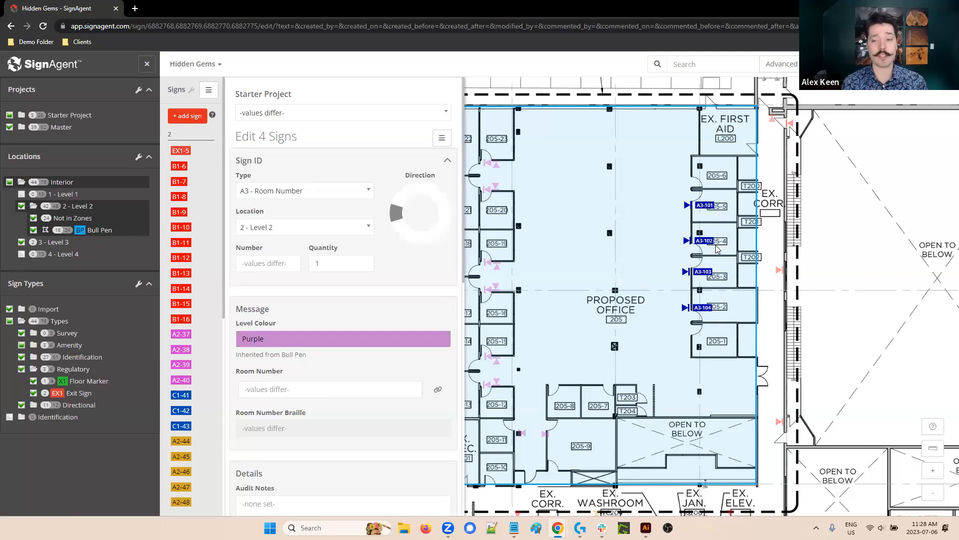
Open the A2-45 room ID sign by office 210 on Level 2 and clear its Room Name Number message
click(600, 370)
drag(599, 371, 618, 153)
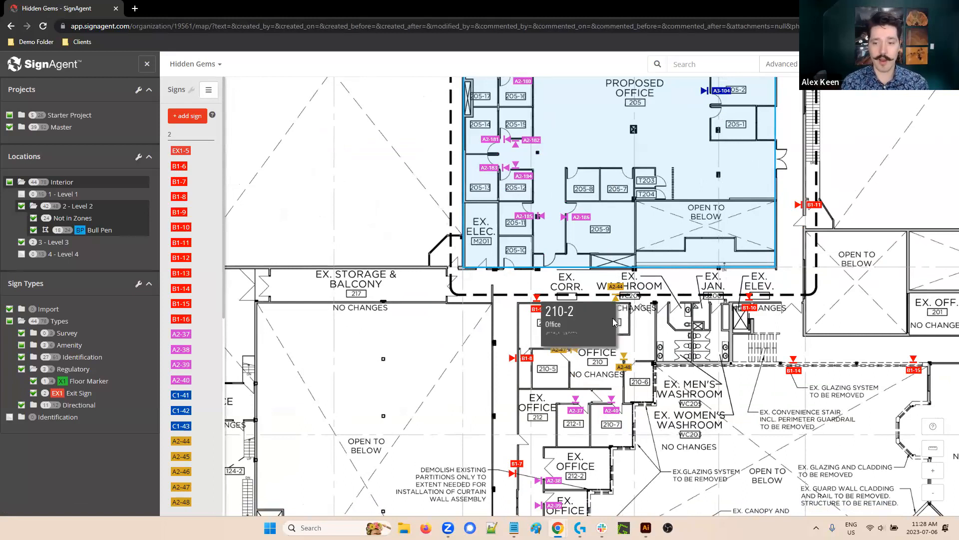
click(609, 345)
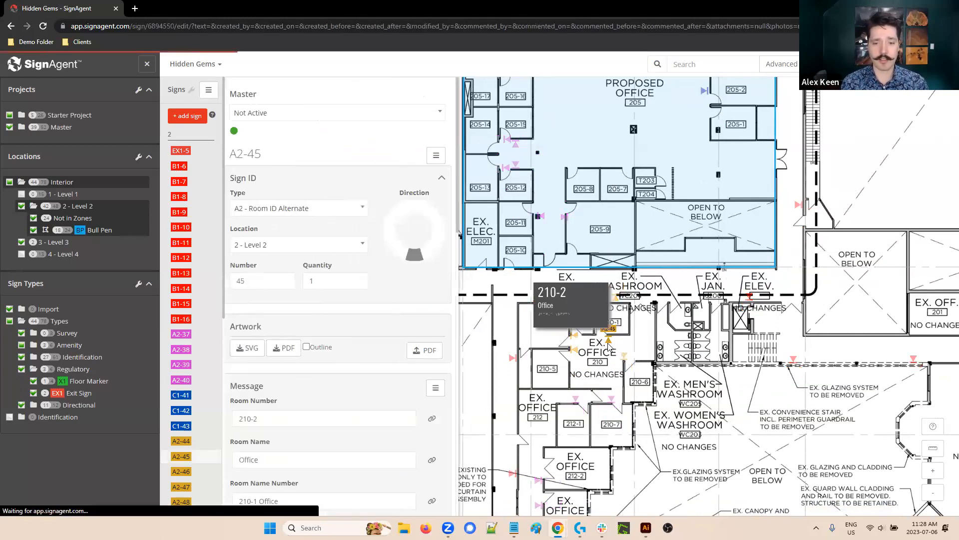
scroll(324, 391, down, 5)
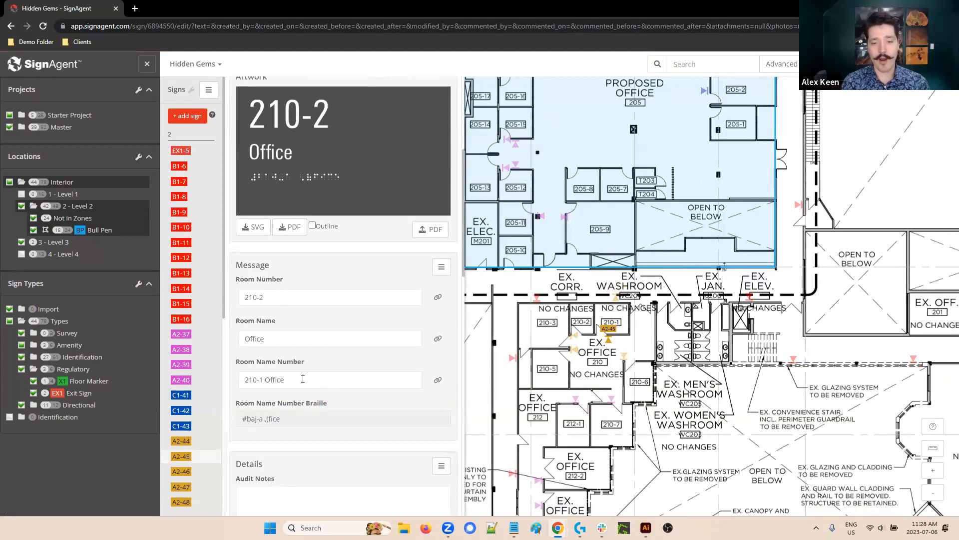
triple_click(303, 379)
key(BackSpace)
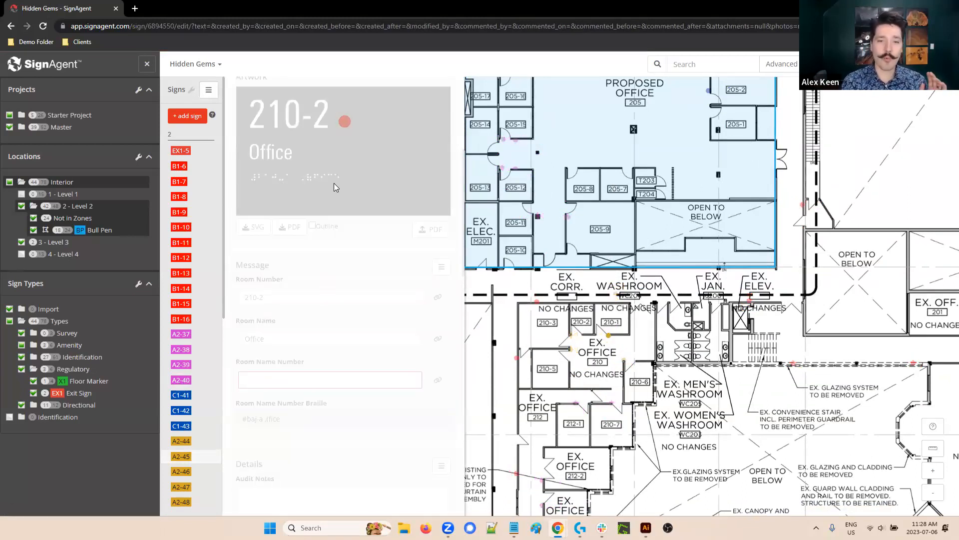
scroll(276, 314, up, 3)
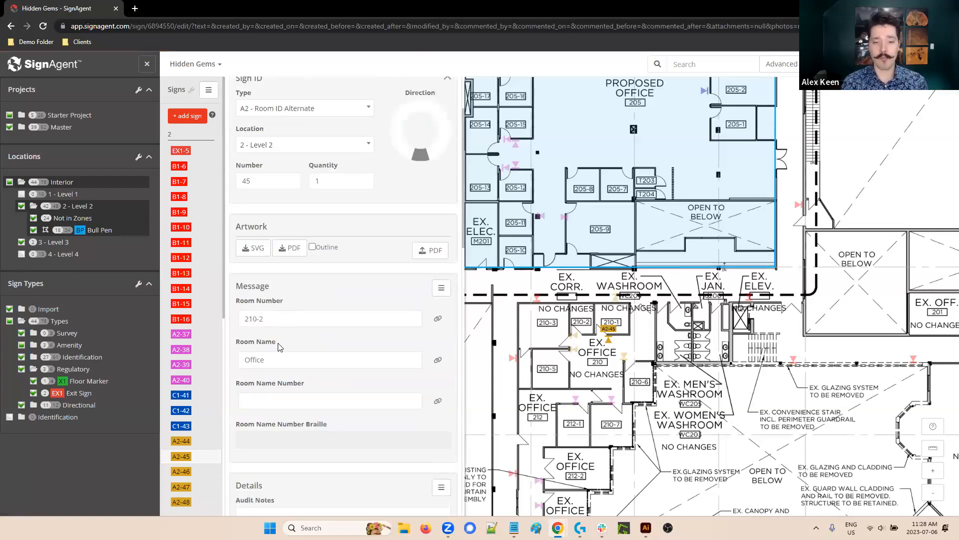
scroll(271, 414, down, 2)
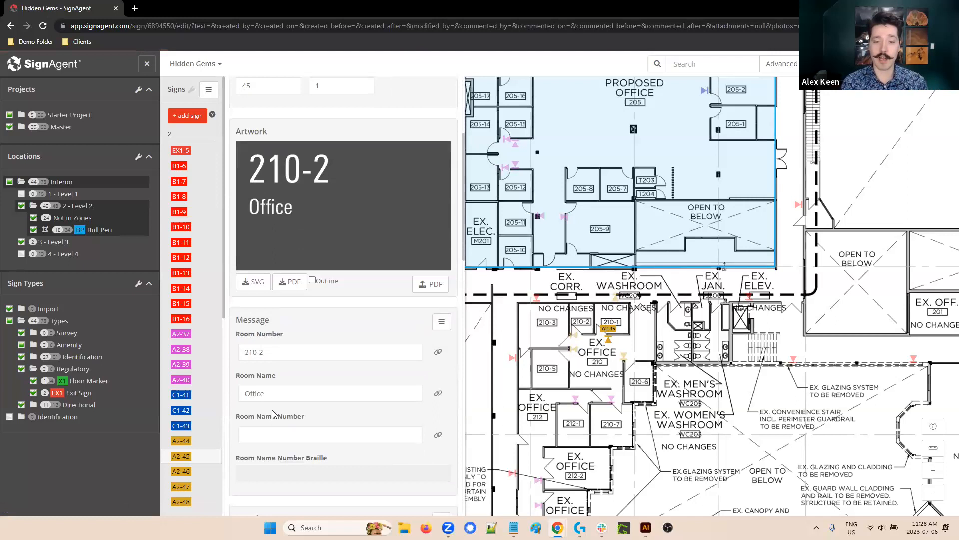
scroll(271, 414, down, 1)
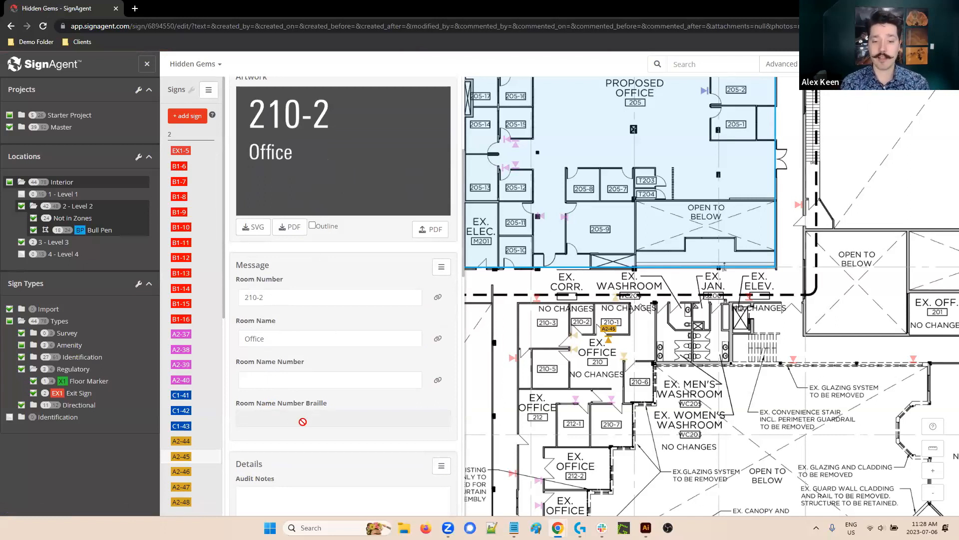
Fill the Room Name Number of sign A2-45 with the field tags {room_number} {room_name}
click(259, 373)
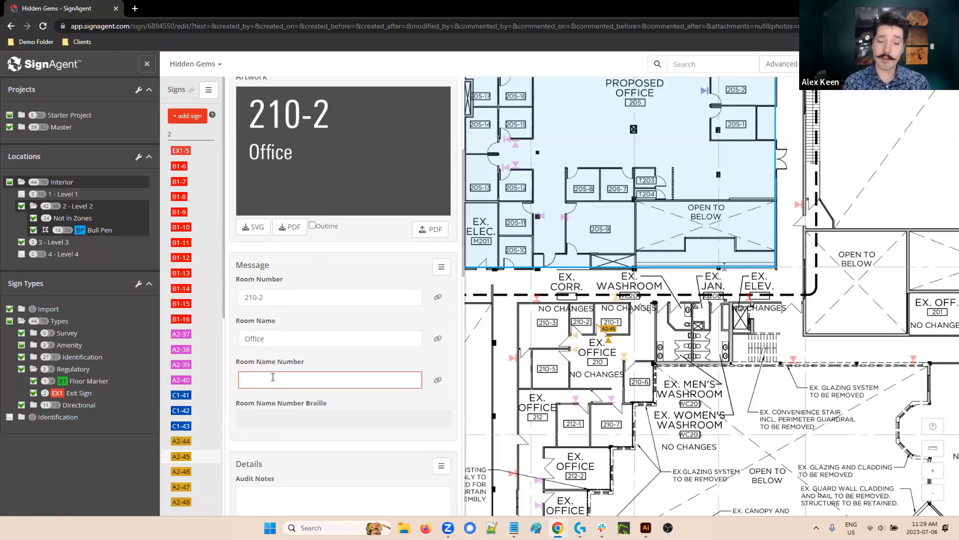
text({)
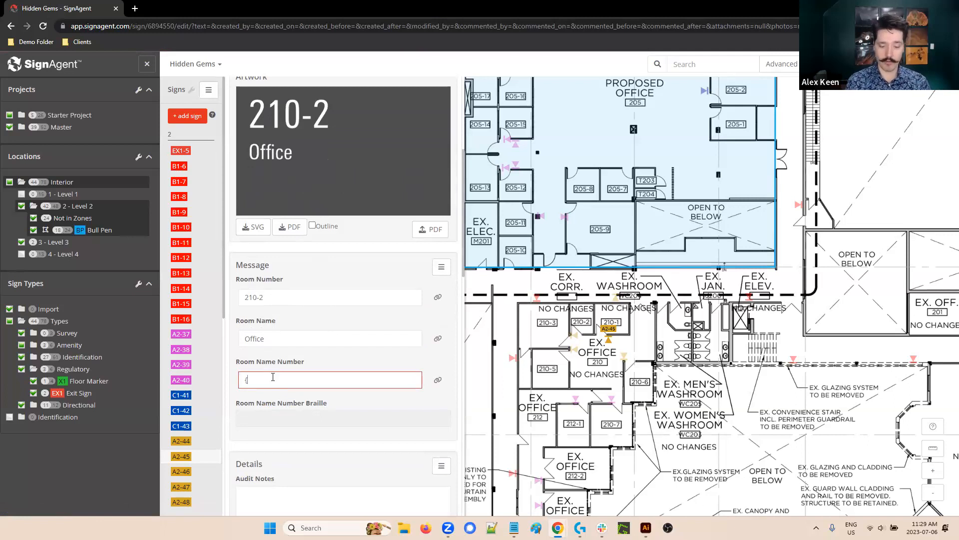
text(room_number)
text(})
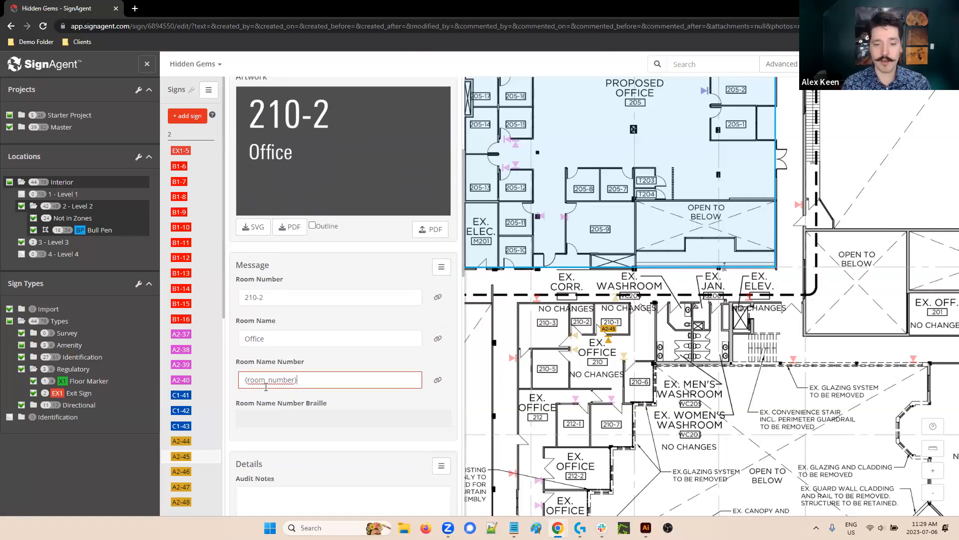
drag(266, 385, 270, 386)
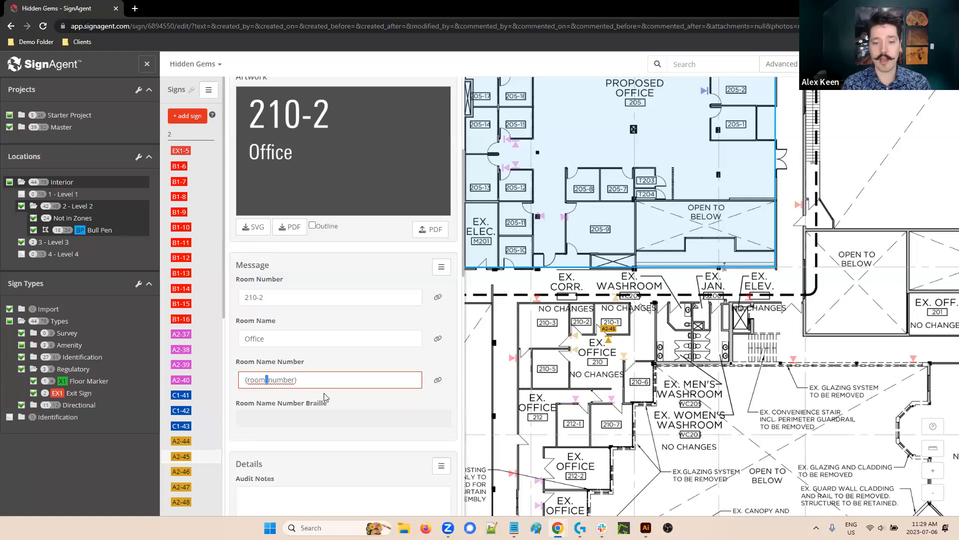
click(303, 378)
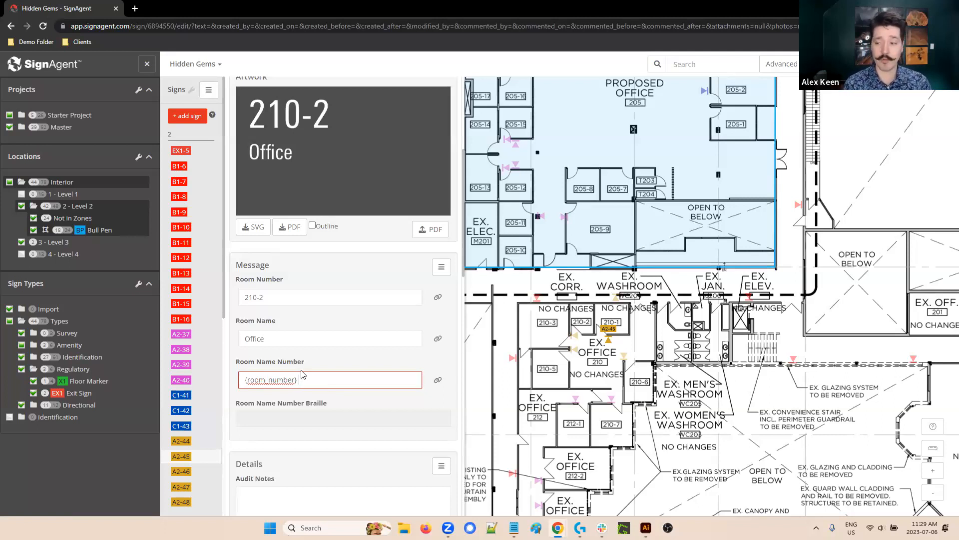
text({room_)
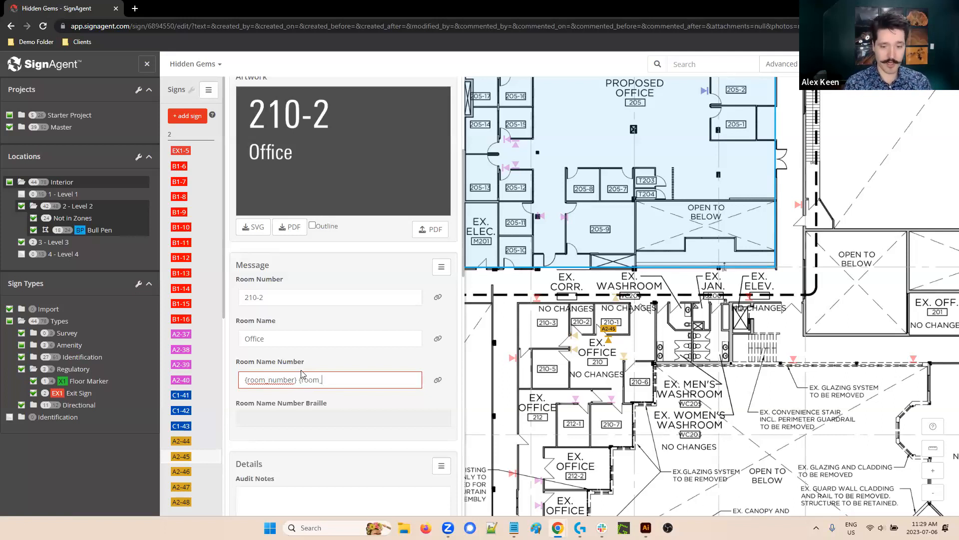
text(name})
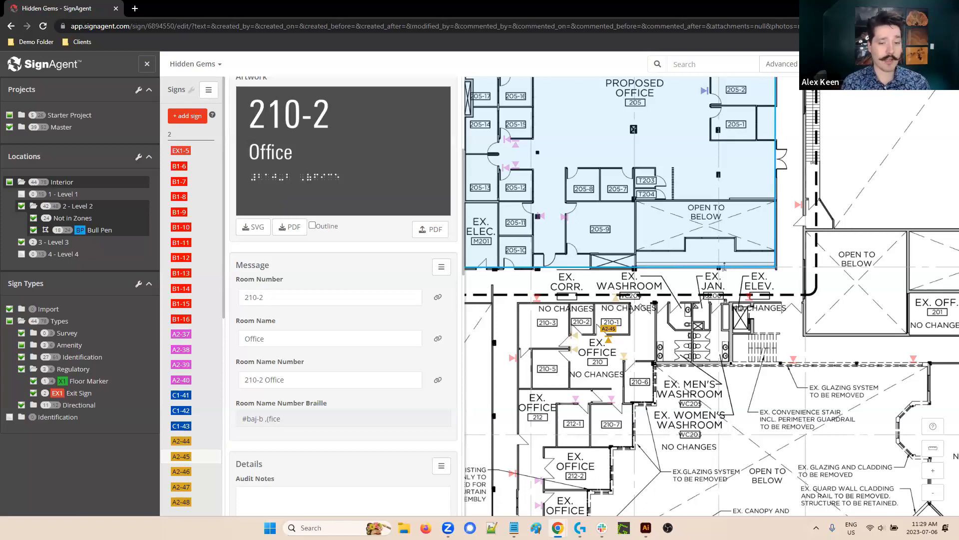
Change the sign's Room Number to 210-2s and select the contents of its Room Name Number field
click(278, 300)
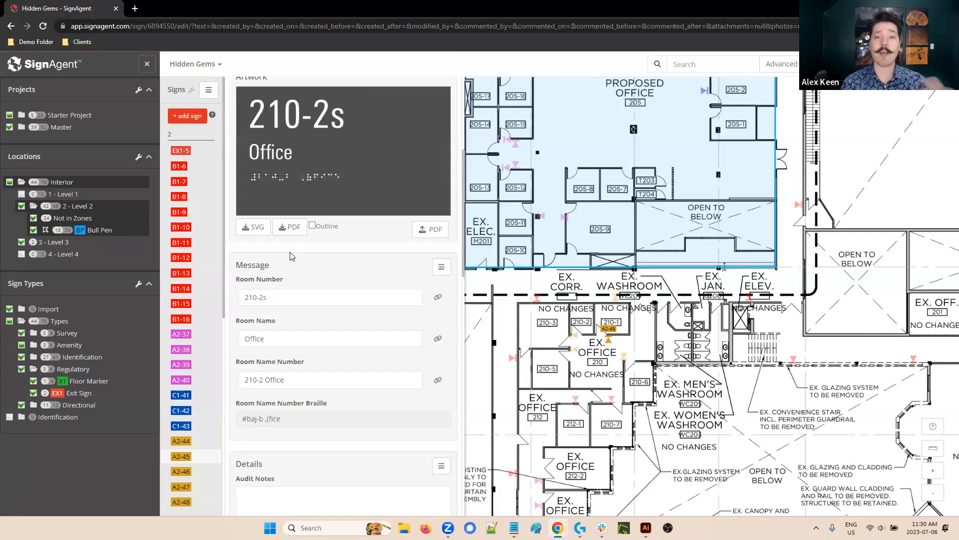
scroll(291, 257, up, 1)
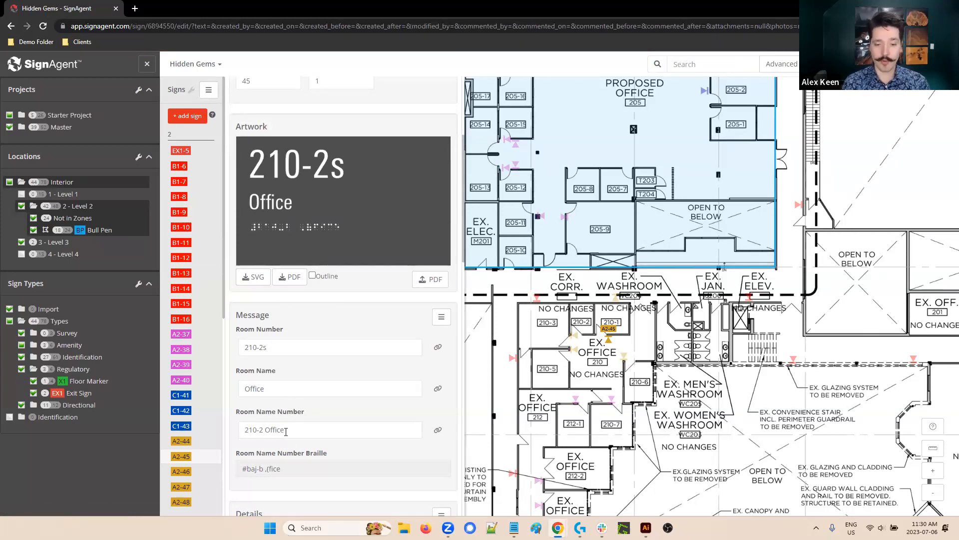
triple_click(285, 431)
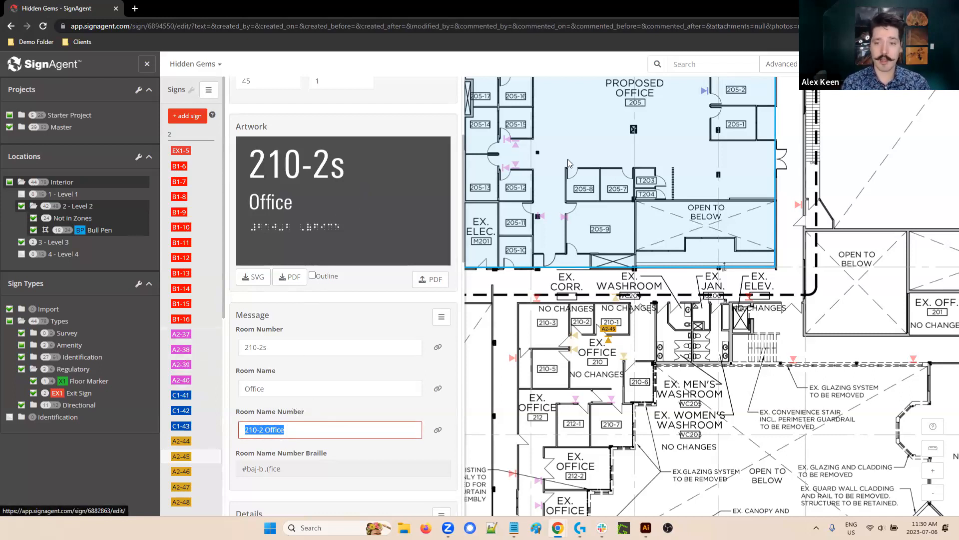
Download the artwork of sign A2-182 in the Bull Pen zone as SVG, and view the file before closing it
click(517, 148)
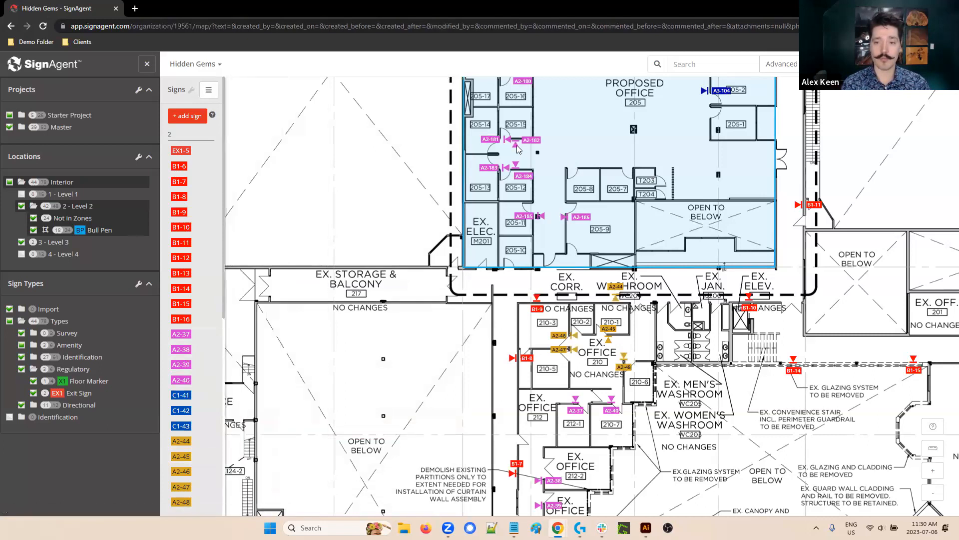
click(516, 148)
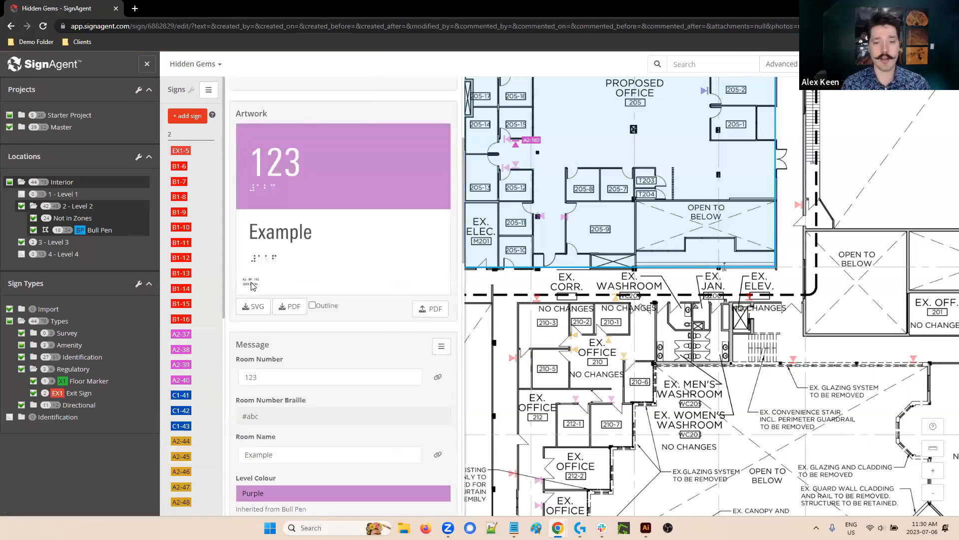
click(255, 306)
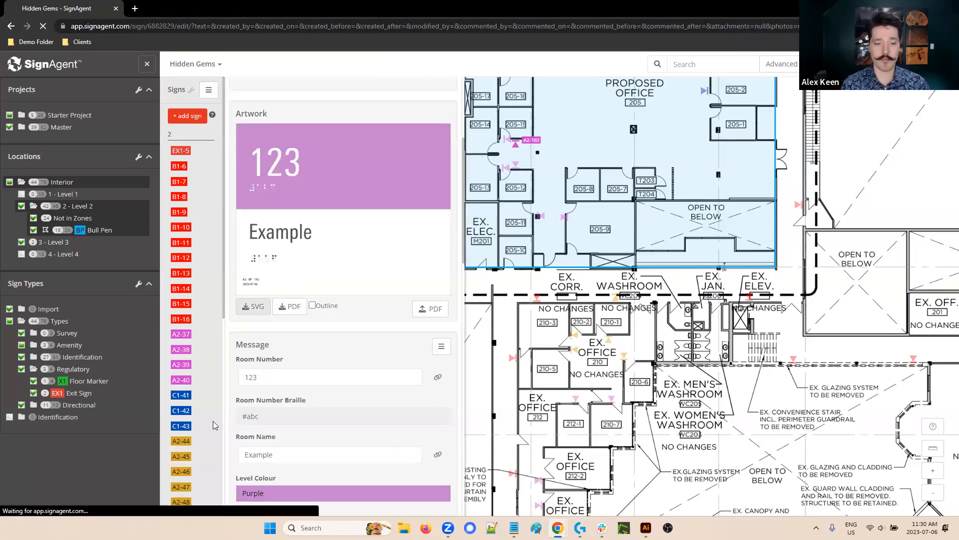
click(44, 503)
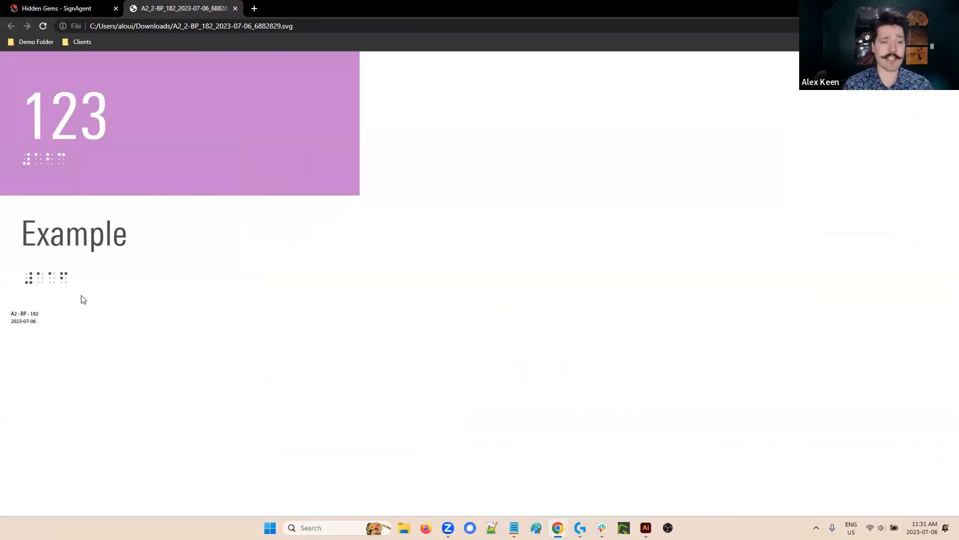
click(235, 8)
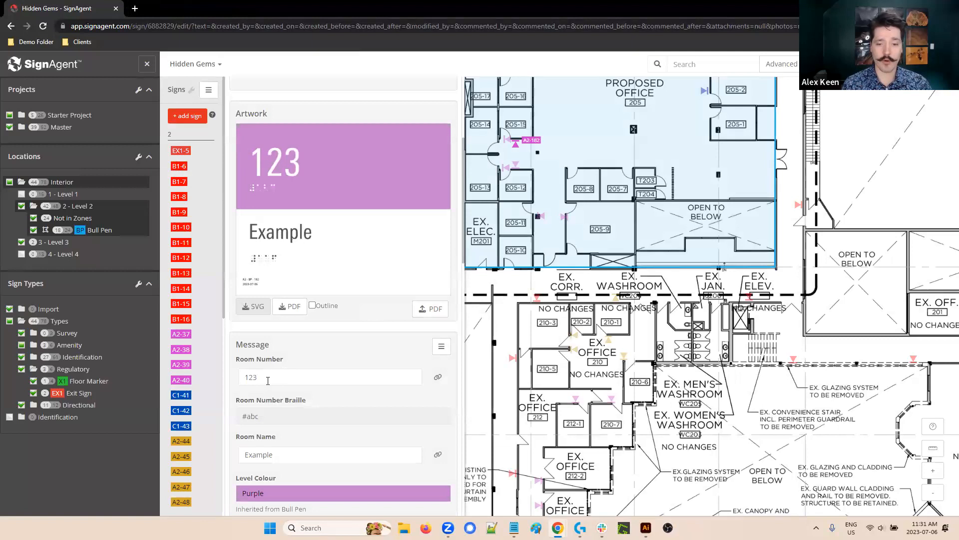
Set the number of the open A2 Room ID sign to 181
scroll(273, 239, up, 3)
click(267, 217)
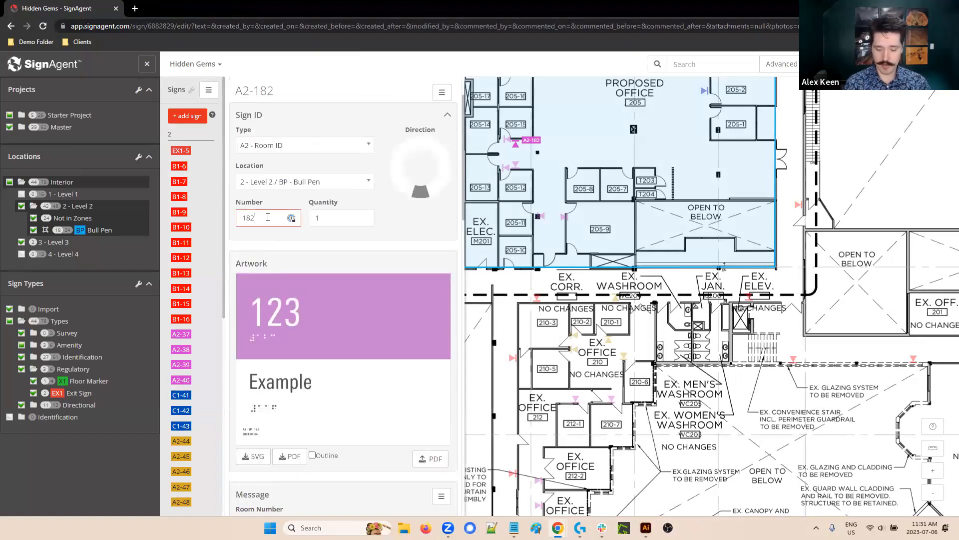
key(BackSpace)
text(1)
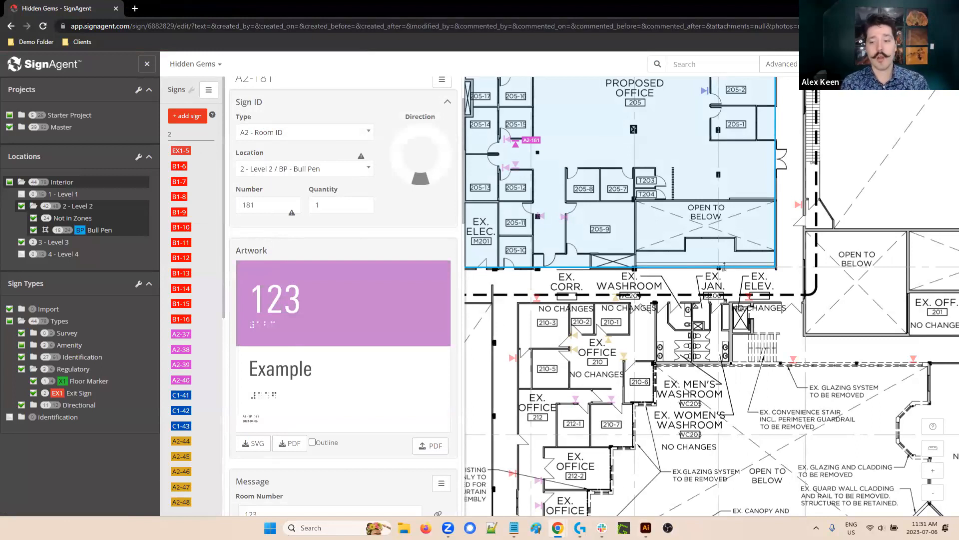
Switch to the A2-reference.ai artwork in Illustrator and examine the {sign_id} and {last_modified_date} text and its layer up close
click(646, 527)
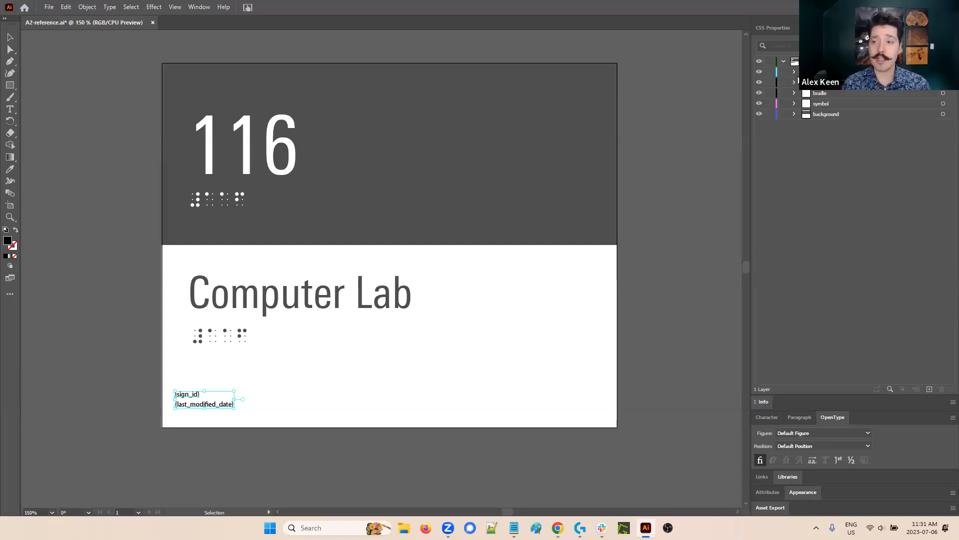
click(794, 72)
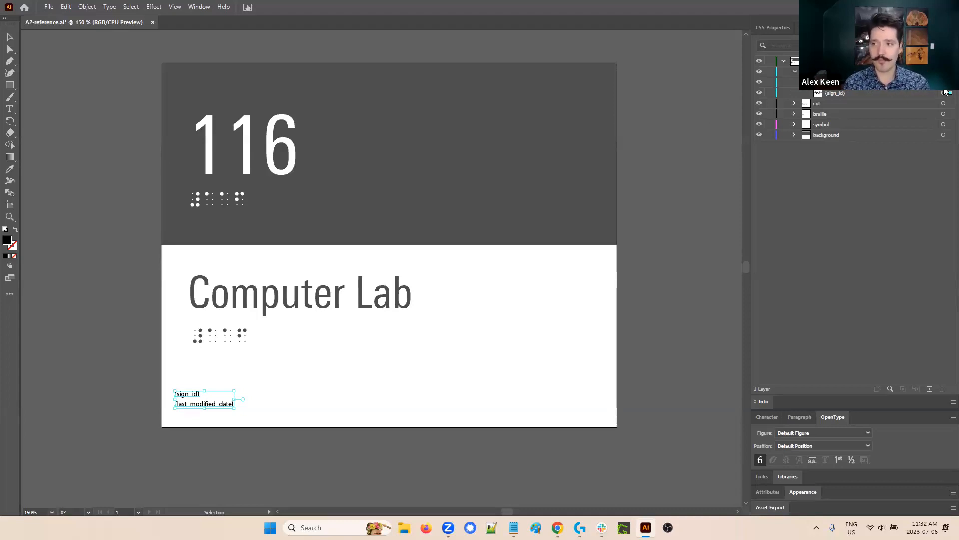
click(916, 84)
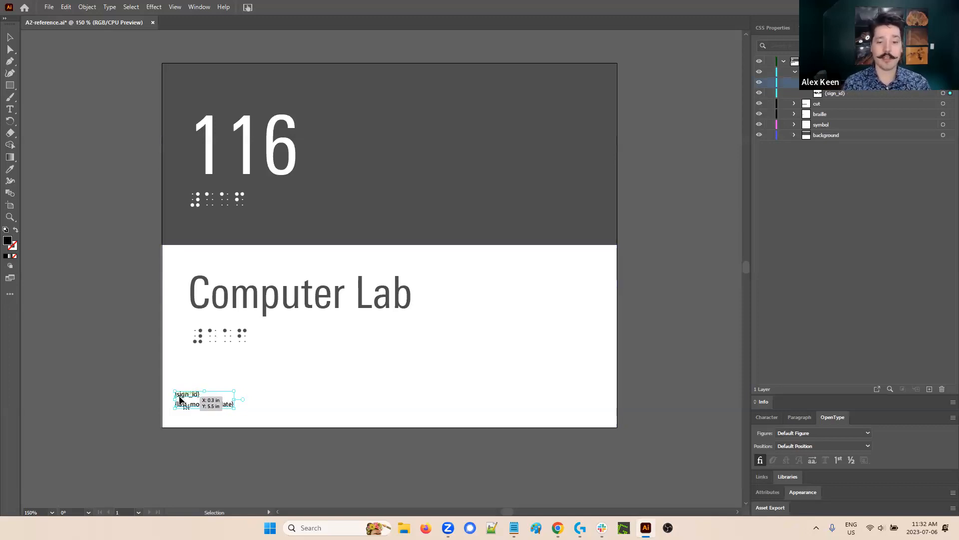
scroll(183, 398, up, 4)
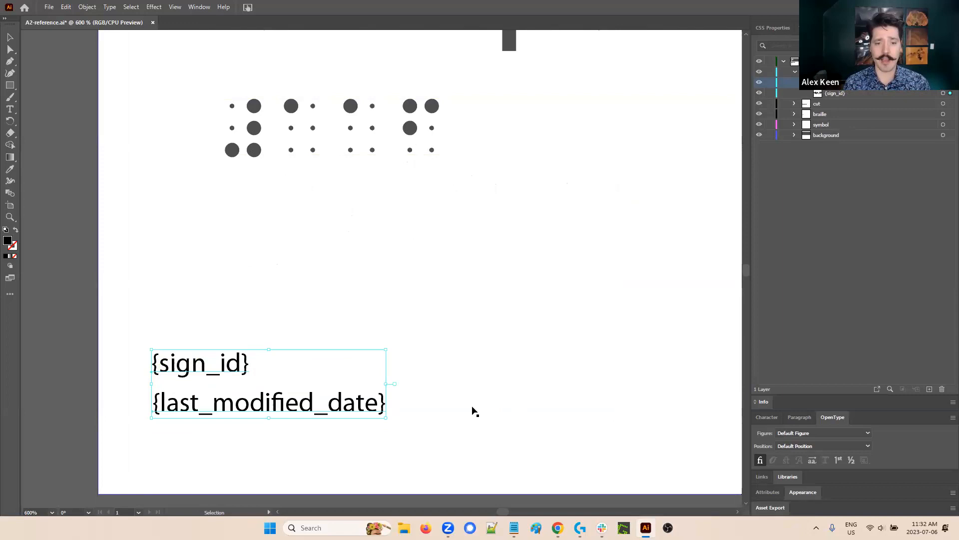
scroll(415, 293, down, 4)
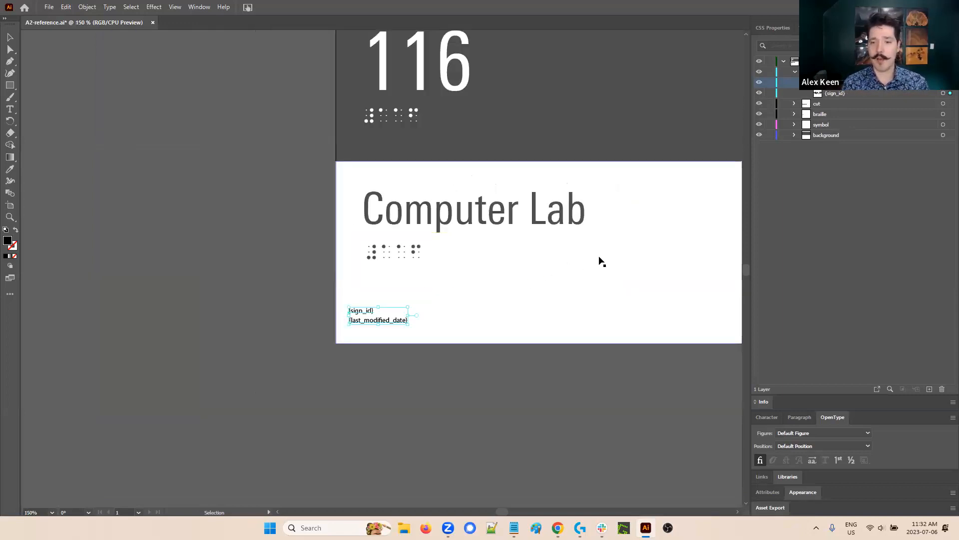
drag(313, 203, 166, 323)
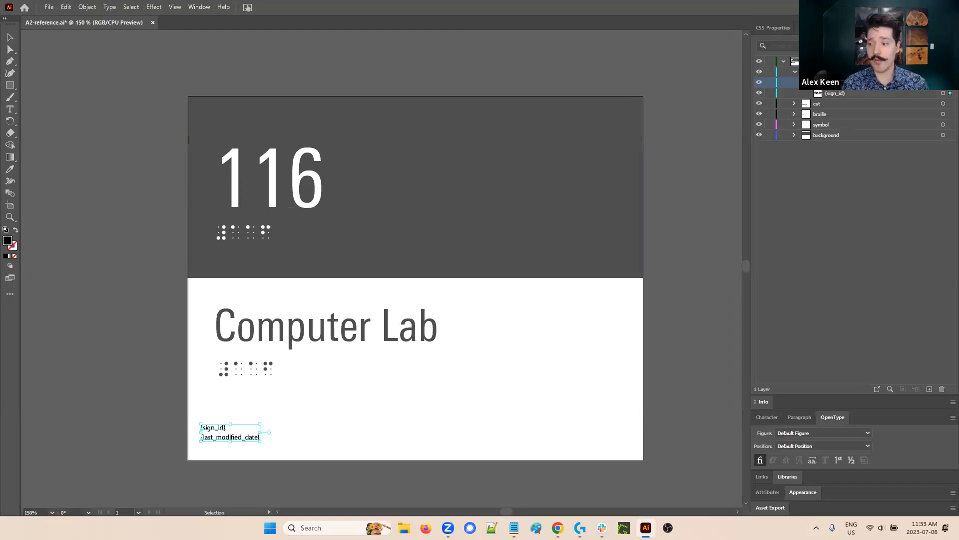
click(899, 7)
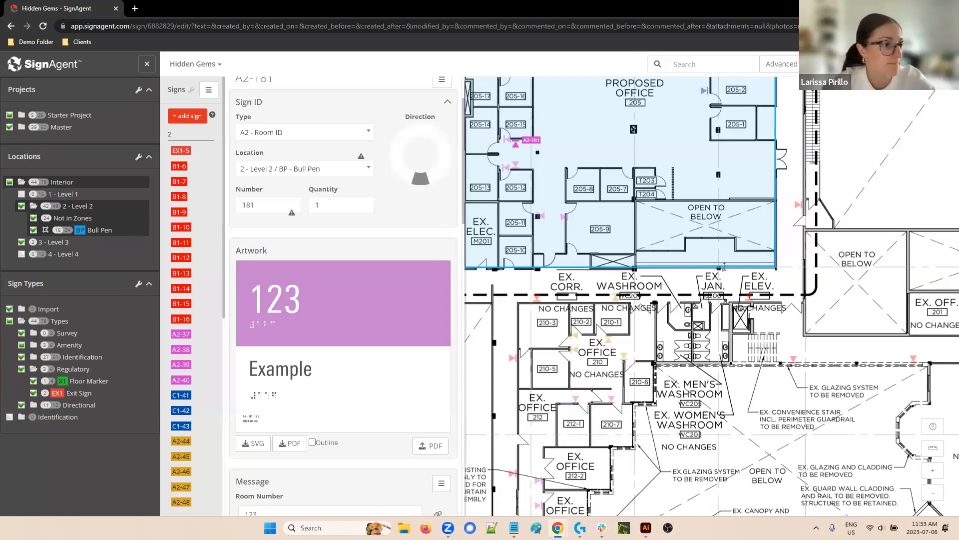
Return to A2-reference.ai in Illustrator and insert a space in the room name text so it reads "Com puter Lab"
mouse_move(646, 528)
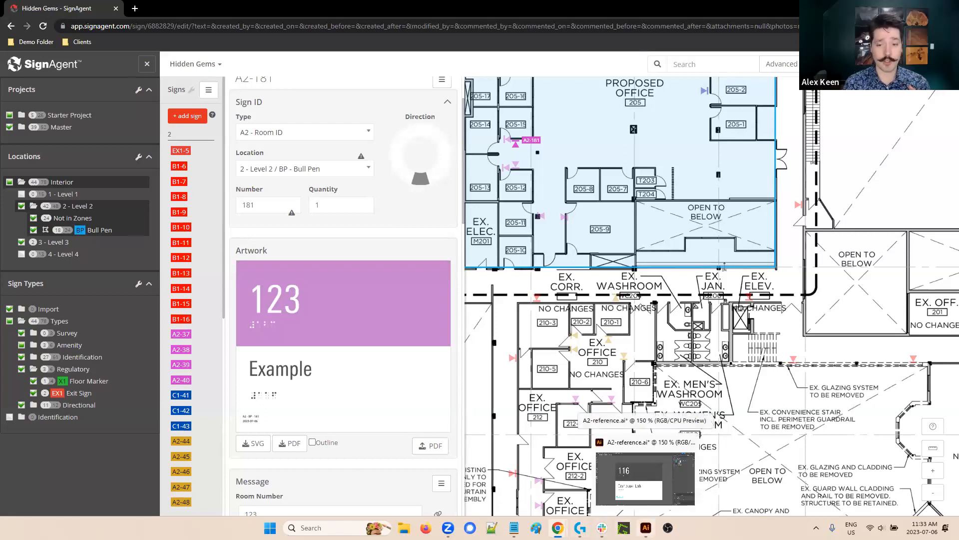
click(645, 478)
drag(217, 411, 208, 436)
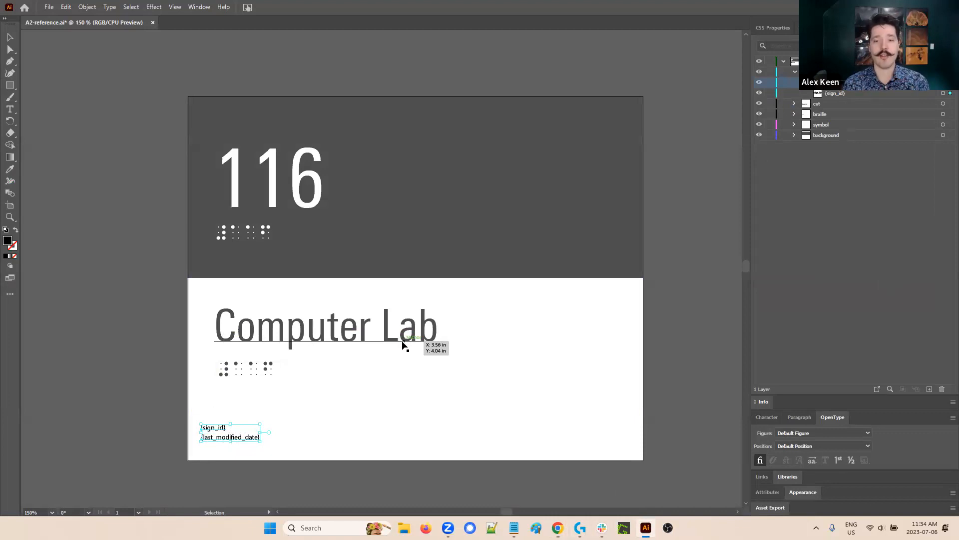
click(10, 109)
click(289, 330)
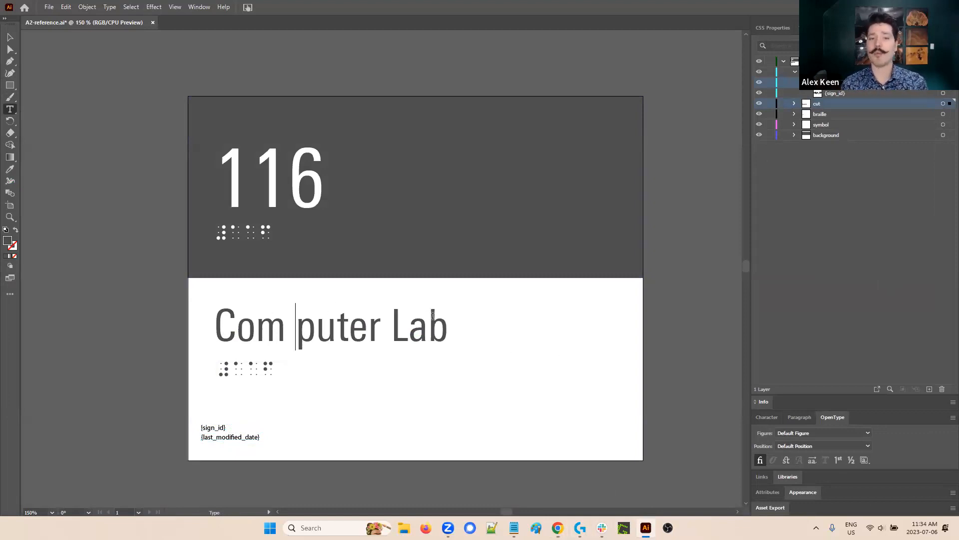
key(Escape)
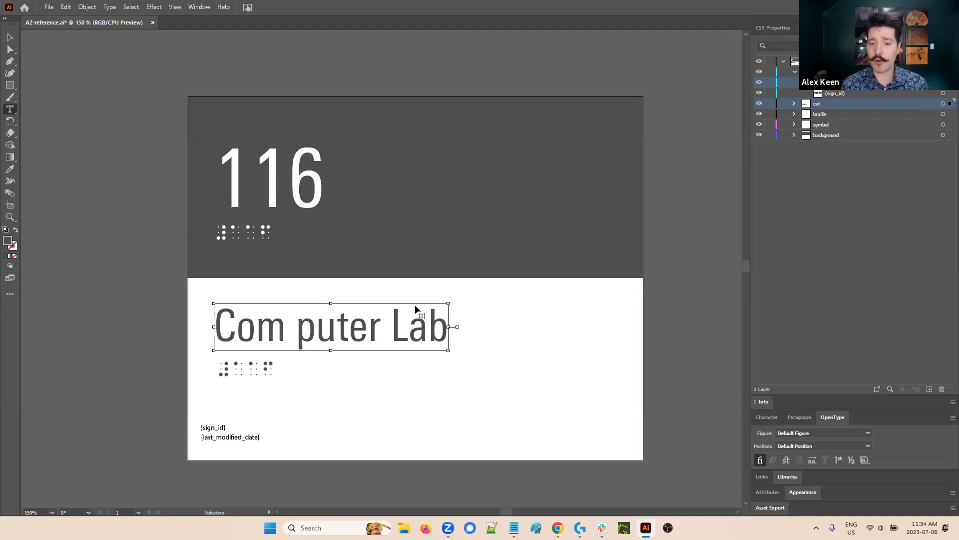
Undo the space inserted in the "Computer Lab" room name text and switch back to SignAgent in the browser
key(ctrl+z)
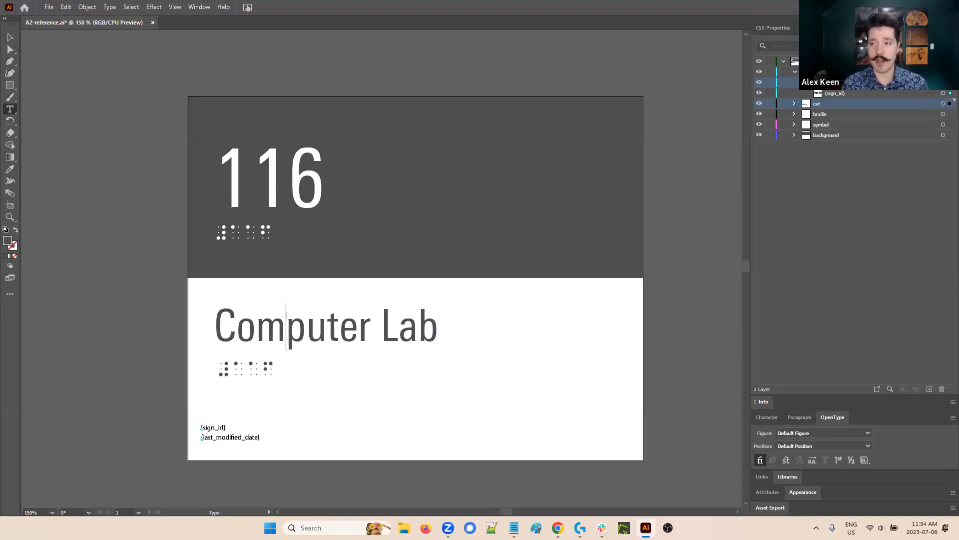
click(902, 7)
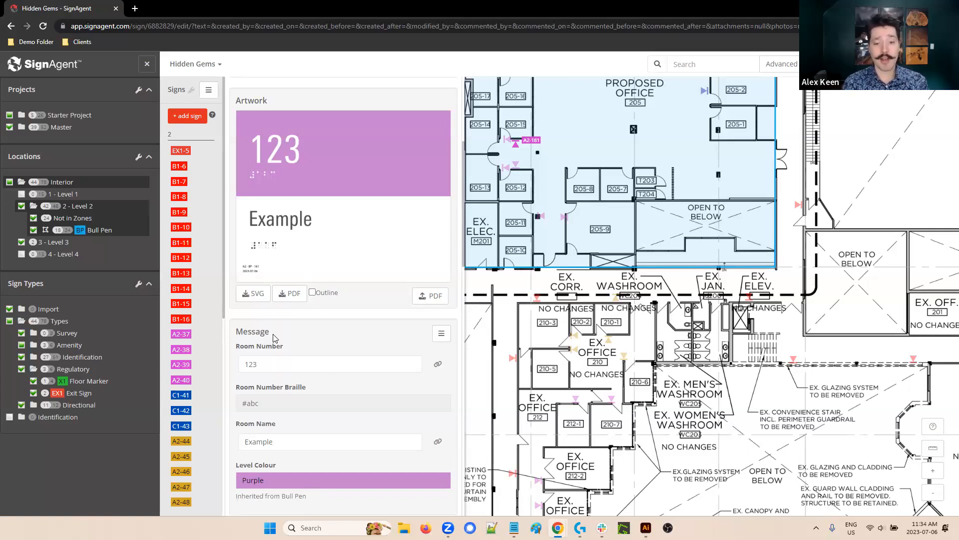
Review the artwork and message fields of the open A2-181 sign, and close it to return to the map
scroll(273, 338, down, 2)
scroll(274, 338, up, 1)
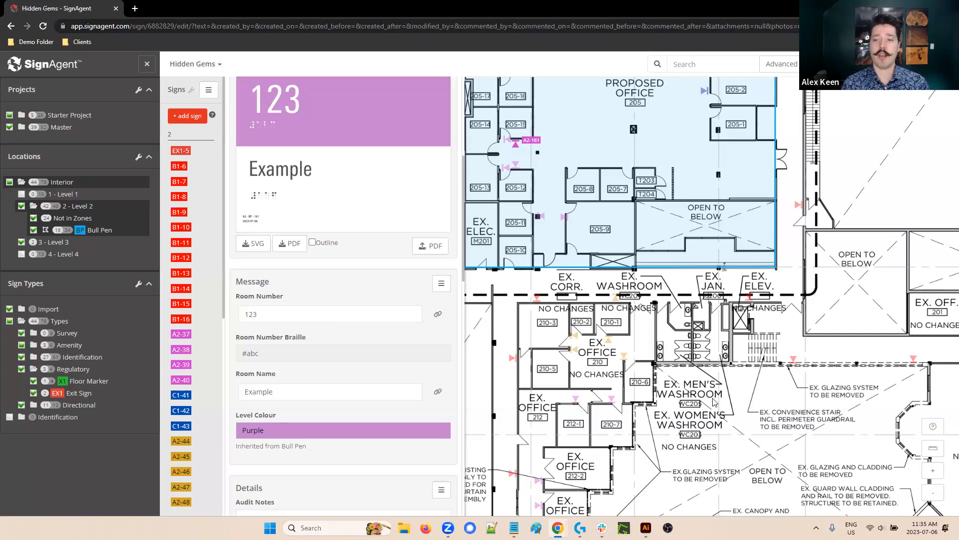
click(634, 278)
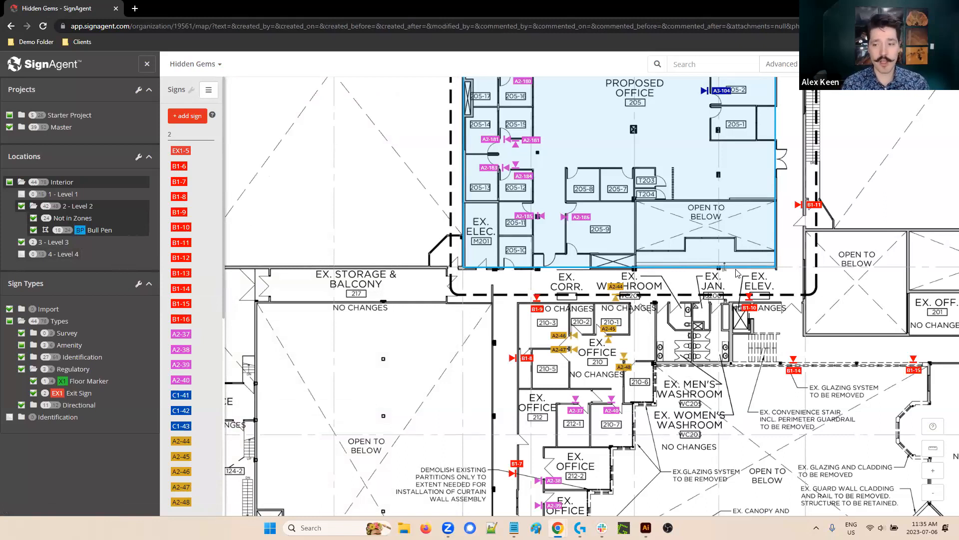
Open sign A2-173 in the Bull Pen zone and extend the selection to all A2 Room ID signs there, through A2-186
drag(791, 269, 571, 292)
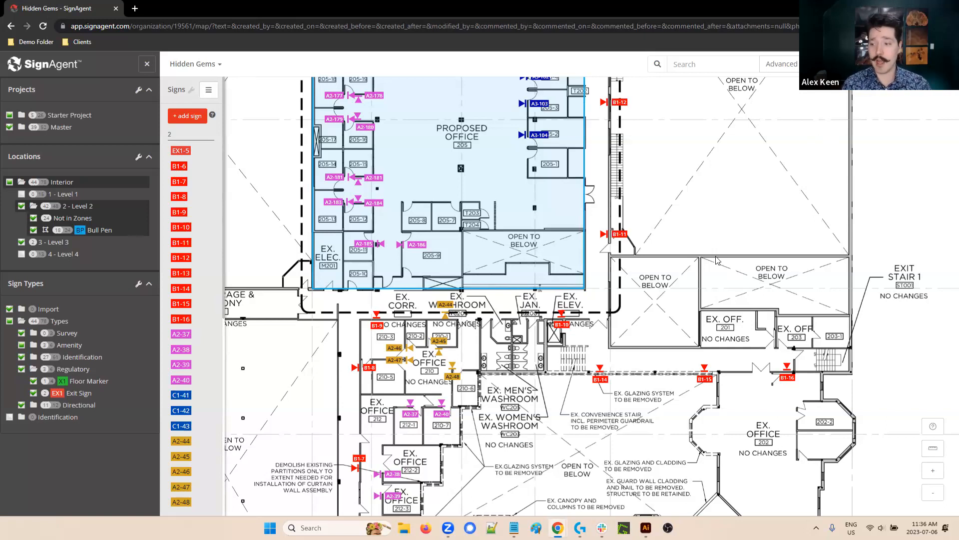
drag(513, 223, 535, 243)
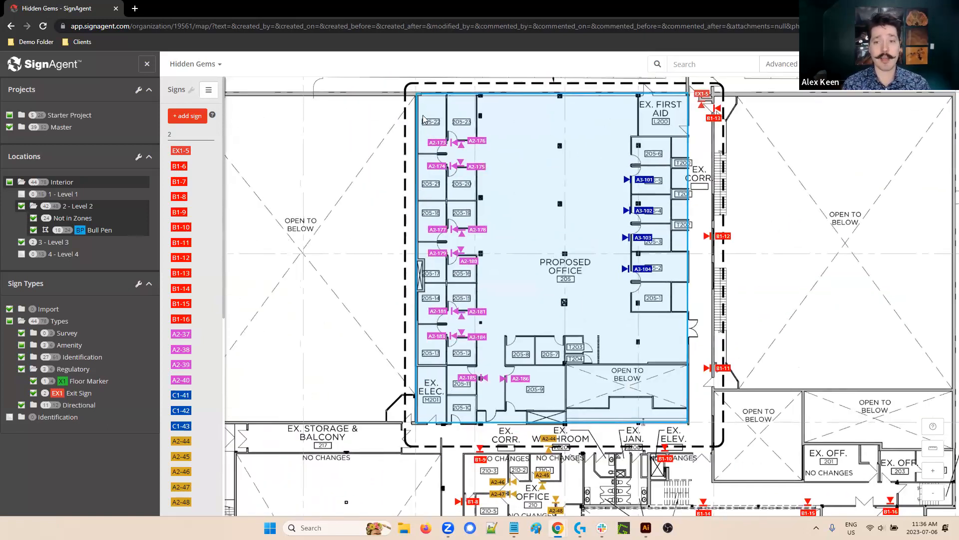
click(455, 142)
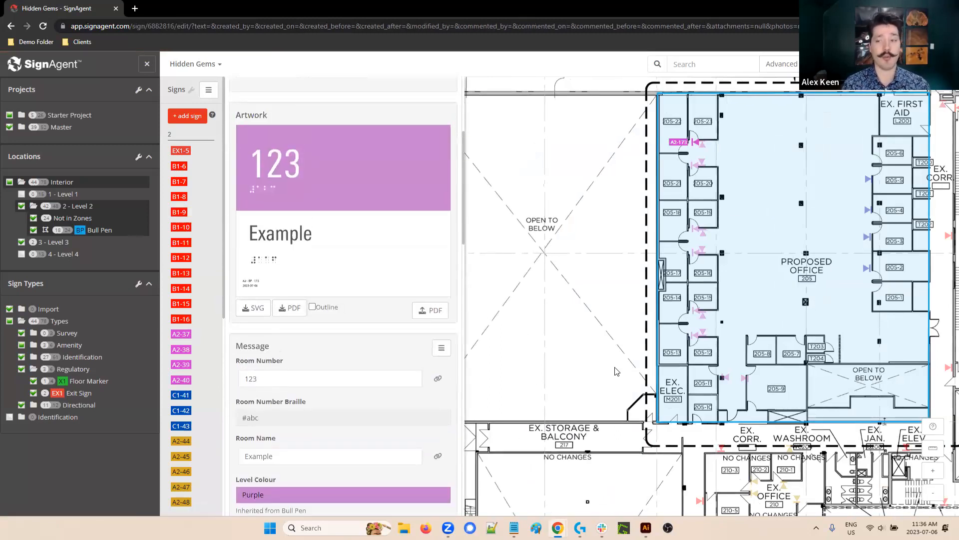
click(760, 196)
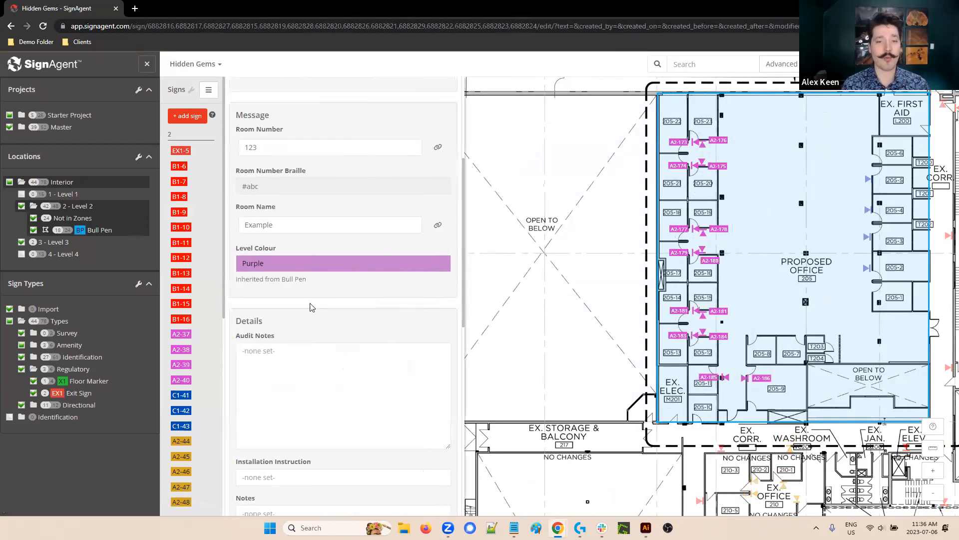
Set the Room Number of all selected A2 Room ID signs to the sequential value {0123}
scroll(326, 305, up, 1)
double_click(275, 248)
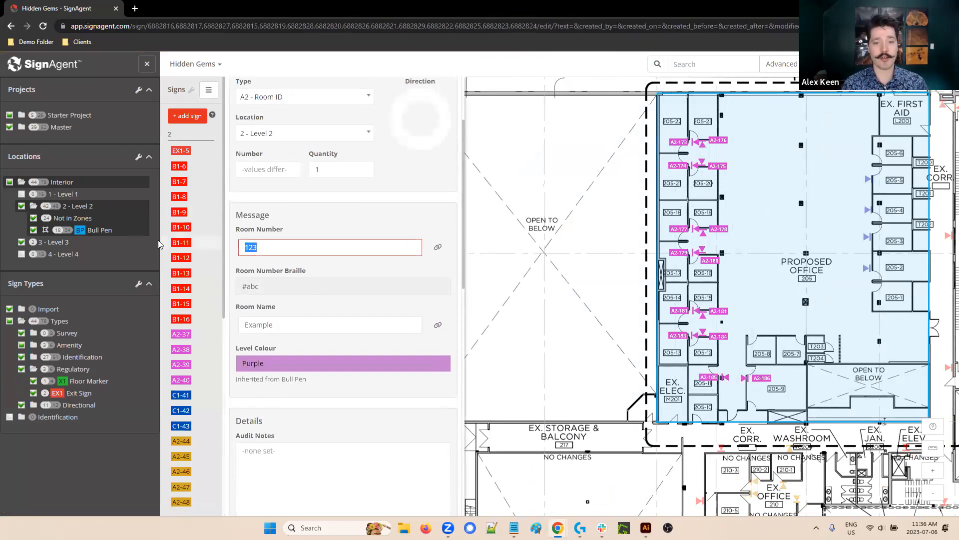
text(()
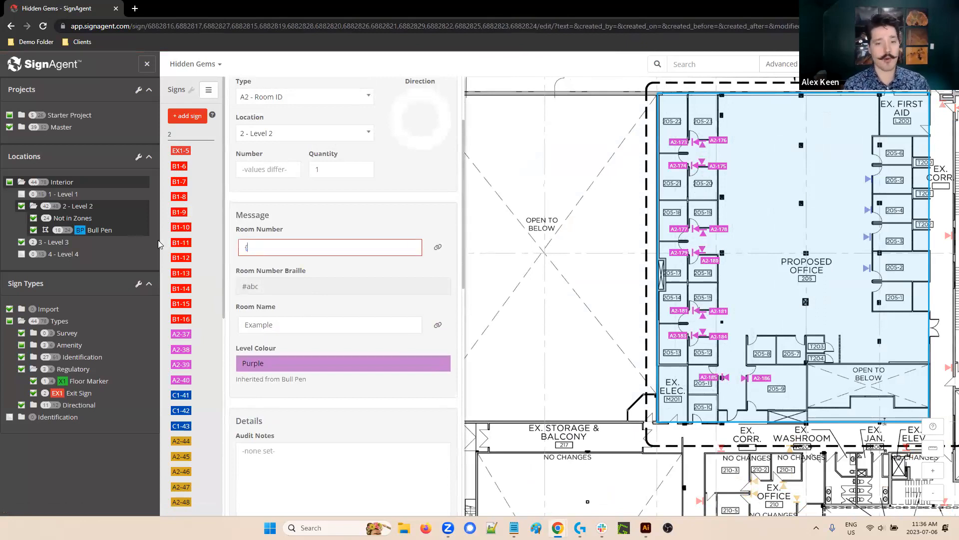
text(012)
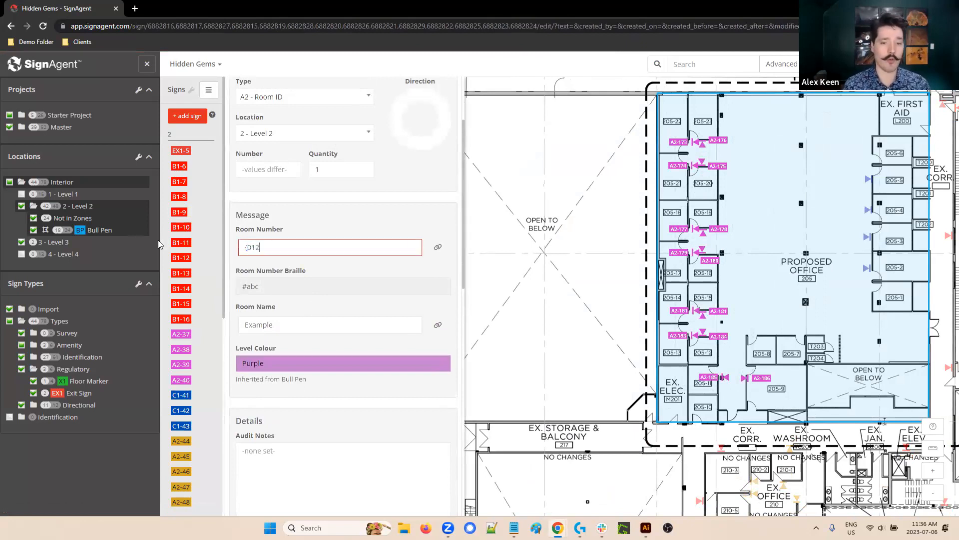
text(3})
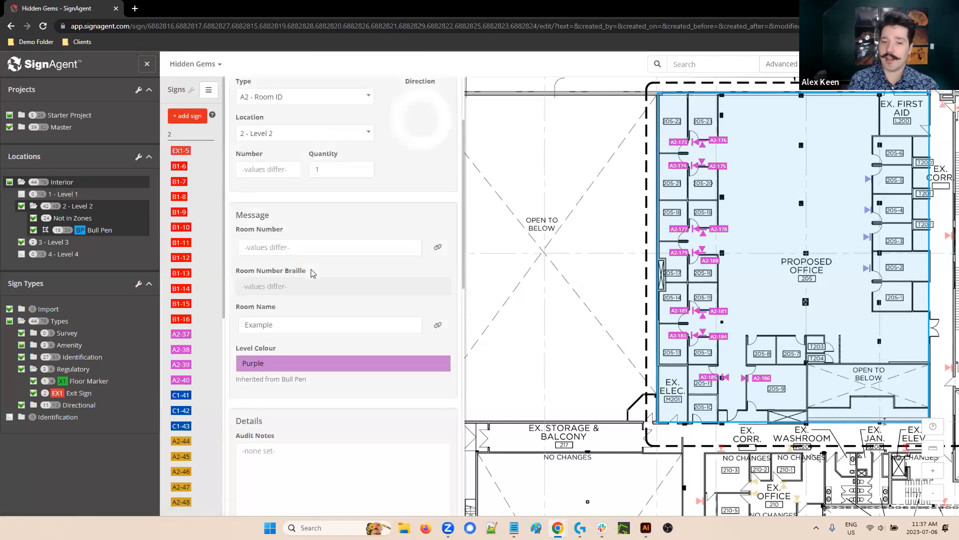
Clear the multiple selection, check the room number and artwork of sign A2-175, and close the sign
click(702, 164)
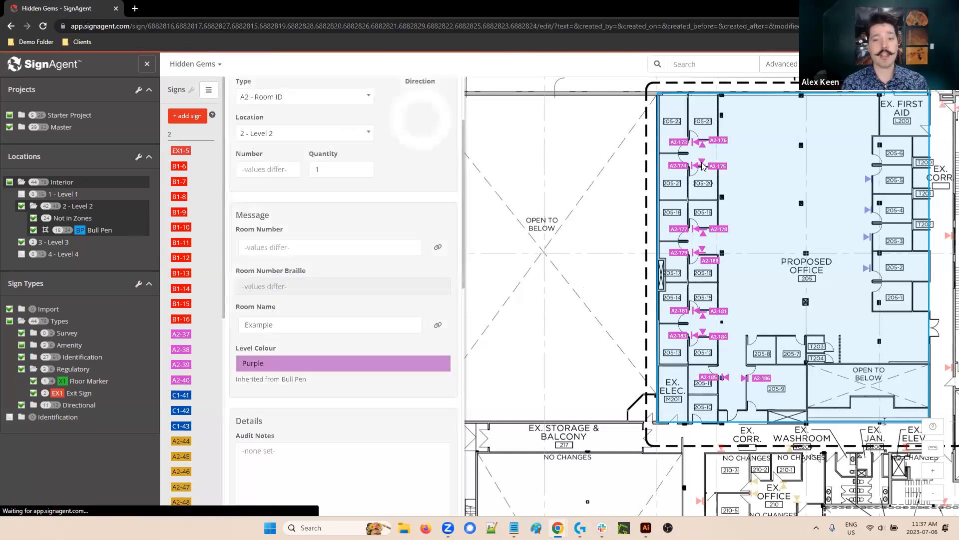
click(733, 150)
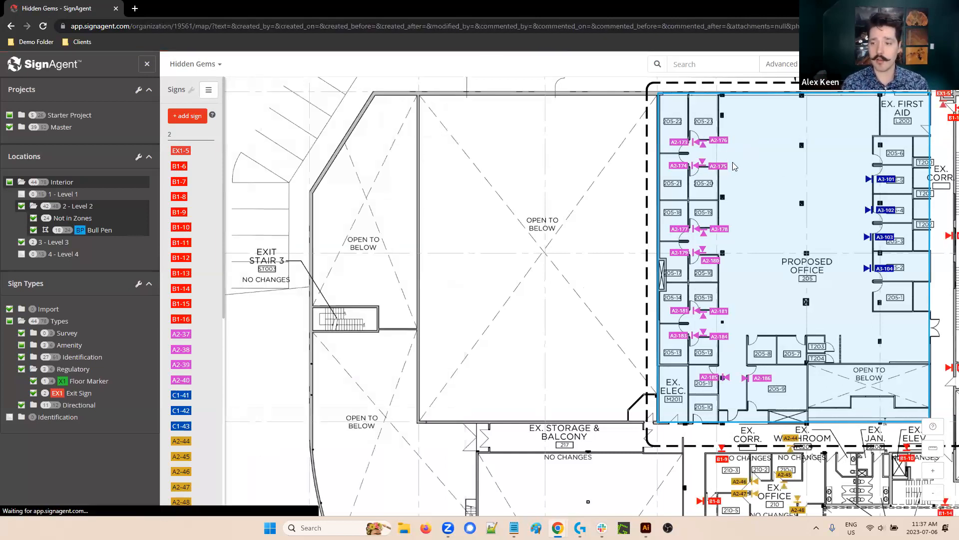
click(704, 163)
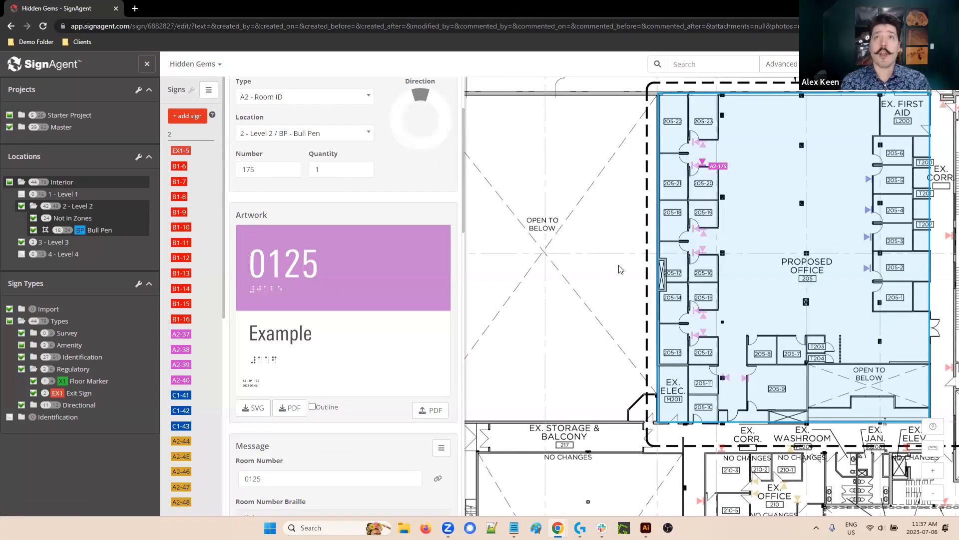
click(606, 269)
Open the marker settings of the X1 Floor Marker sign type and examine its scaled marker and dimensions
scroll(578, 281, down, 3)
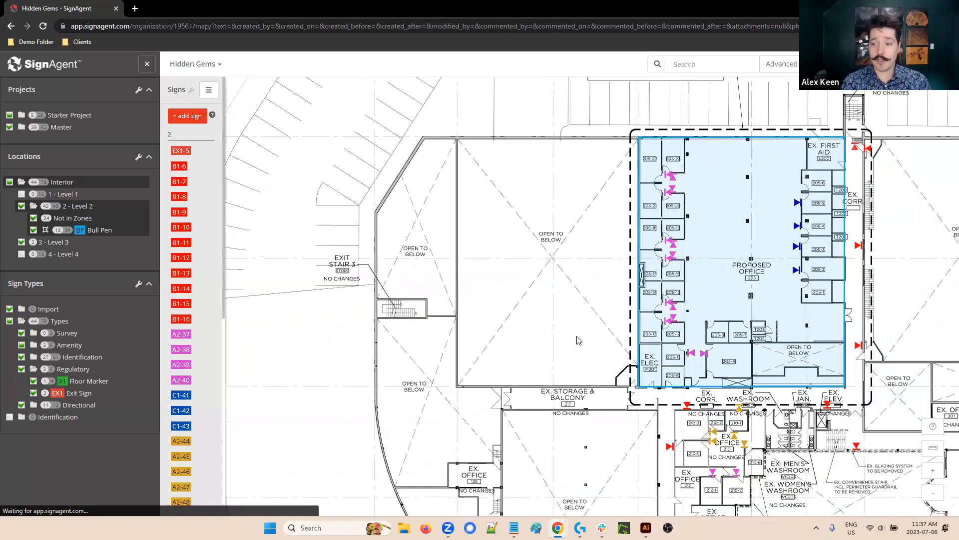
drag(576, 340, 406, 248)
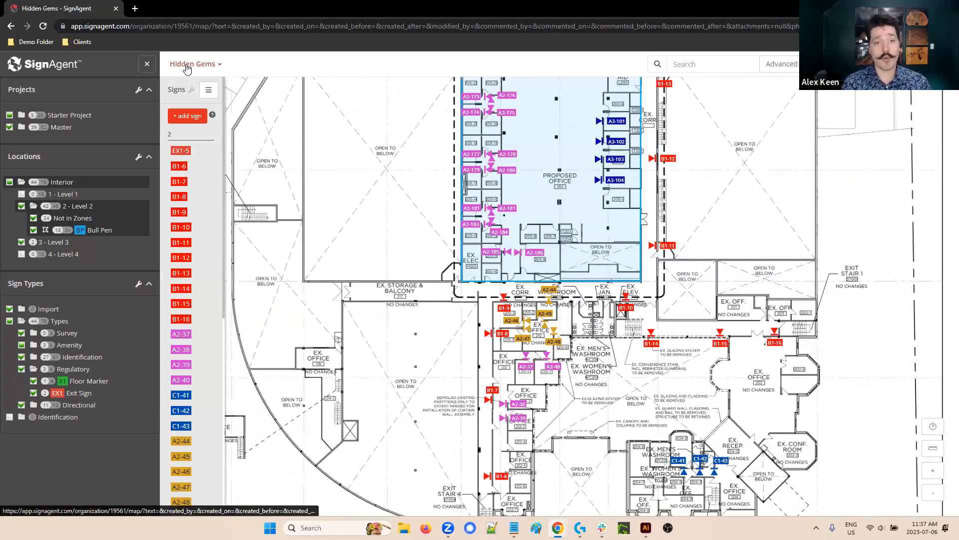
click(90, 384)
click(87, 396)
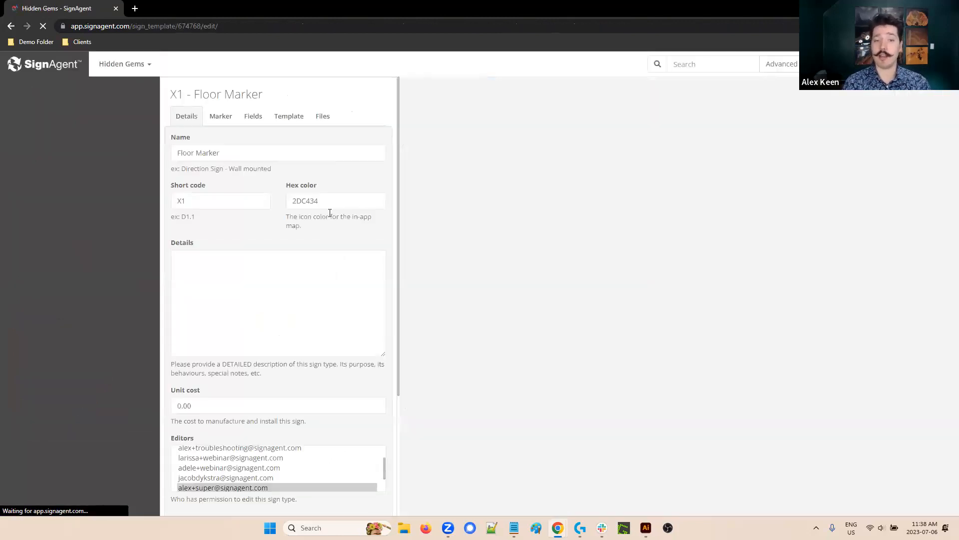
click(230, 125)
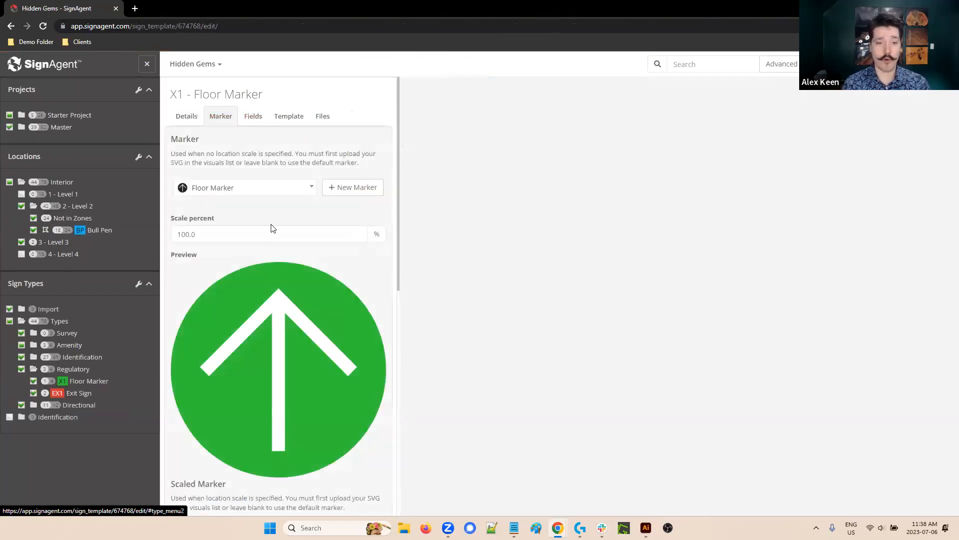
scroll(270, 226, down, 2)
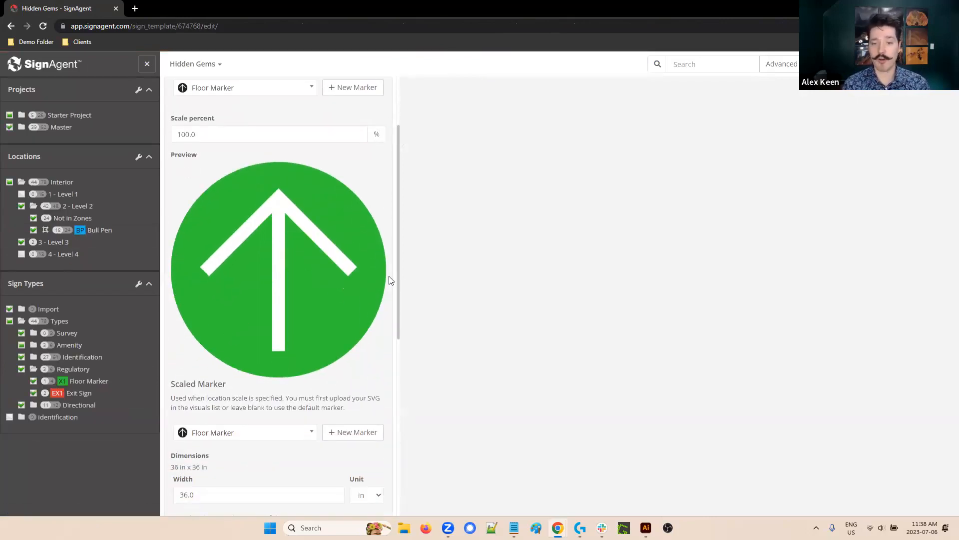
scroll(385, 268, down, 1)
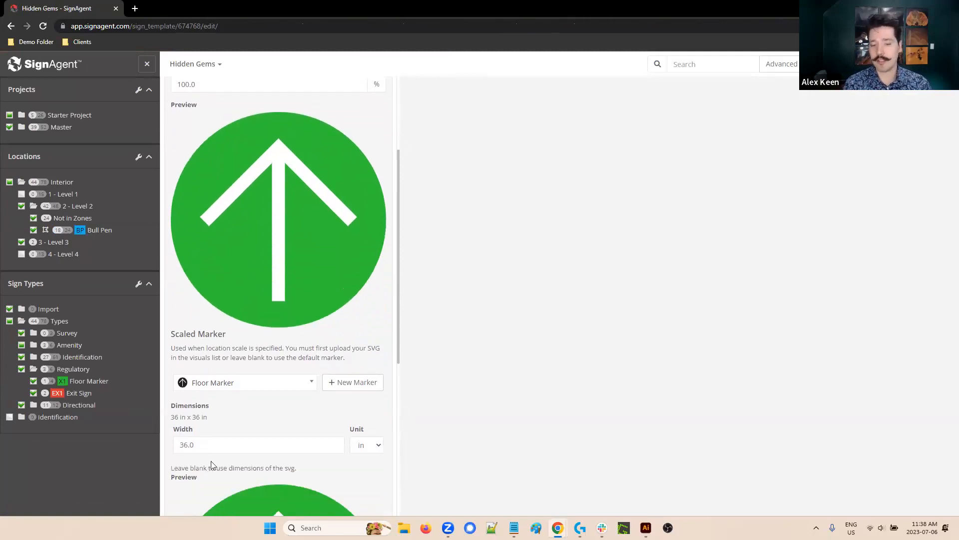